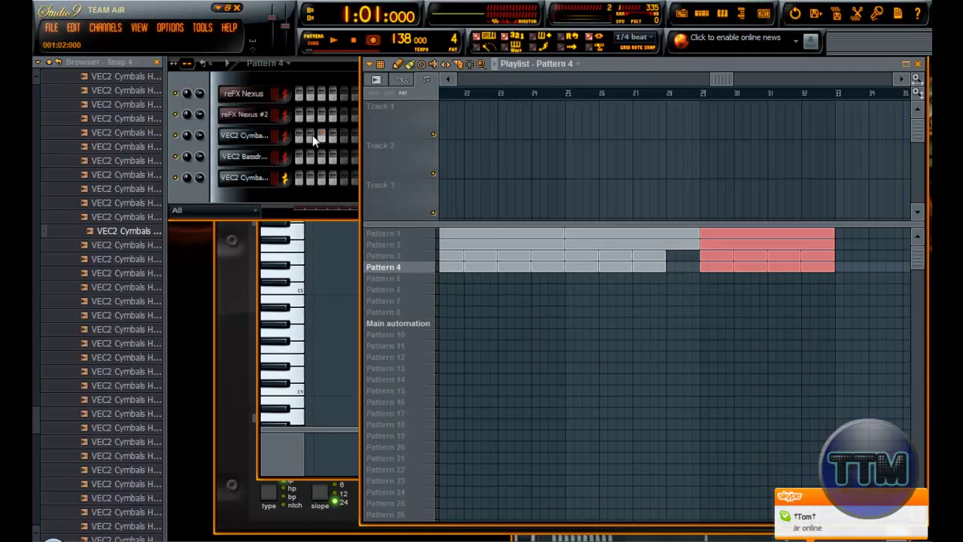
Select Pattern 5 and fill in steps on the upper VEC2 Cymbals channel
click(299, 181)
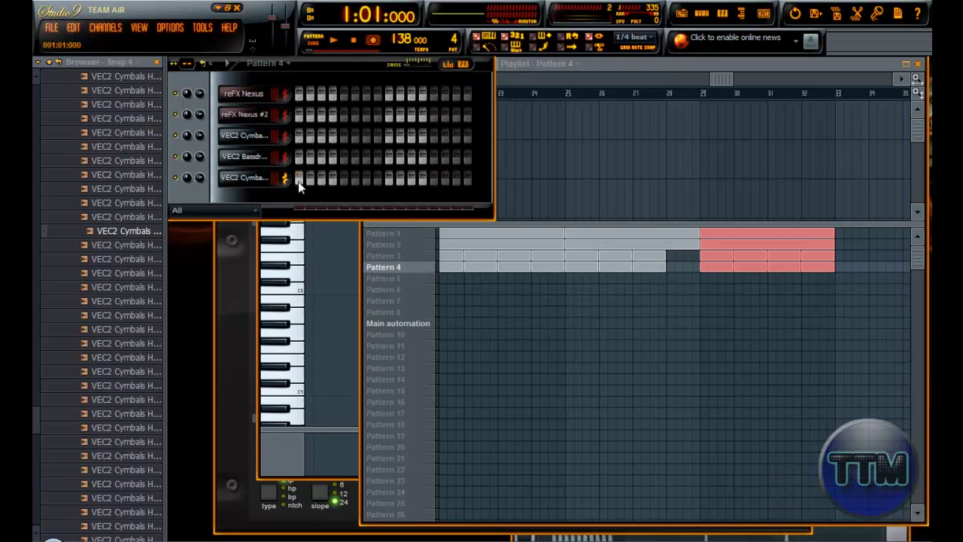
click(365, 179)
click(410, 179)
click(399, 279)
click(319, 181)
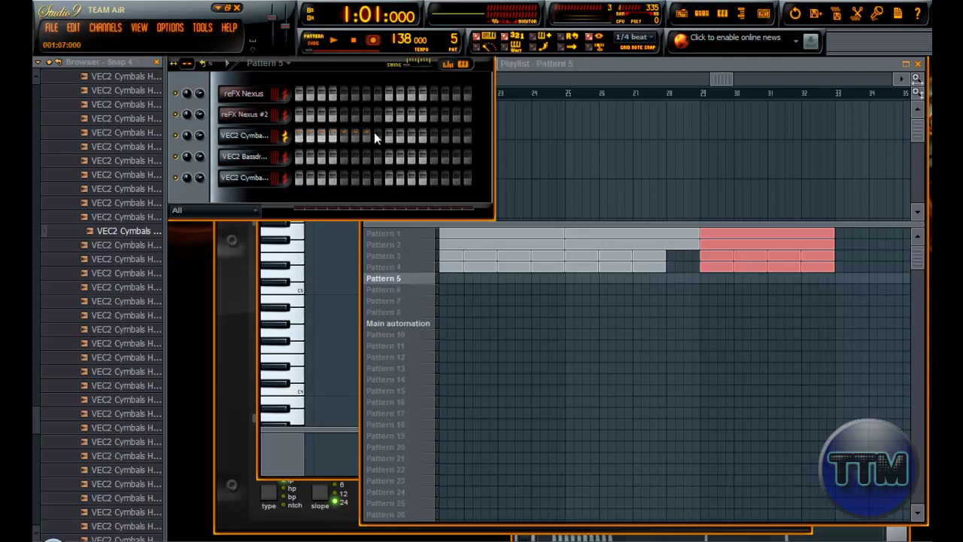
Pitch the upper VEC2 Cymbals channel to G5 in the step keyboard editor and fill all sixteen steps of Pattern 5
mouse_move(456, 133)
mouse_down()
mouse_move(471, 137)
mouse_move(297, 133)
mouse_up()
click(464, 67)
click(306, 200)
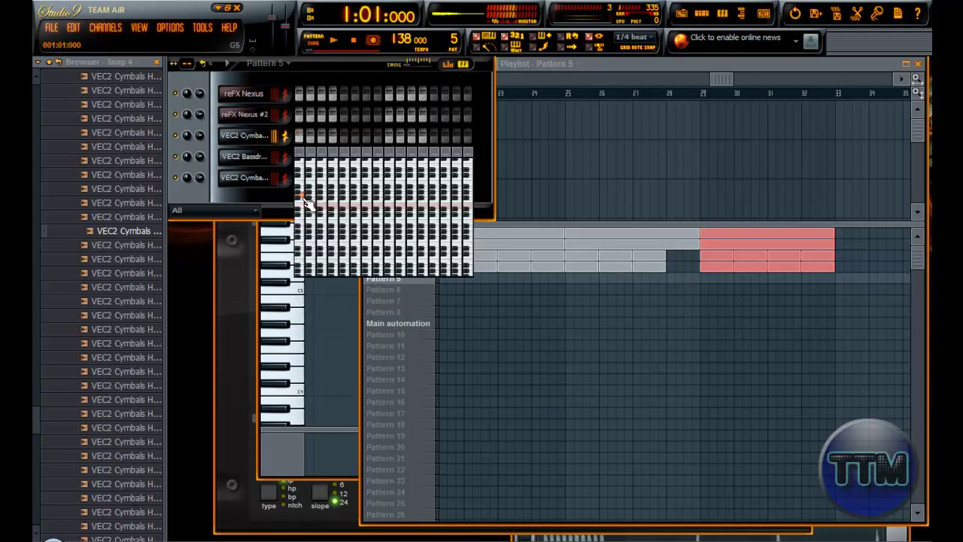
click(301, 203)
click(302, 198)
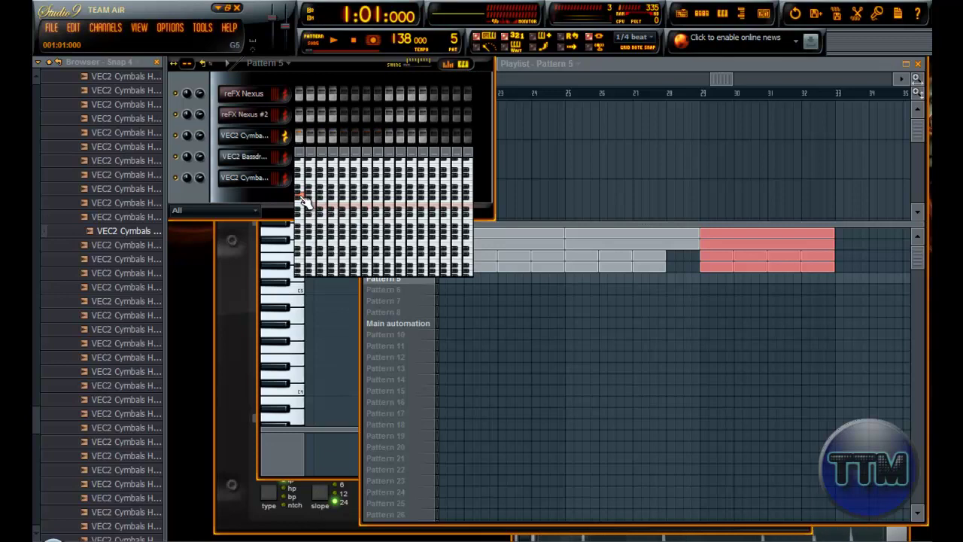
drag(304, 202, 476, 202)
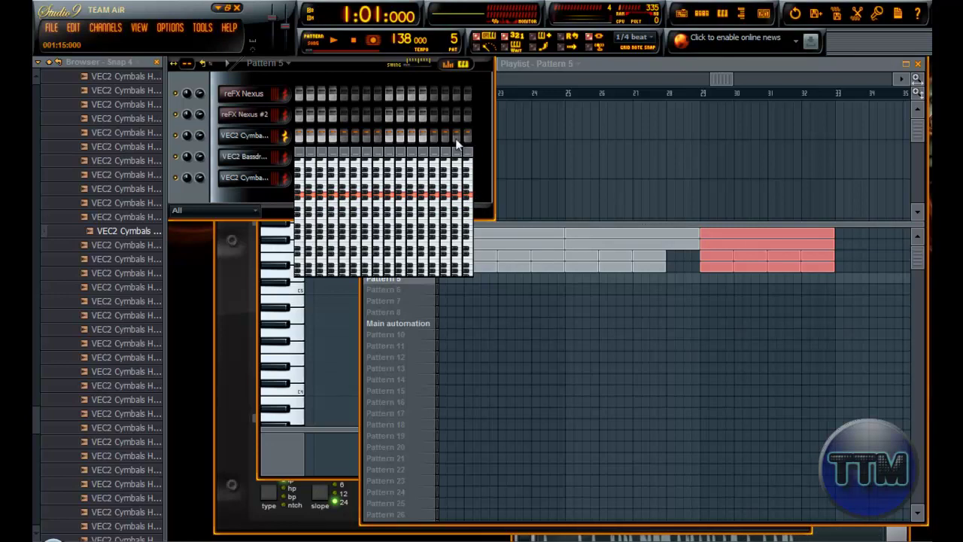
Place Pattern 5 over bars 29 to 32 of the playlist and set the upper VEC2 Cymbals channel's volume to 65% during playback
click(652, 64)
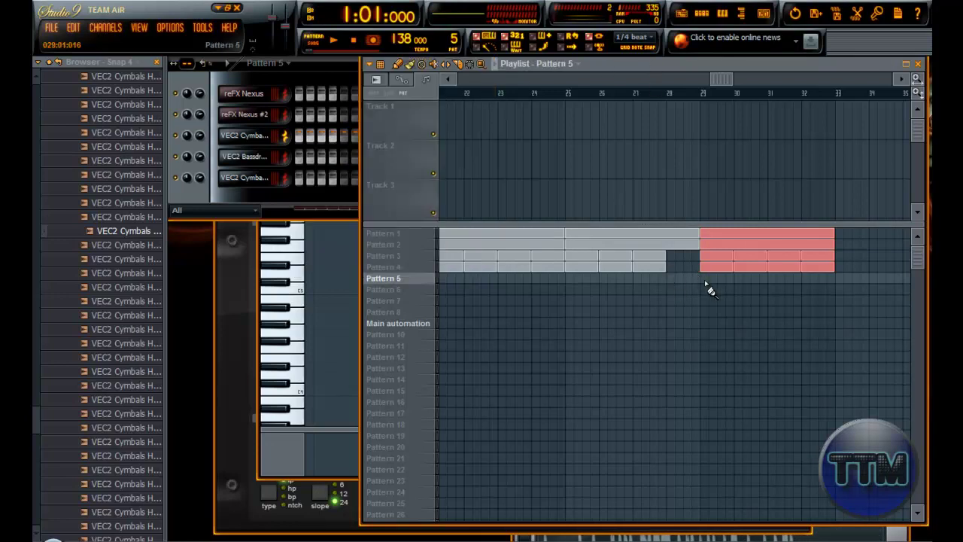
drag(703, 283, 812, 285)
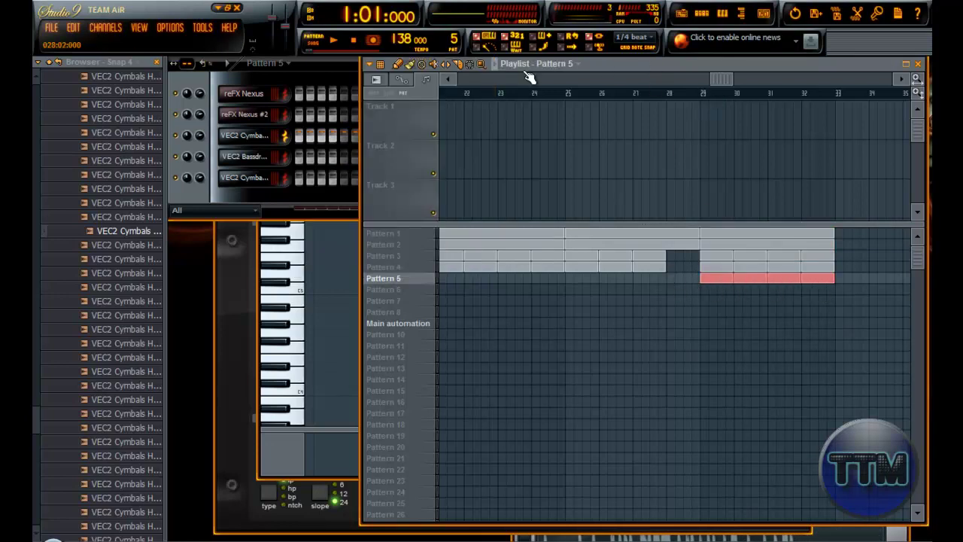
click(704, 97)
key(space)
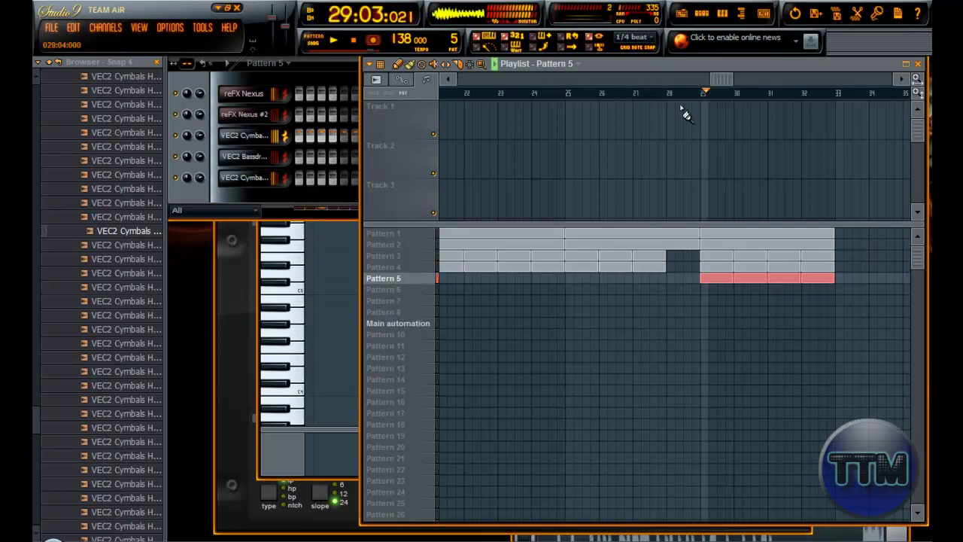
click(199, 131)
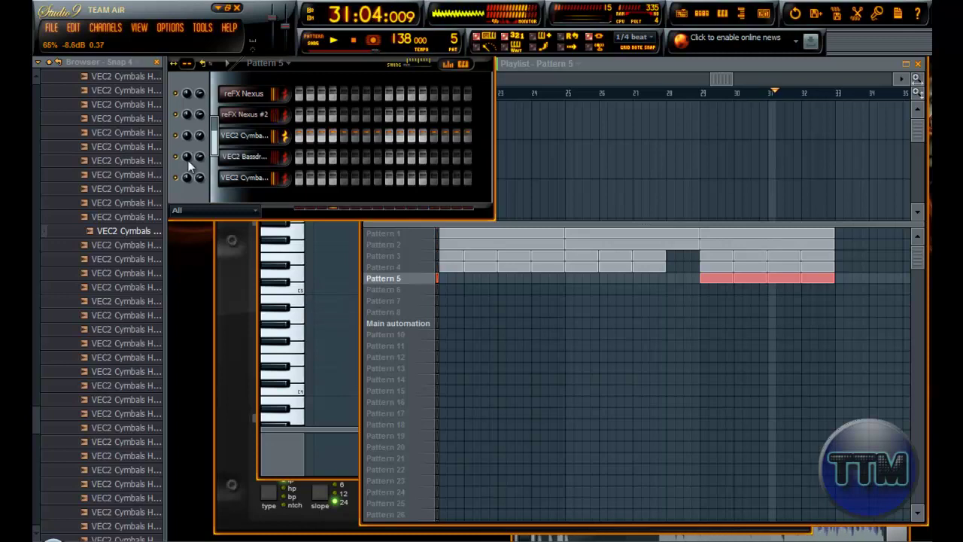
Duplicate the Pattern 1 to Pattern 5 clips of bars 29 to 32 into bars 33 to 36
drag(728, 80, 782, 117)
drag(763, 351, 795, 241)
key(space)
Review the arrangement from the start of the song and play it back from bar 21
drag(746, 76, 405, 96)
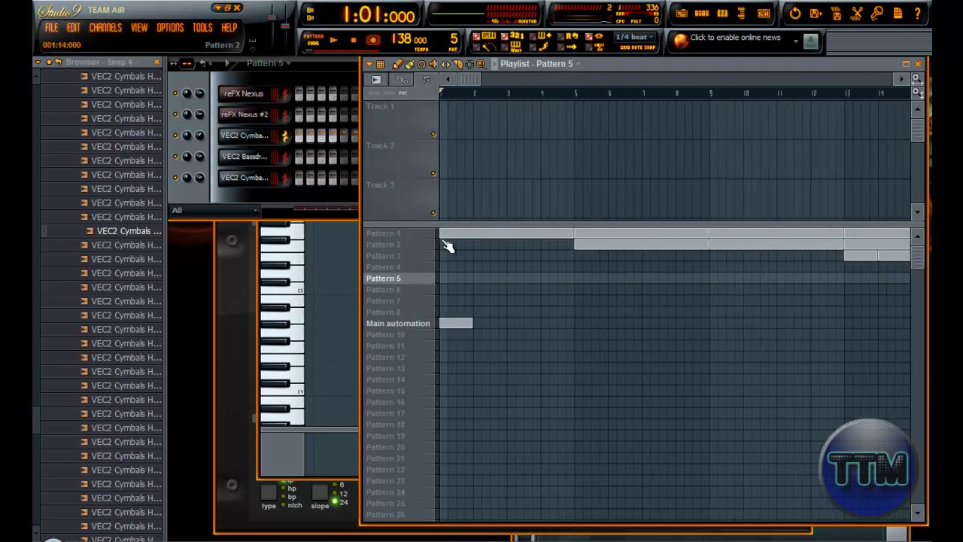
drag(462, 75, 512, 120)
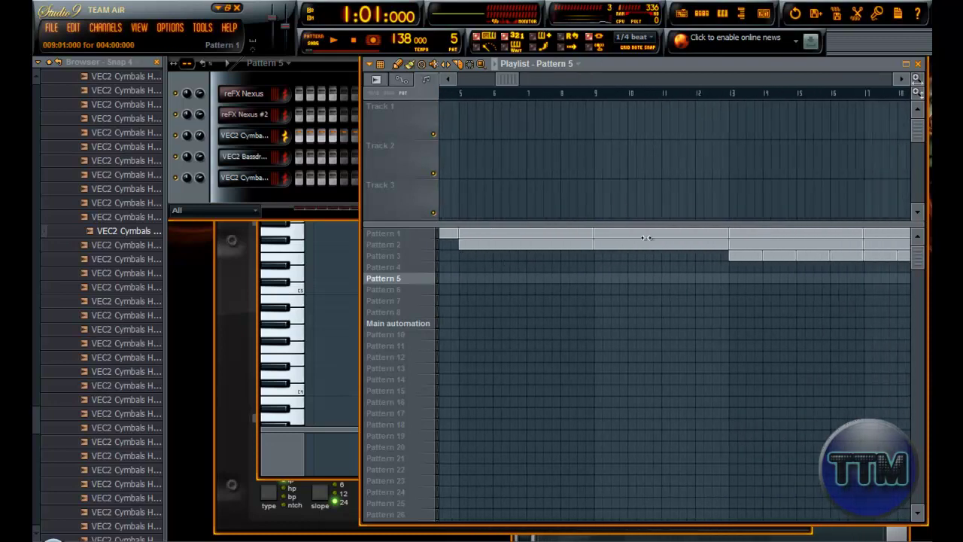
drag(511, 86, 662, 120)
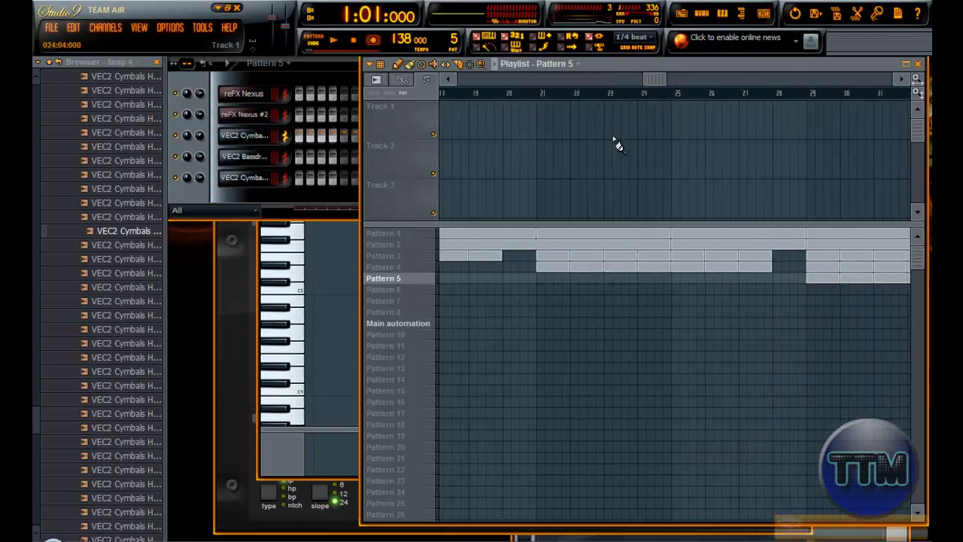
click(523, 94)
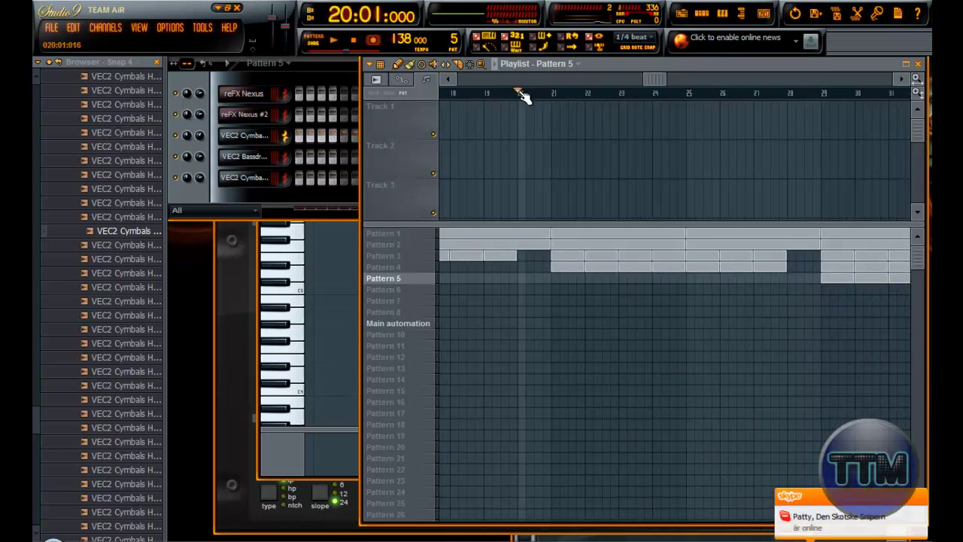
click(555, 94)
drag(668, 78, 692, 78)
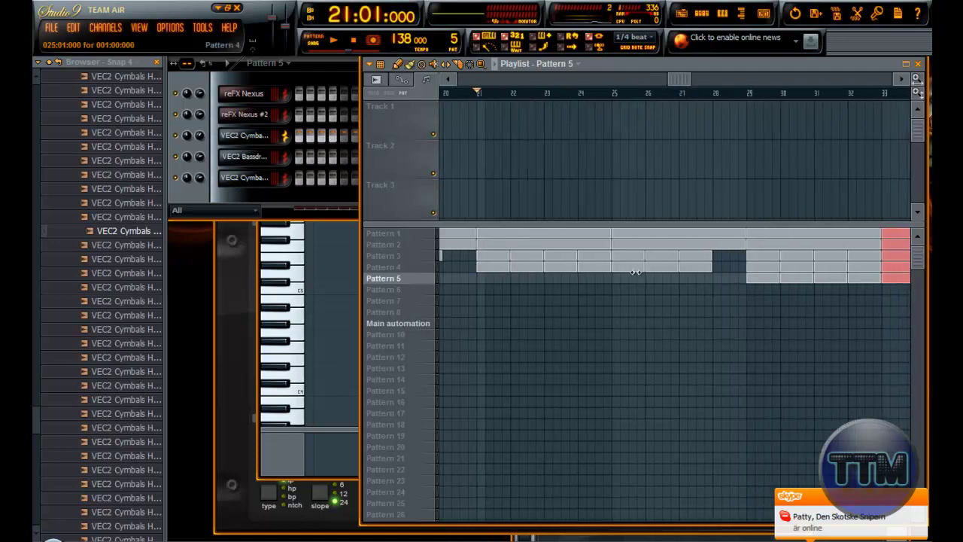
key(space)
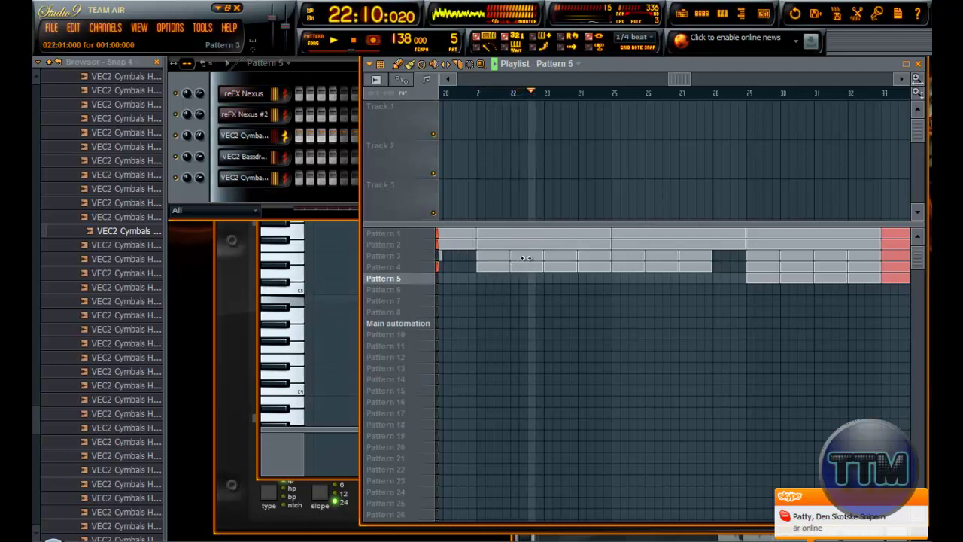
key(space)
Play the song from bar 29 and set the upper VEC2 Cymbals channel's volume to 55%
click(691, 92)
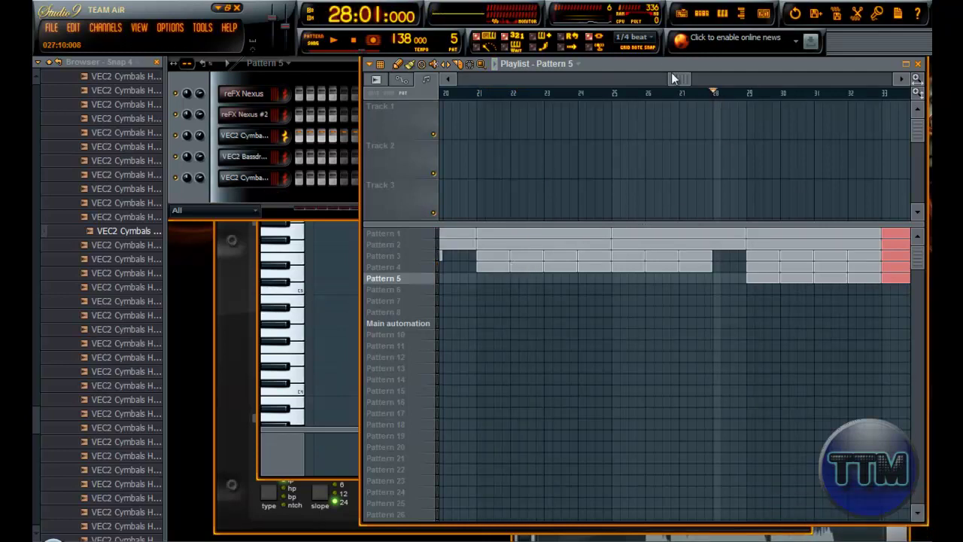
drag(672, 76, 724, 79)
click(581, 93)
key(space)
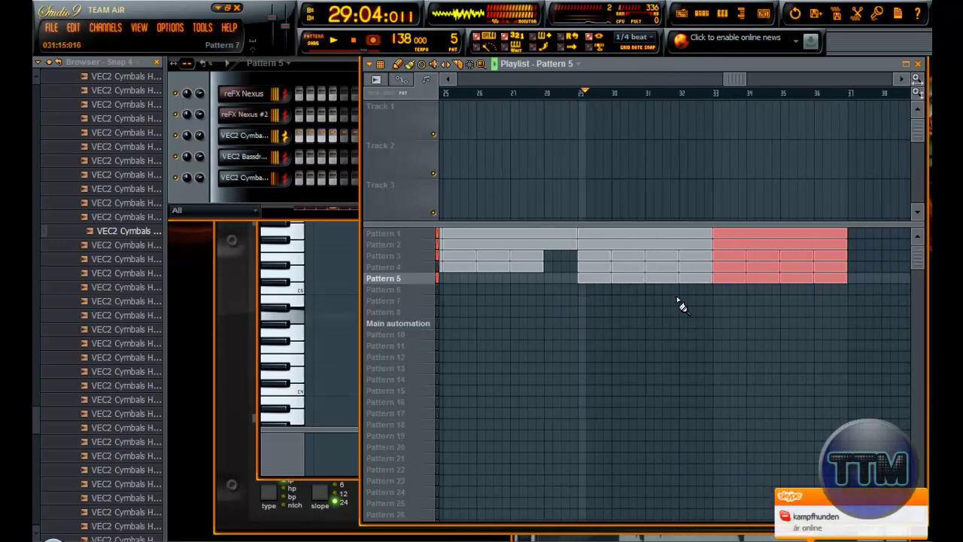
click(206, 134)
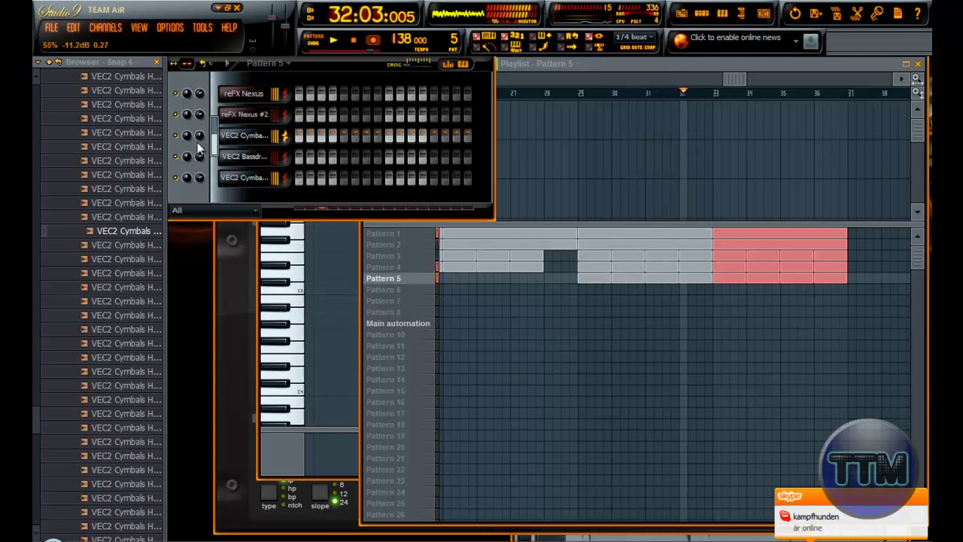
Stop playback and duplicate the Pattern 1 to Pattern 5 clips of bars 33 to 36 into bars 37 to 40
drag(734, 79, 798, 80)
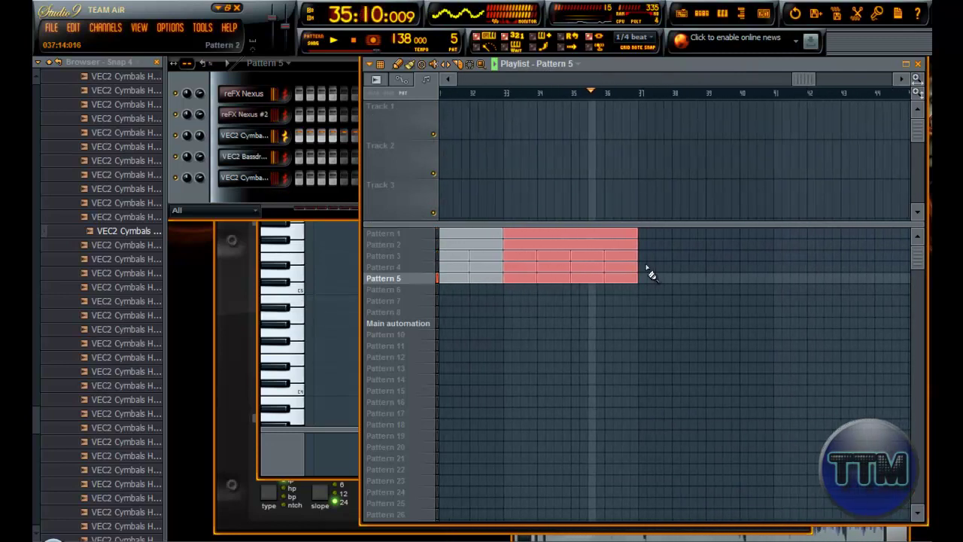
key(space)
drag(579, 262, 659, 255)
drag(774, 81, 796, 90)
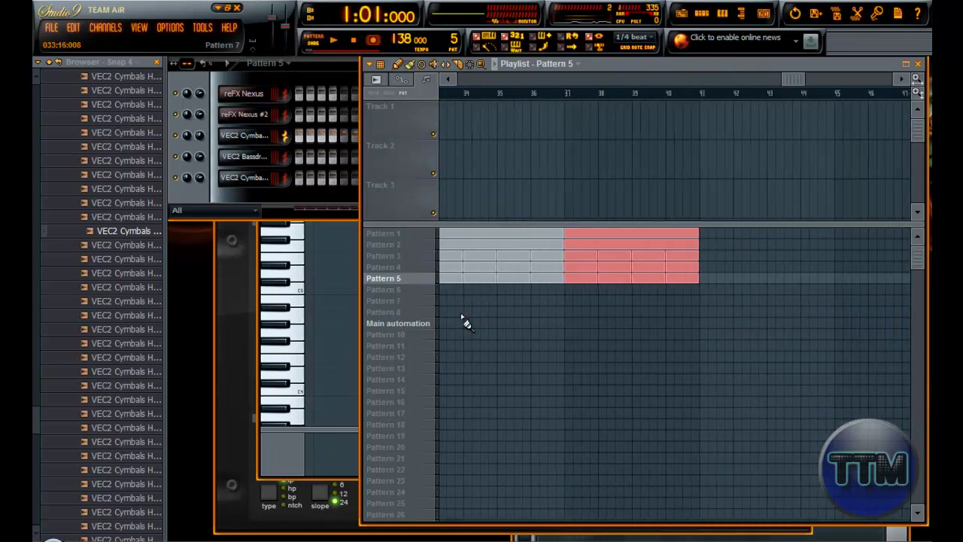
Select Pattern 6 and place one clip of it at bar 37 of the playlist
click(392, 292)
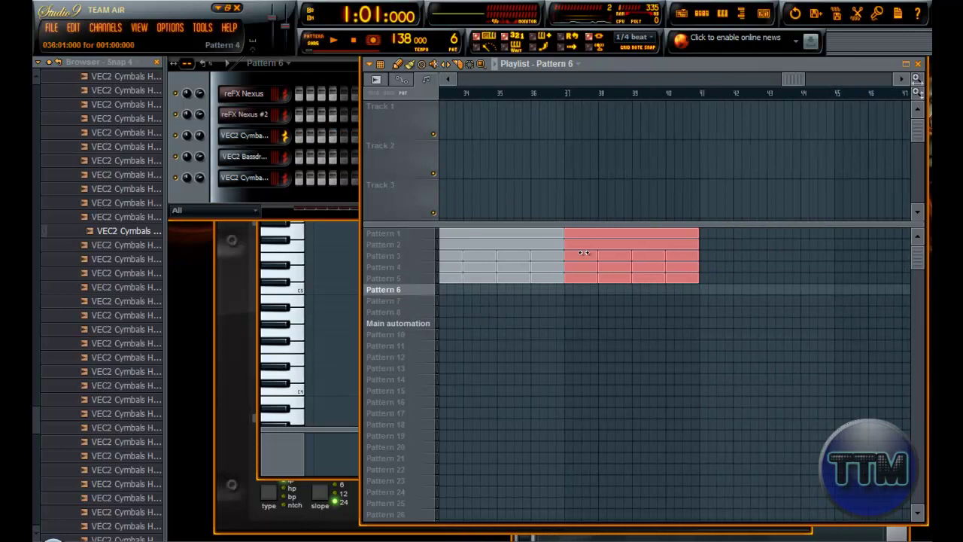
mouse_move(789, 72)
mouse_down()
mouse_move(719, 82)
mouse_move(783, 81)
mouse_up()
click(599, 289)
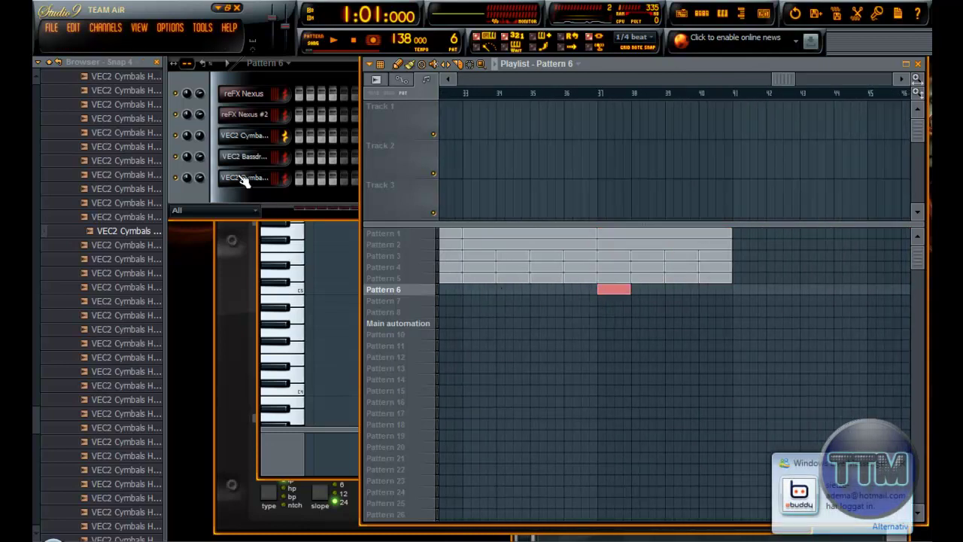
Collapse the VEC2 HH Open and CYMBALS folders in the sample browser and expand the CLAPS folder
click(245, 202)
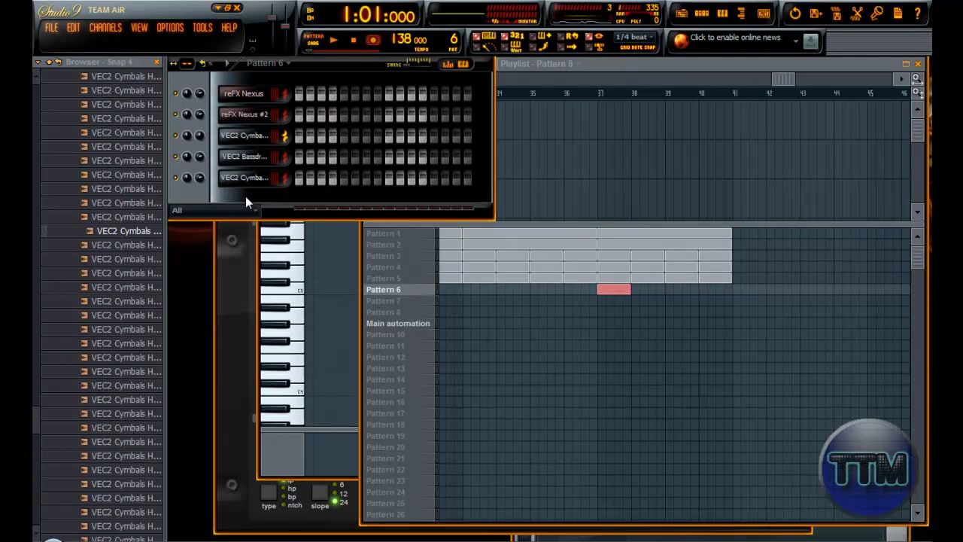
drag(34, 428, 34, 241)
scroll(54, 262, up, 12)
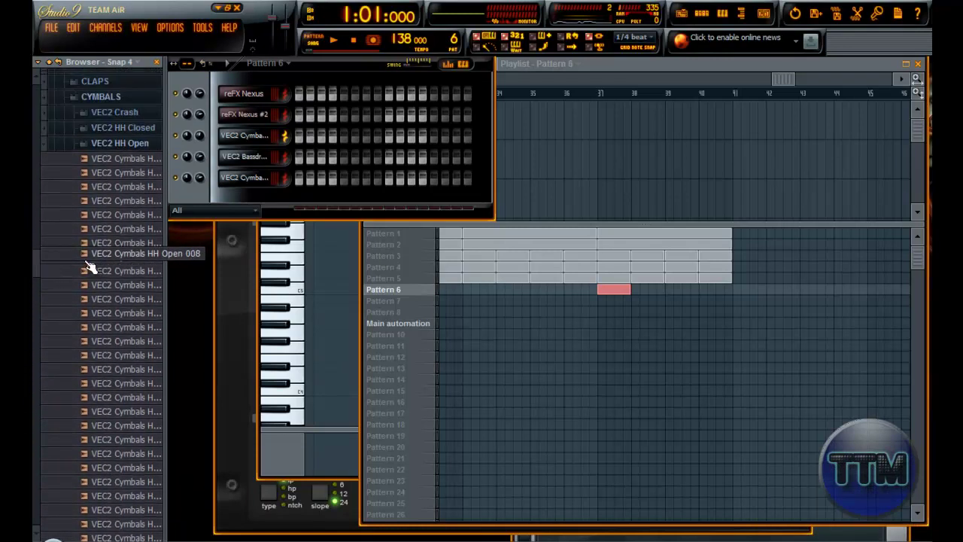
click(109, 450)
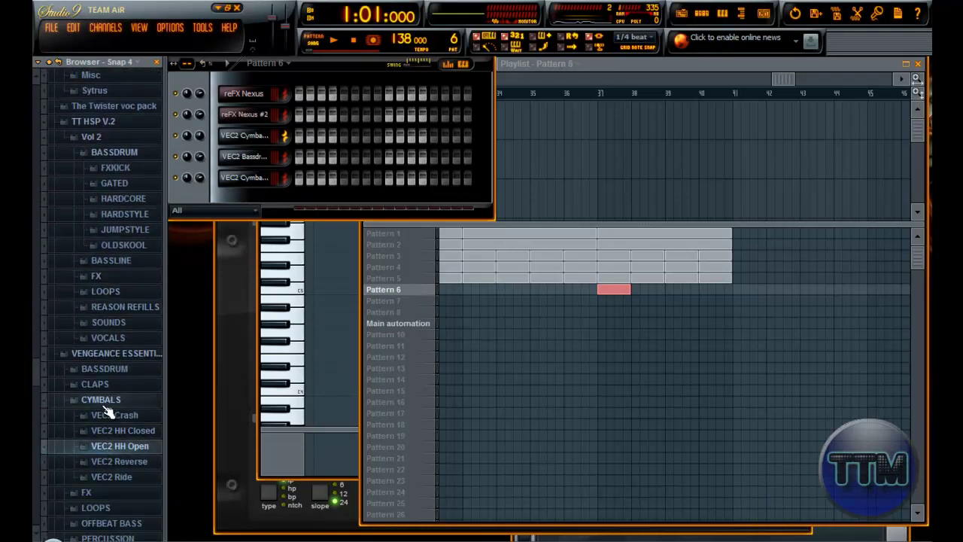
click(99, 399)
click(95, 385)
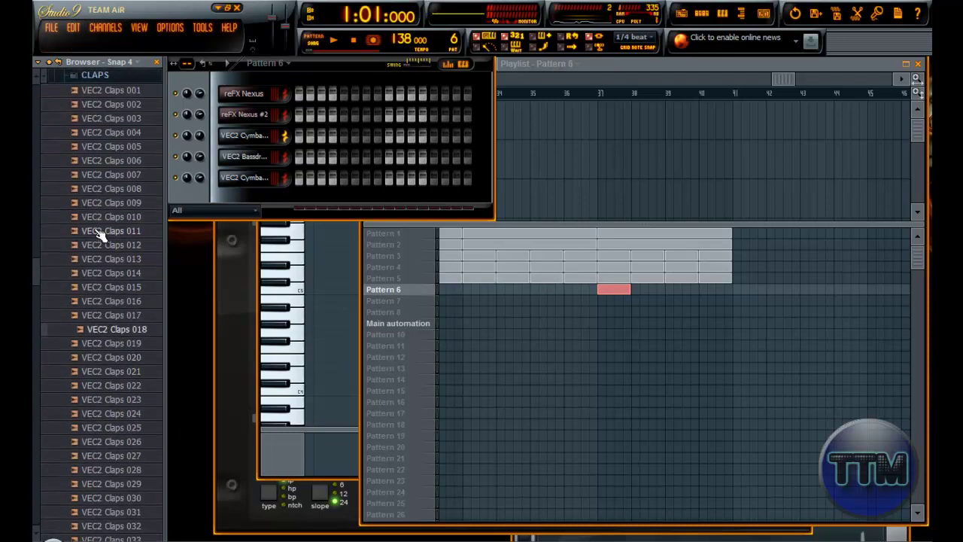
Audition the VEC2 Claps samples between 013 and 028 to choose a clap sound
click(106, 261)
click(117, 428)
click(120, 441)
click(112, 427)
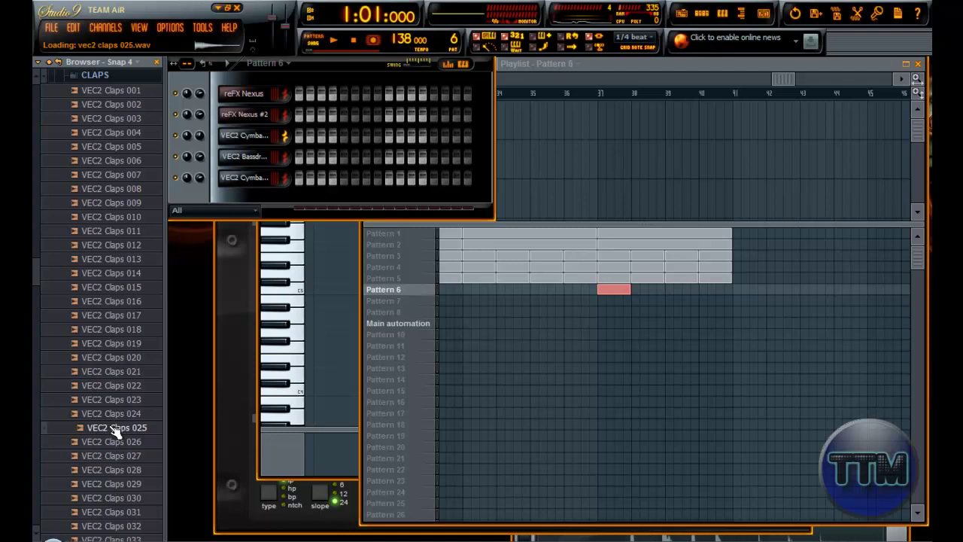
click(110, 442)
click(112, 456)
click(113, 470)
click(113, 445)
click(97, 428)
click(93, 414)
click(90, 401)
click(93, 386)
click(95, 372)
click(99, 358)
click(98, 343)
click(97, 329)
click(97, 315)
click(101, 301)
click(103, 287)
click(104, 272)
click(106, 259)
click(121, 416)
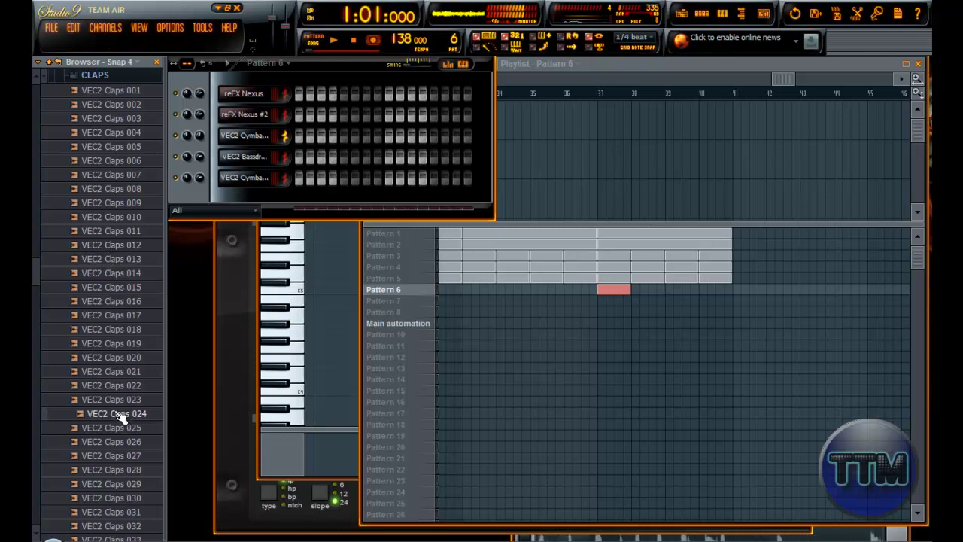
Add the VEC2 Claps 025 sample as a new channel below the cymbals
drag(118, 433, 240, 211)
right_click(268, 194)
click(233, 220)
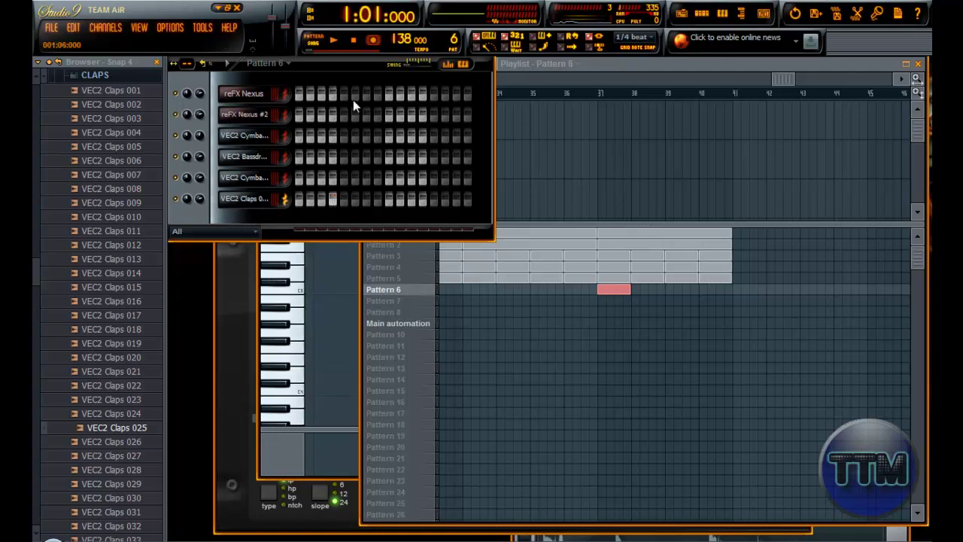
Mark bars 37 to 40 for playback and program the clap channel on steps 5 and 13 of Pattern 6
click(602, 98)
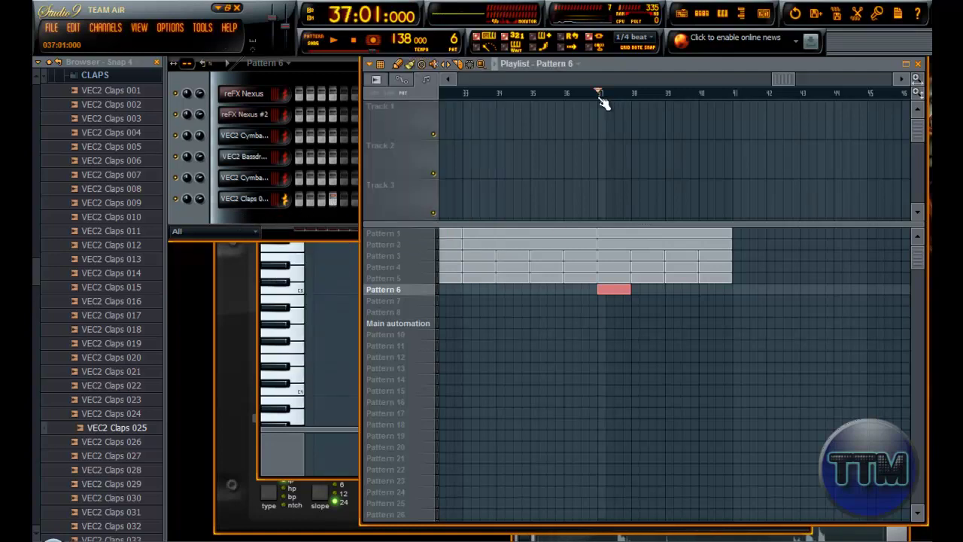
drag(600, 95, 728, 95)
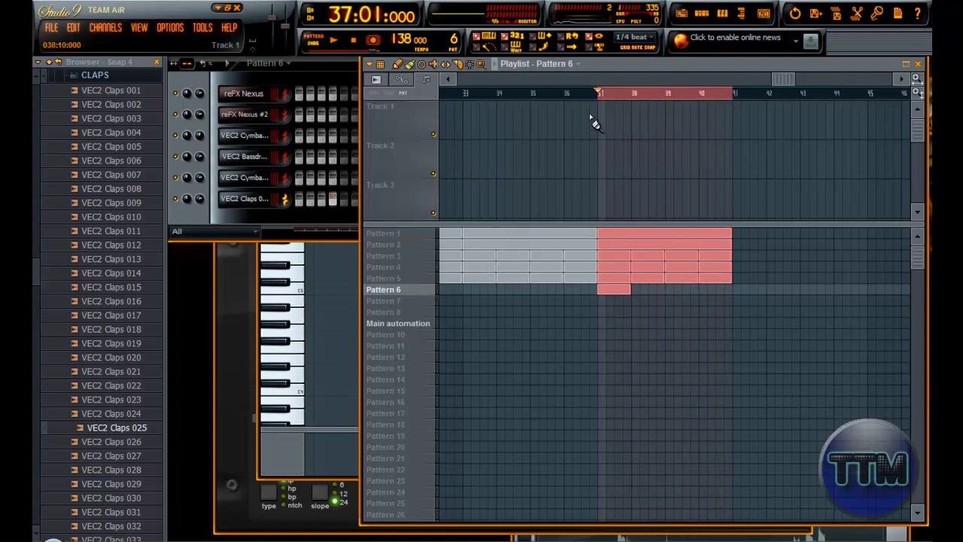
click(307, 218)
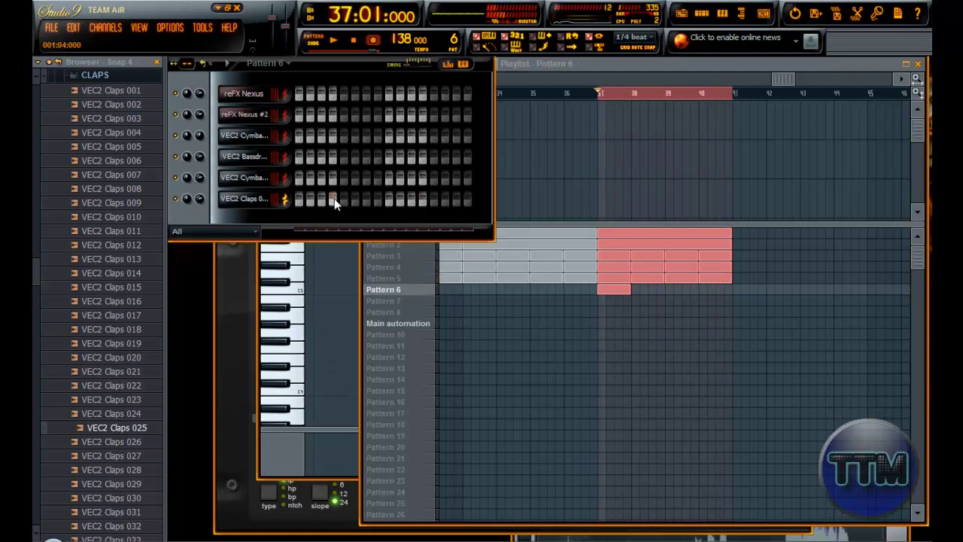
click(344, 198)
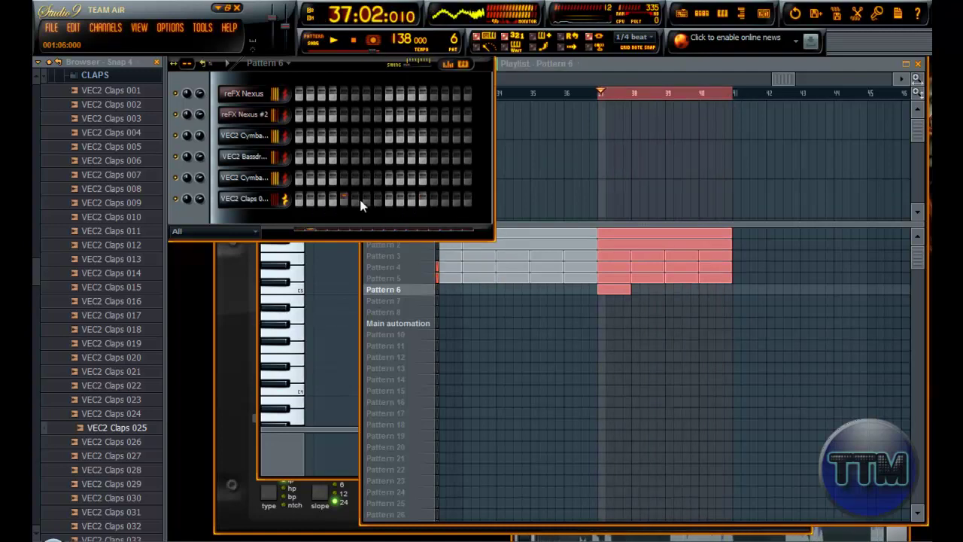
click(434, 198)
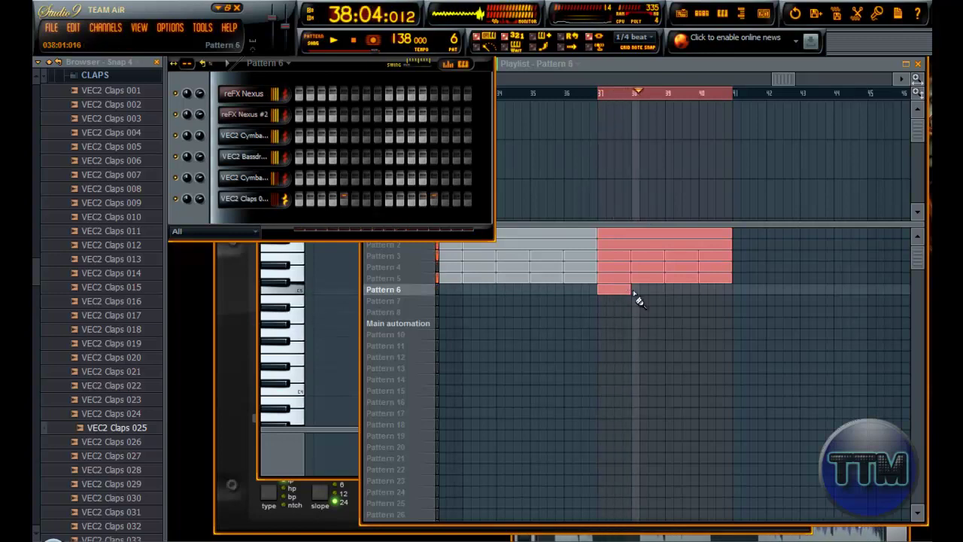
Extend Pattern 6 through bar 40 and duplicate the Pattern 1 to Pattern 6 clips of bars 37 to 40 into bars 41 to 44
drag(636, 292, 712, 303)
drag(775, 350, 606, 221)
drag(533, 242, 803, 247)
mouse_move(764, 79)
mouse_down()
mouse_move(778, 81)
mouse_move(766, 77)
mouse_up()
ctrl+click(667, 94)
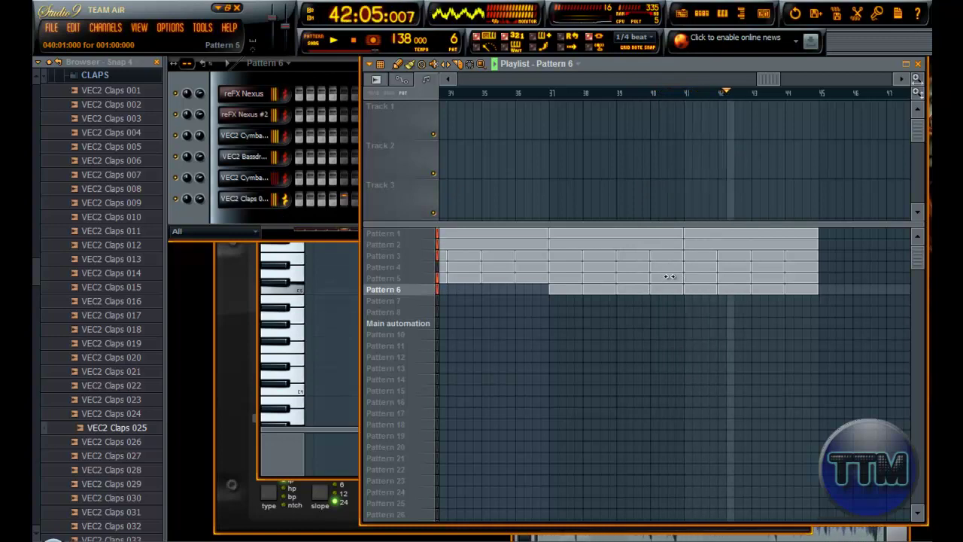
Stop playback, select Pattern 7 and add the VEC2 Claps 001 sample as a new channel below the existing claps channel
key(space)
mouse_move(757, 81)
mouse_down()
mouse_move(367, 82)
mouse_move(775, 83)
mouse_up()
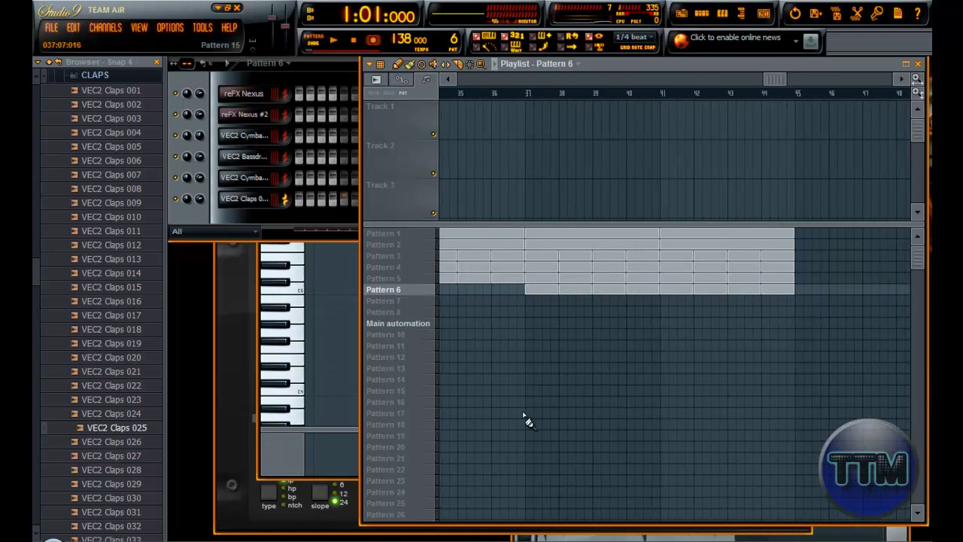
click(387, 302)
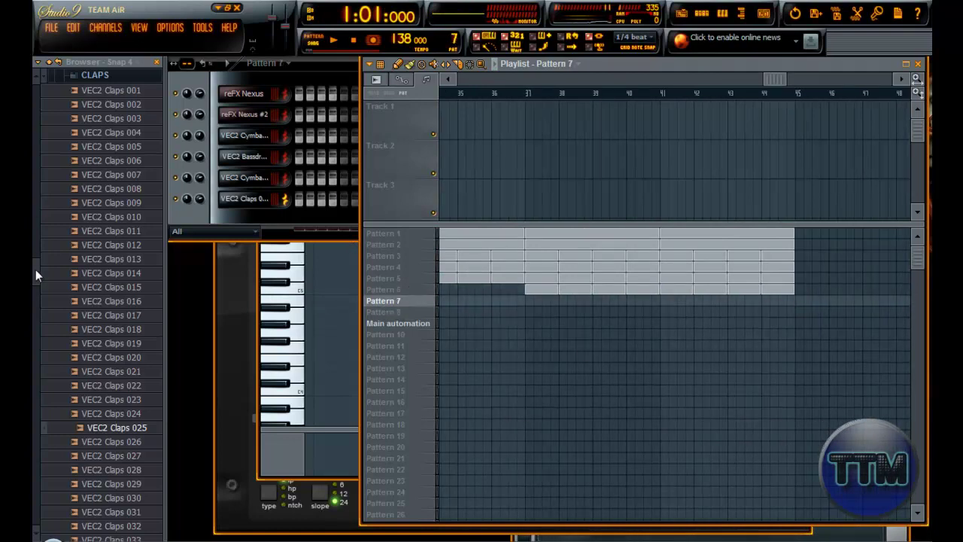
scroll(36, 263, up, 10)
click(95, 313)
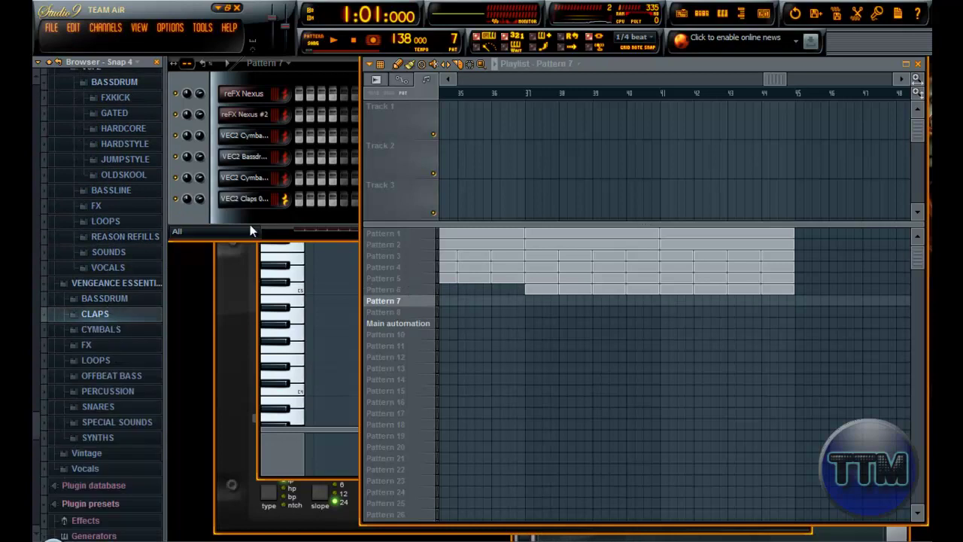
click(270, 210)
click(75, 317)
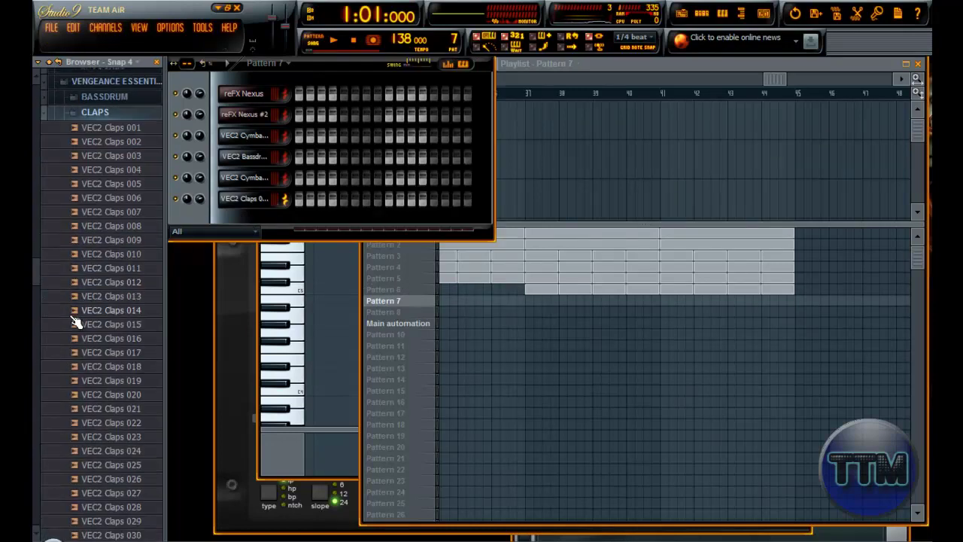
drag(106, 91, 252, 223)
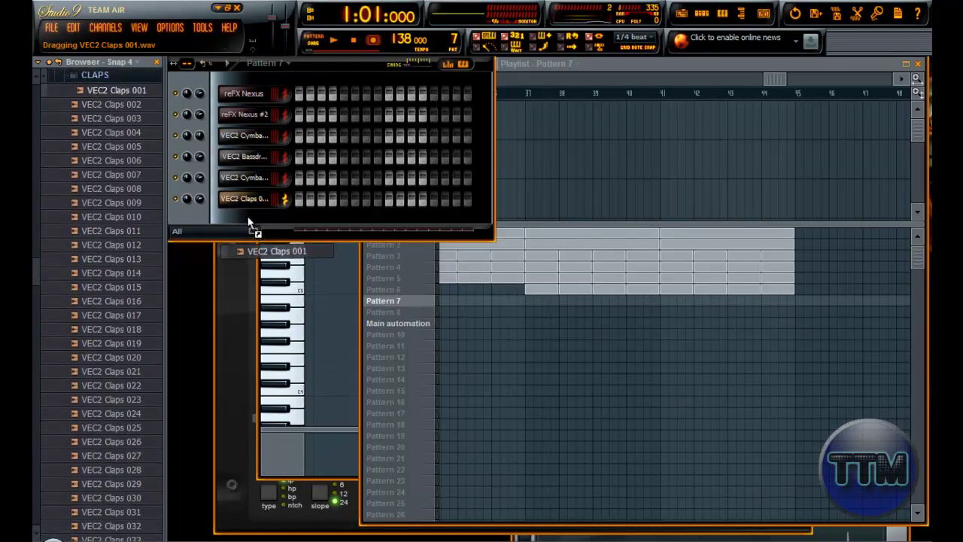
scroll(56, 254, up, 3)
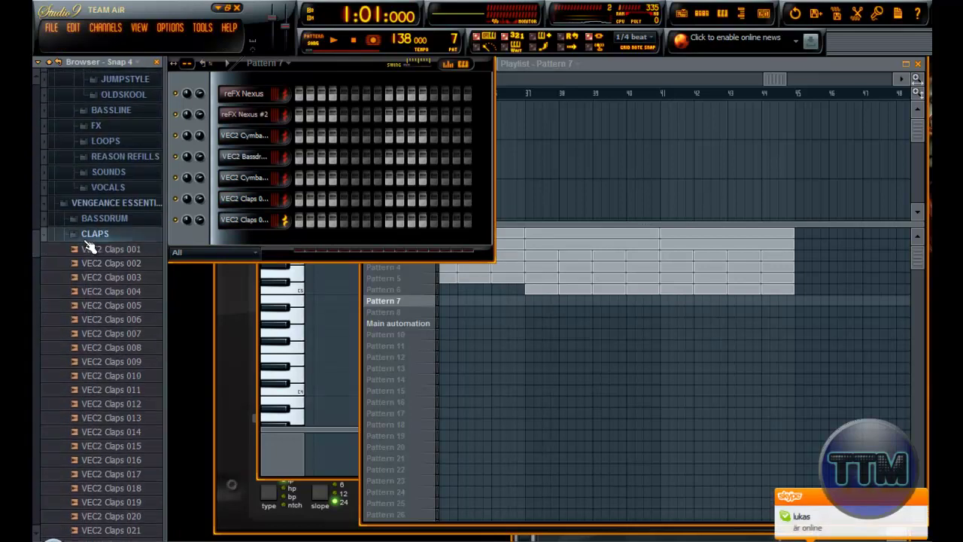
click(89, 238)
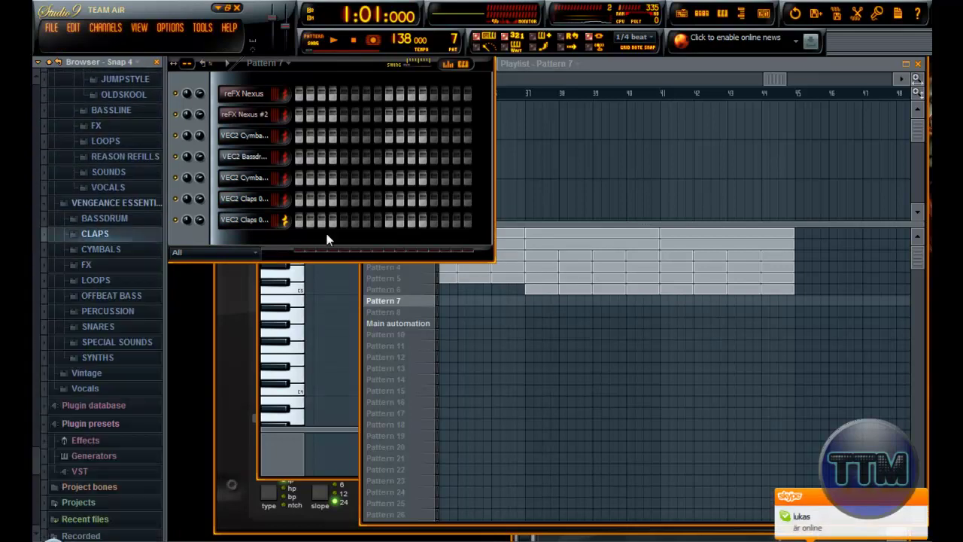
Replace the newly added claps channel with a Nexus instrument and load its bass preset BA Attackbass
right_click(247, 220)
mouse_move(316, 378)
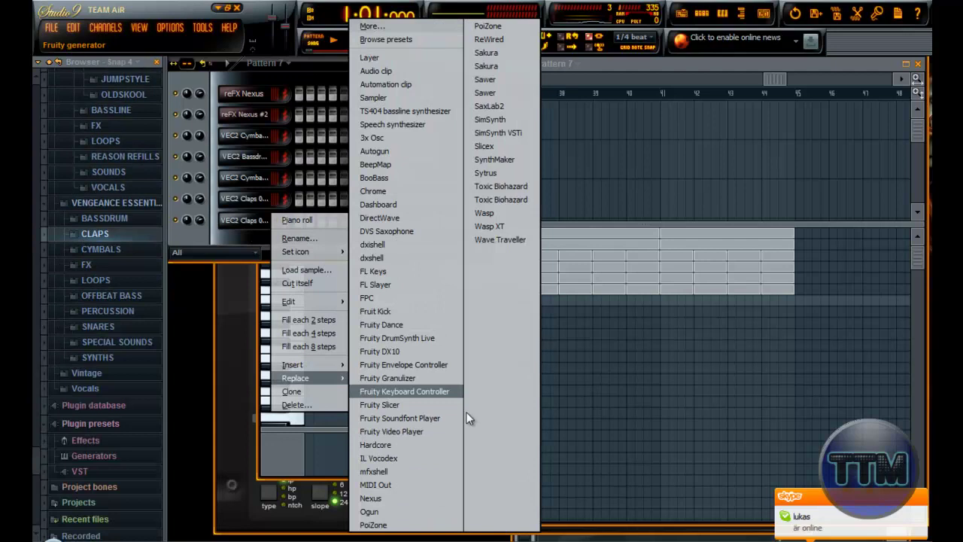
click(407, 498)
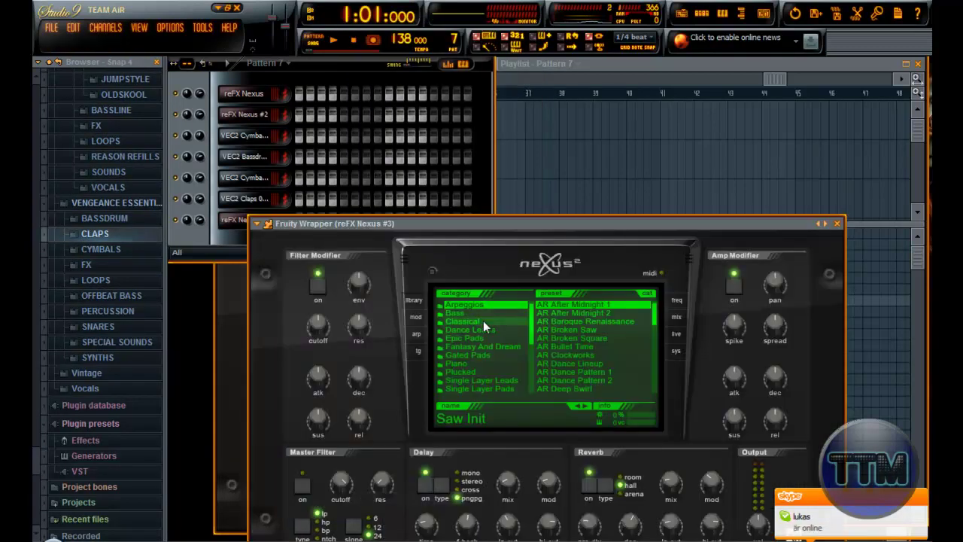
click(480, 315)
click(580, 305)
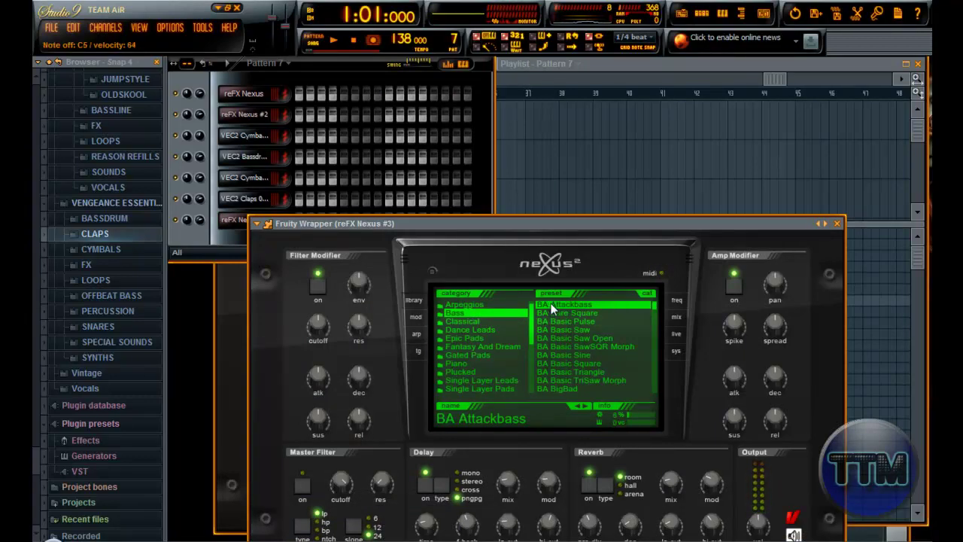
Open the piano roll of the reFX Nexus #3 channel for Pattern 7
click(291, 75)
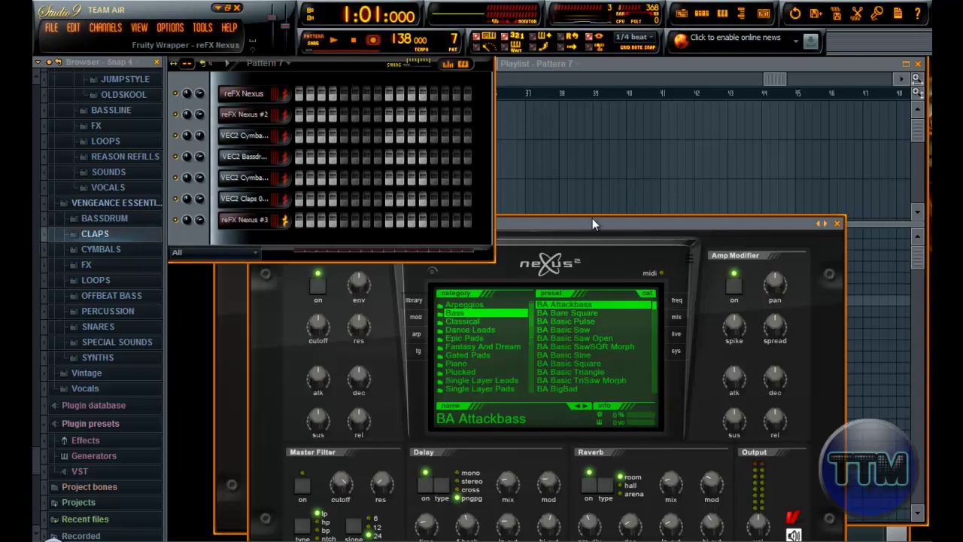
right_click(274, 220)
click(297, 223)
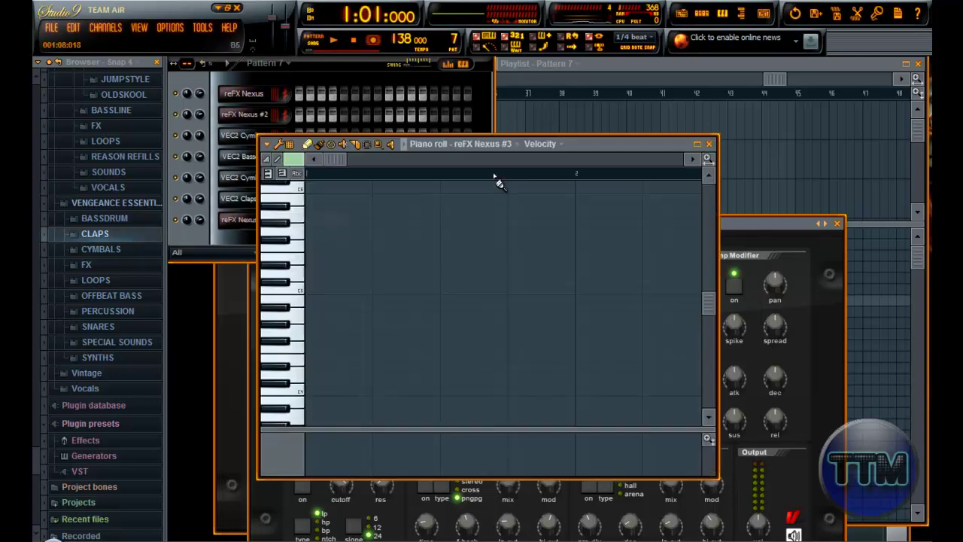
Look through the arrangement in the playlist and mark bars 5 to 12 for playback
click(655, 64)
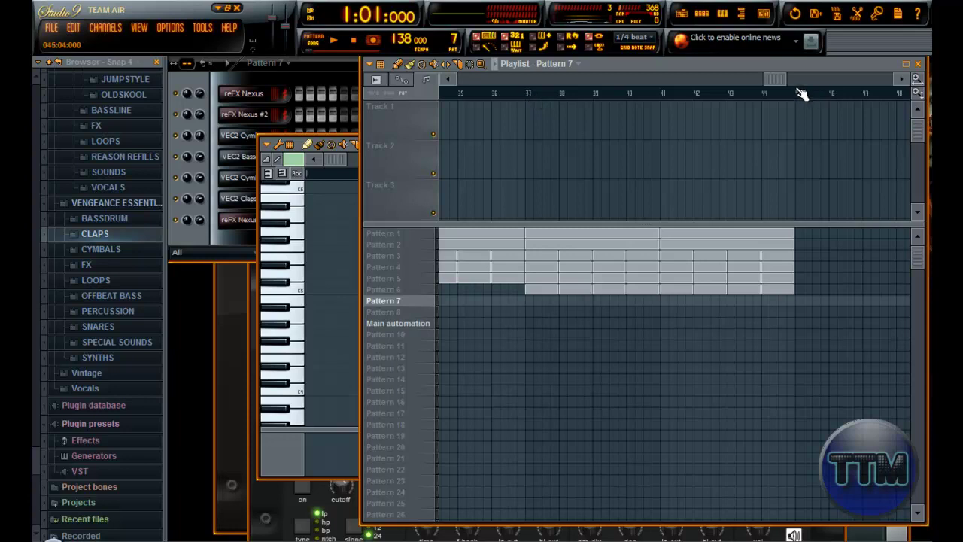
drag(756, 78, 265, 95)
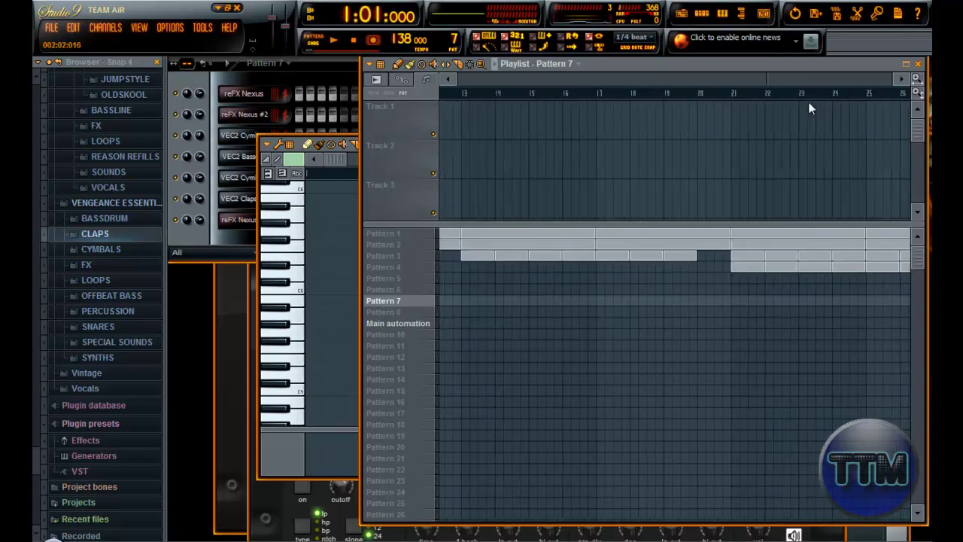
drag(473, 79, 758, 79)
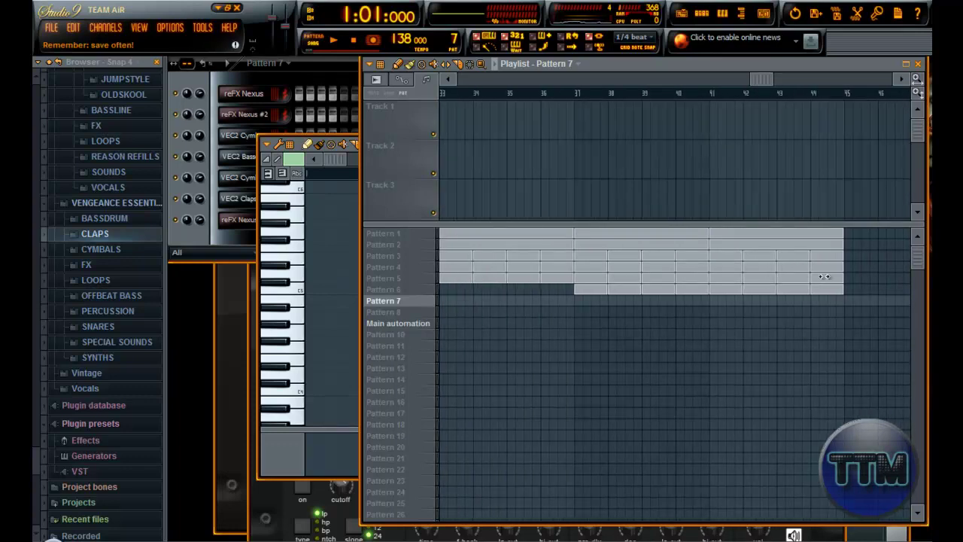
drag(748, 79, 374, 97)
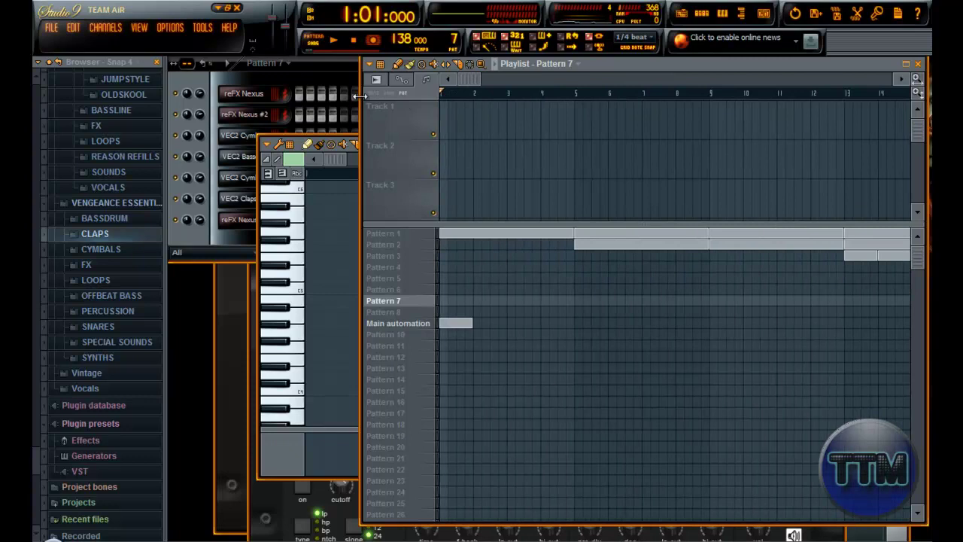
drag(465, 80, 729, 104)
click(460, 95)
Maximize the reFX Nexus #3 piano roll and listen to the marked bars from bar 5
click(280, 454)
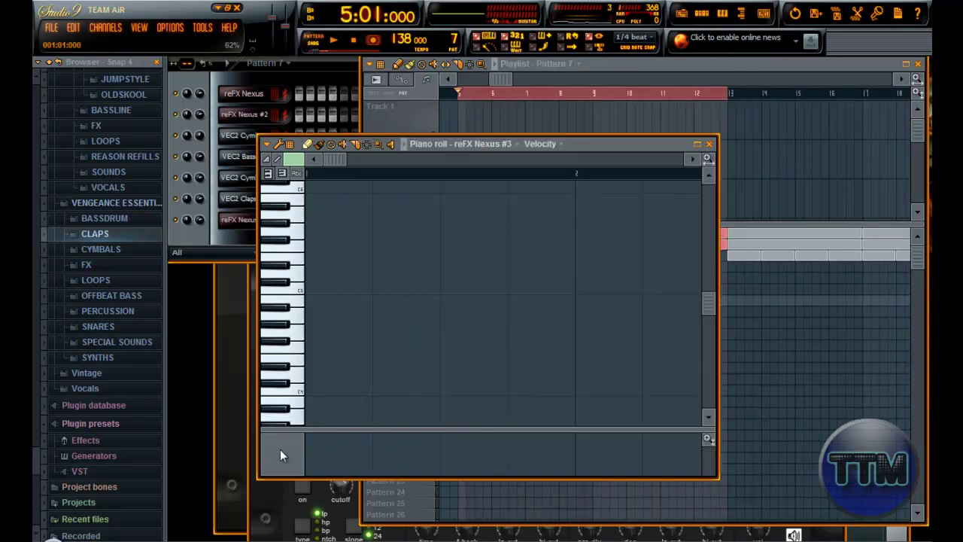
click(697, 144)
key(space)
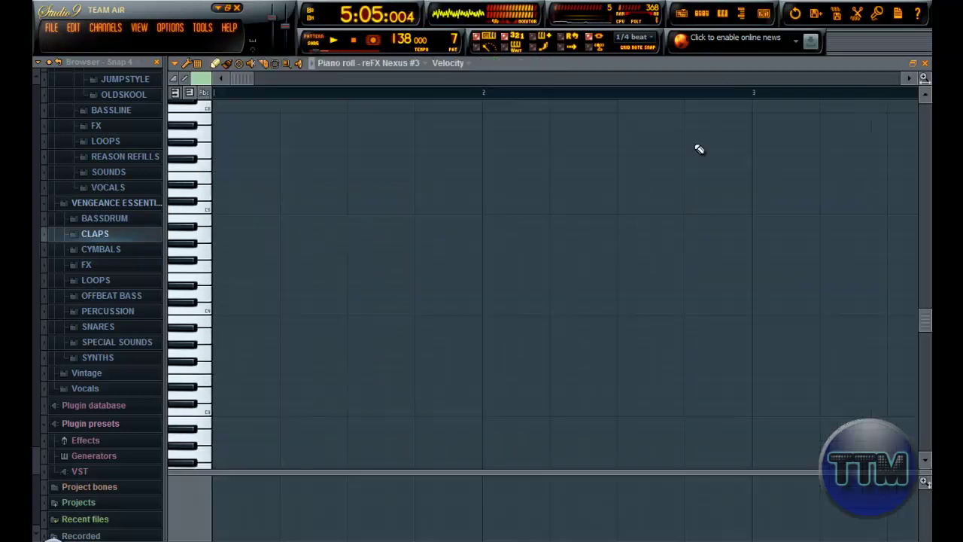
key(space)
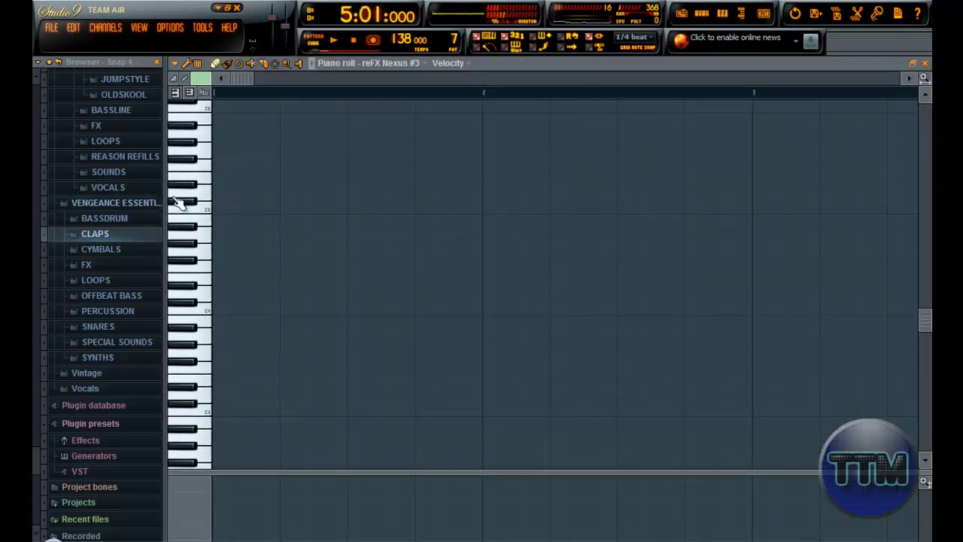
key(space)
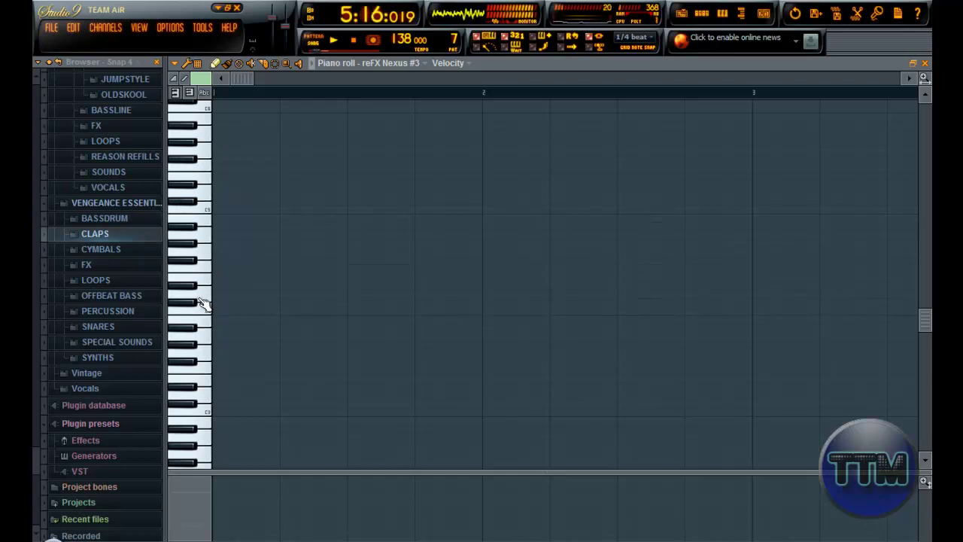
key(space)
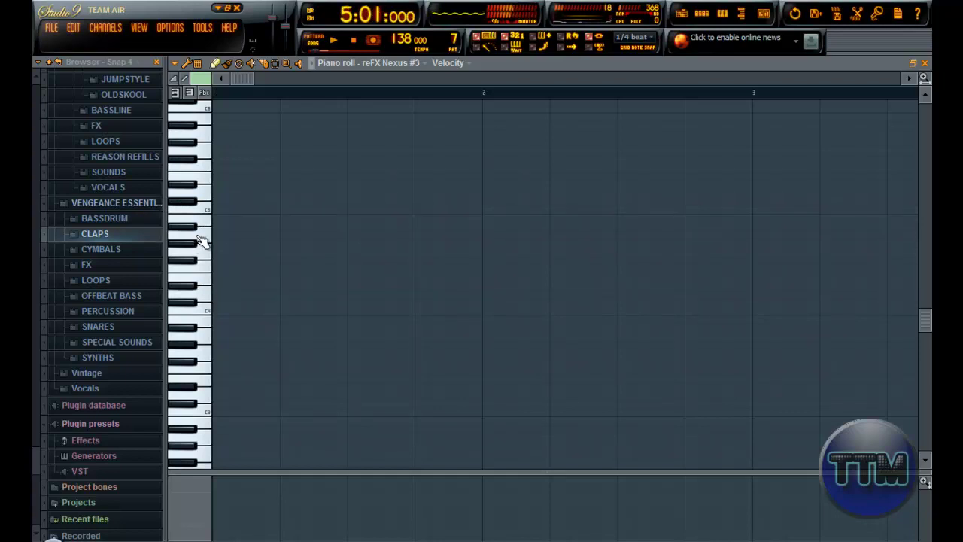
Audition bass notes between E4 and A4 against the playing melody to find the matching pitches
click(201, 276)
click(205, 282)
click(205, 274)
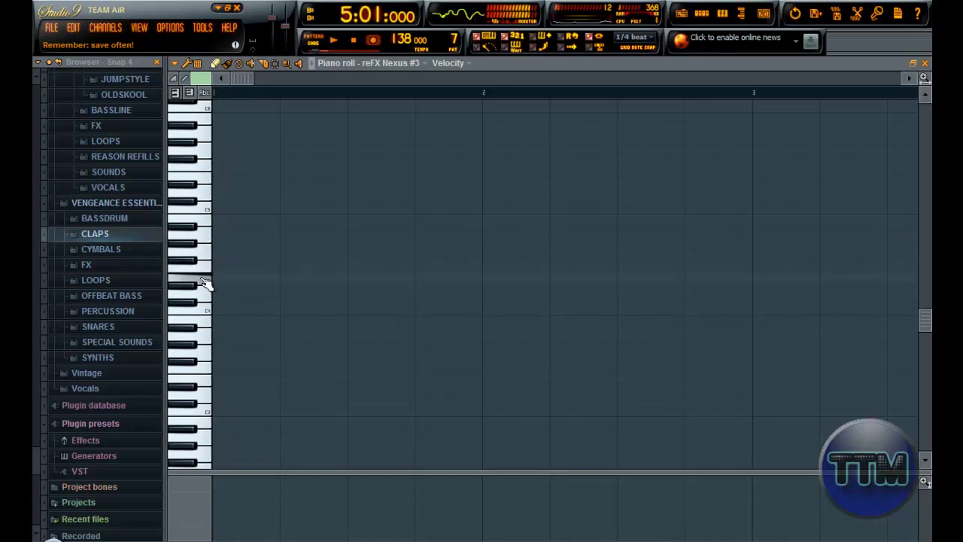
click(206, 274)
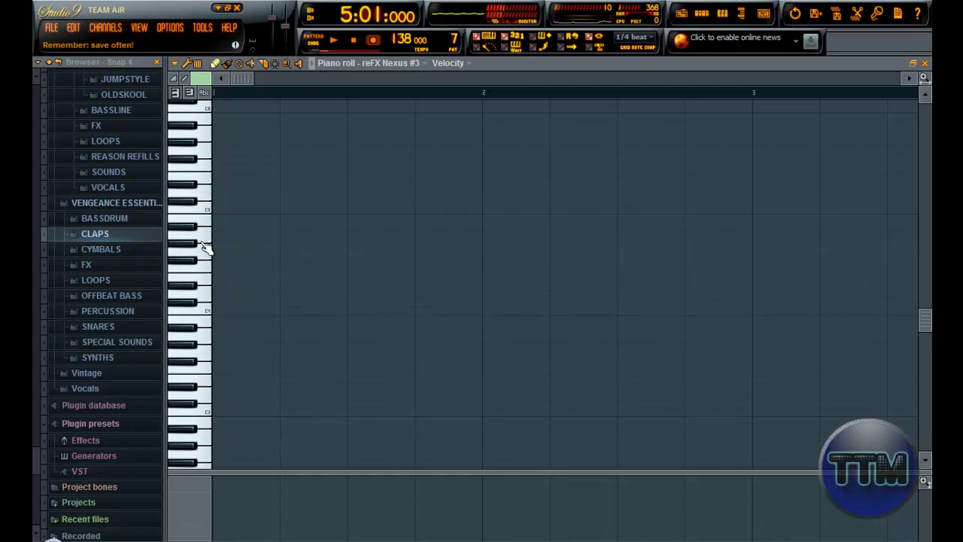
click(203, 241)
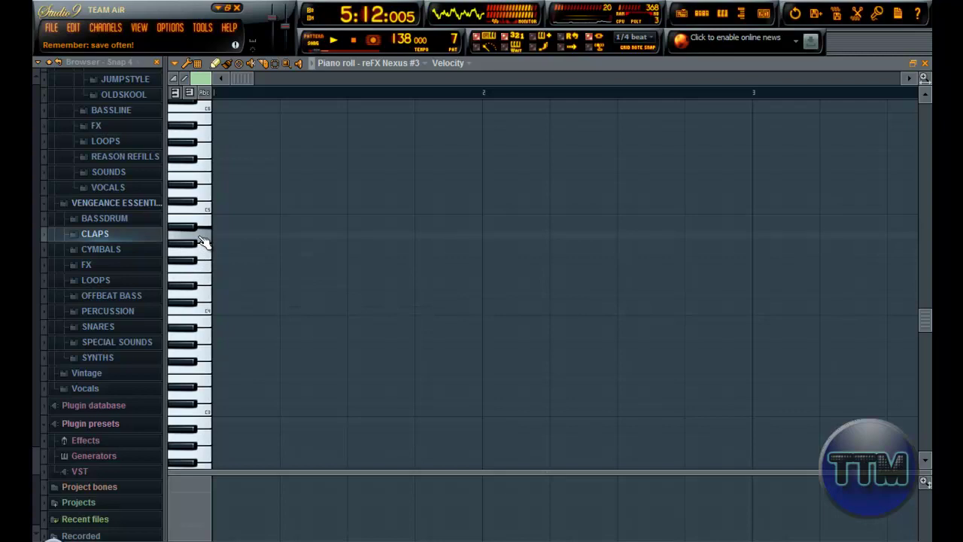
click(207, 270)
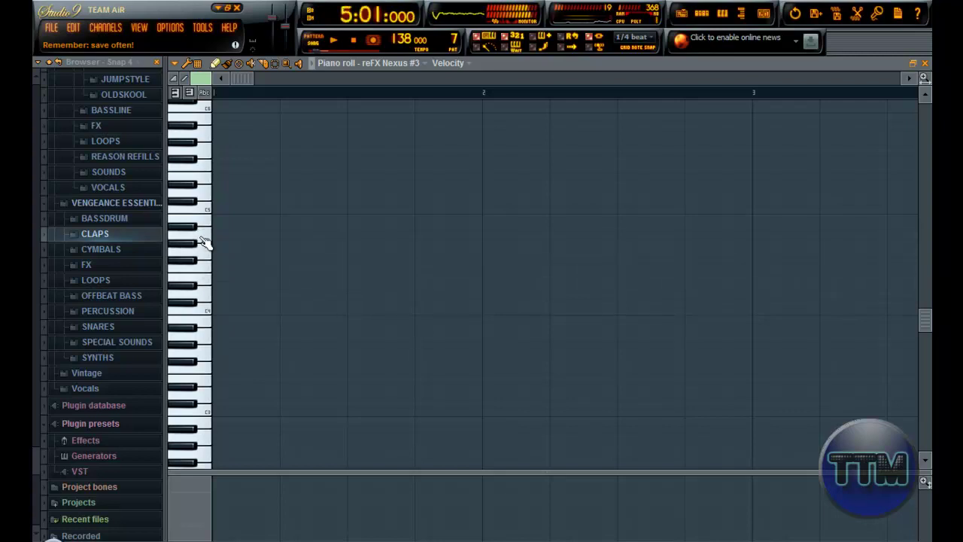
click(205, 276)
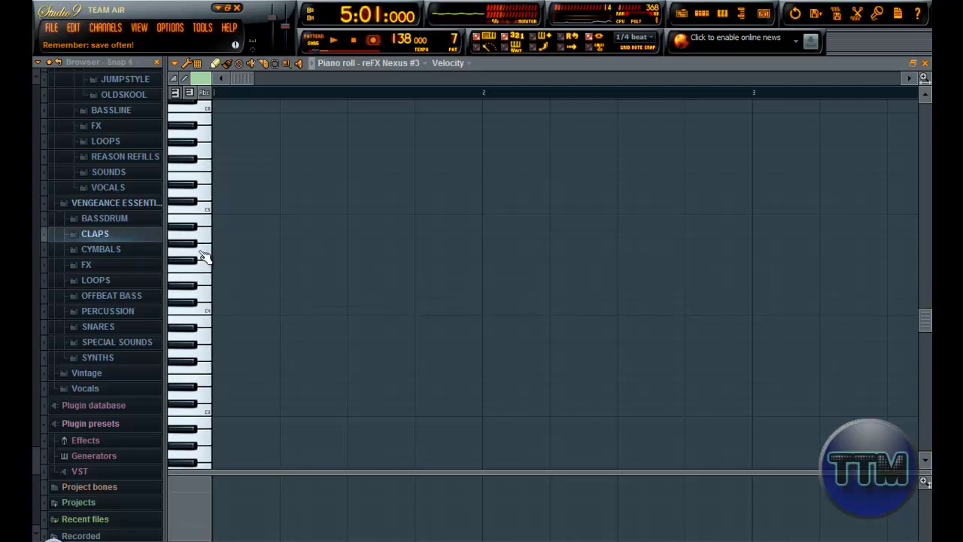
click(203, 236)
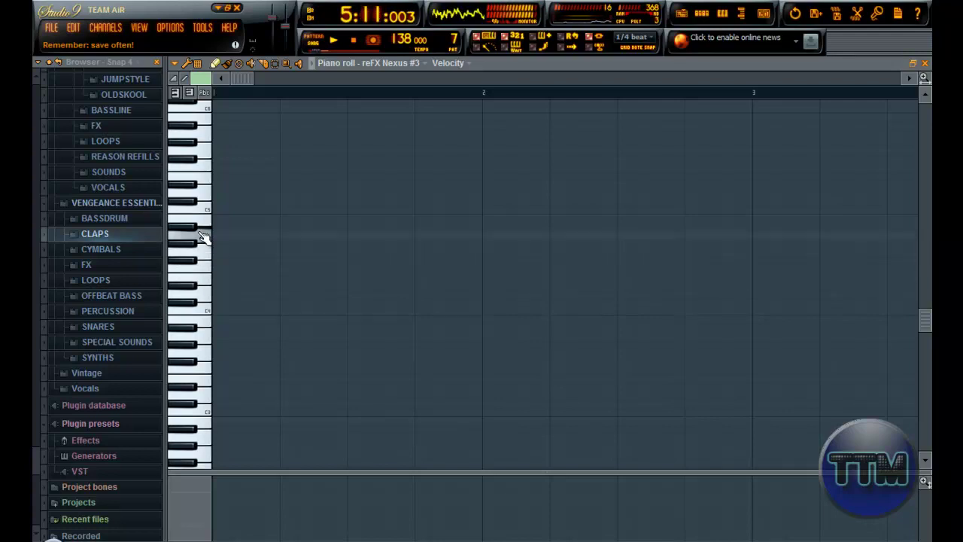
click(204, 273)
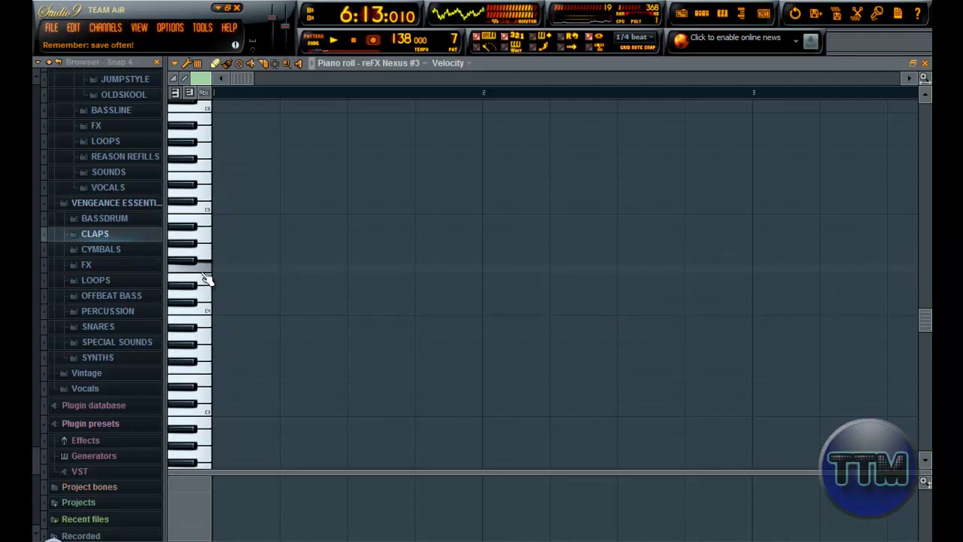
click(205, 276)
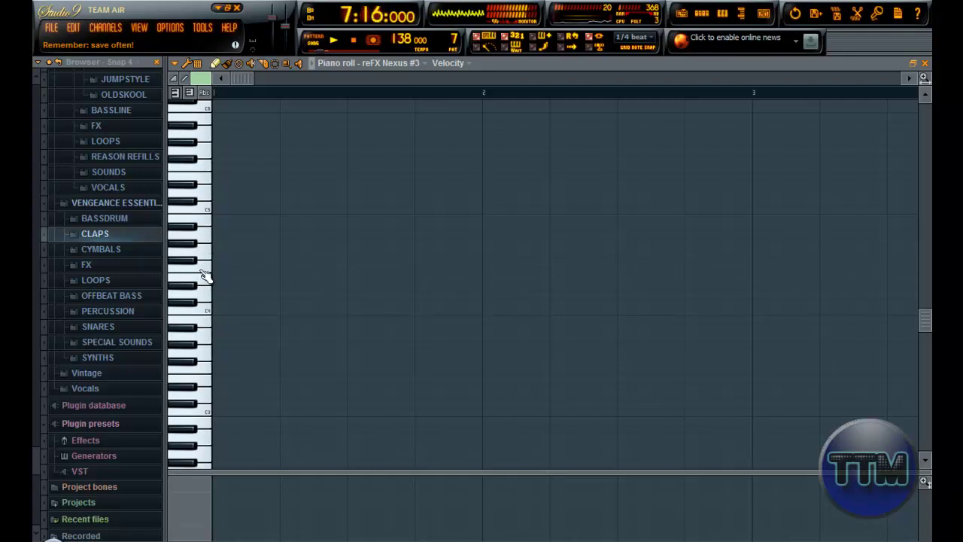
click(203, 276)
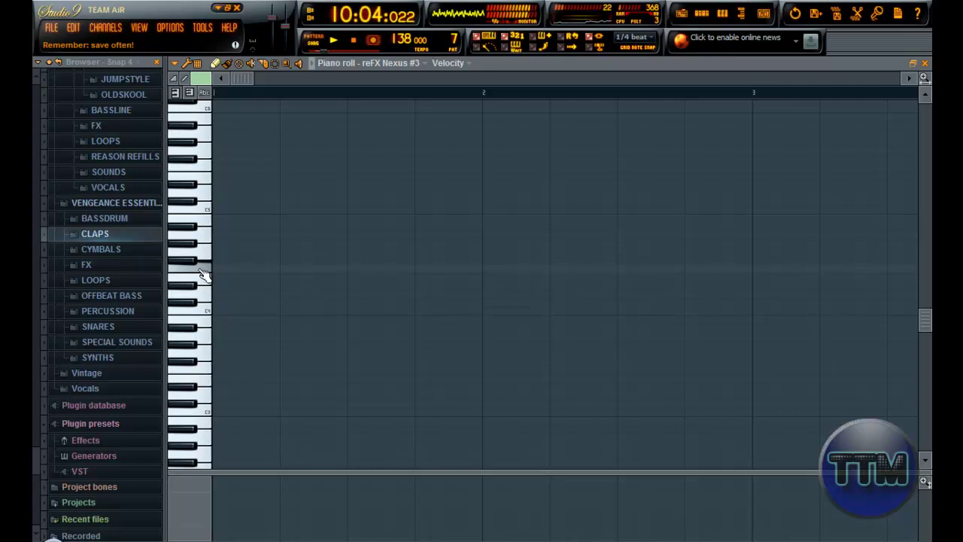
click(204, 234)
Draw five two-step A4 notes in bar 1 at steps 1, 5, 7, 9 and 11, and play the bass pattern
click(219, 234)
click(283, 234)
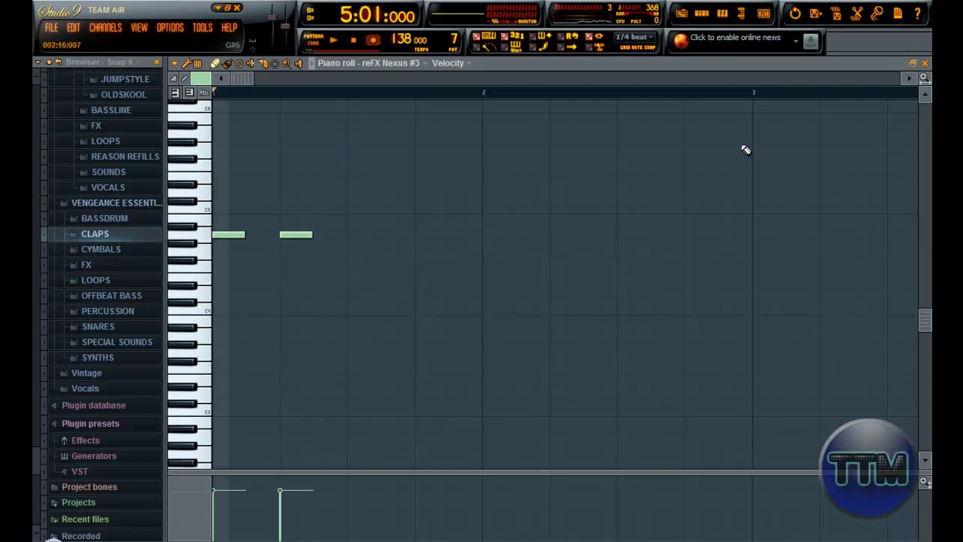
key(space)
key(space)
click(325, 235)
click(357, 235)
click(403, 235)
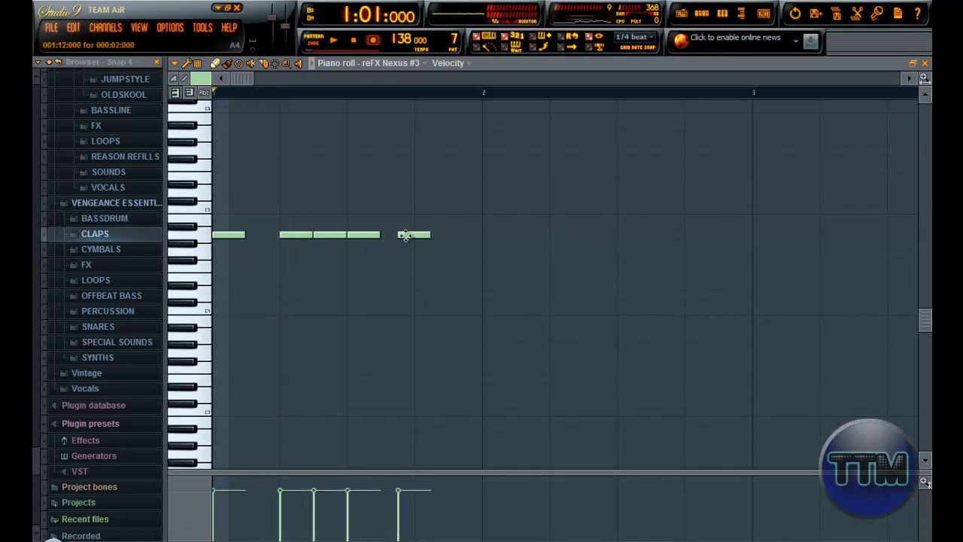
drag(405, 236, 387, 236)
key(space)
key(space)
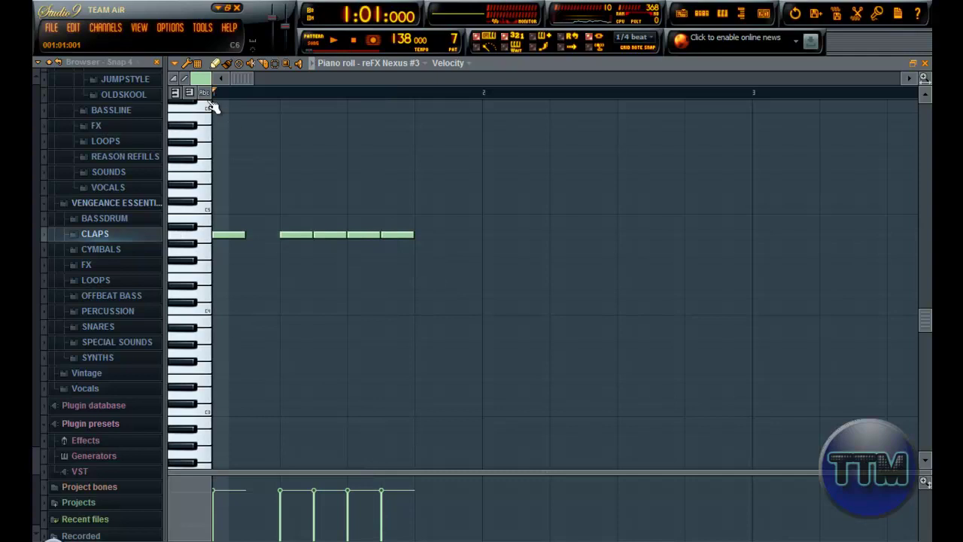
Delete the last three A4 notes, place a replacement A4 note just after the second note, and play the pattern
click(210, 66)
click(220, 127)
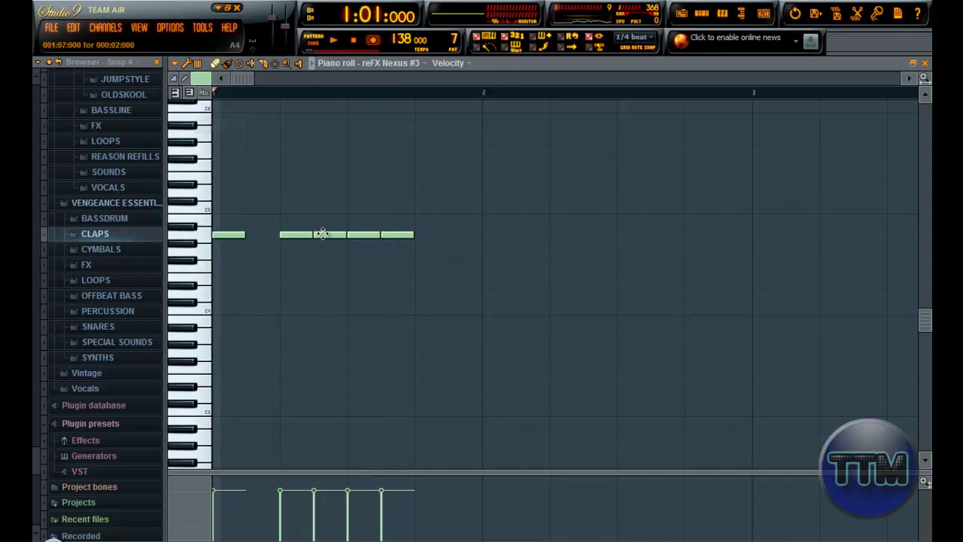
right_click(336, 234)
click(318, 235)
right_click(391, 236)
mouse_move(319, 235)
mouse_down()
mouse_move(333, 235)
mouse_move(313, 236)
mouse_up()
key(space)
key(space)
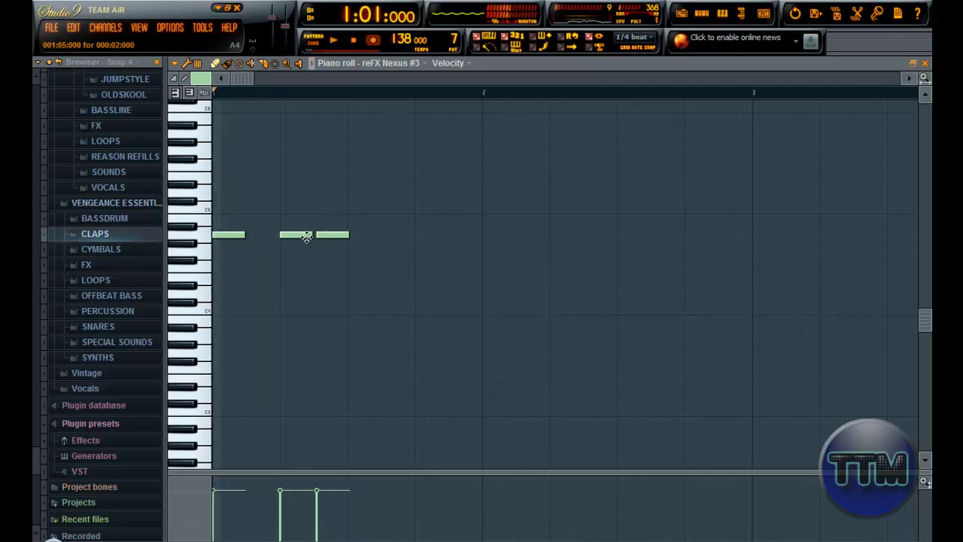
Try shifting the third A4 note in bar 1 slightly later and shortening the second note, replaying the pattern to judge the rhythm
key(space)
key(space)
mouse_move(337, 234)
mouse_down()
mouse_move(303, 239)
mouse_move(332, 236)
mouse_up()
key(space)
key(space)
key(space)
key(space)
key(space)
key(space)
key(space)
key(space)
key(space)
key(space)
key(space)
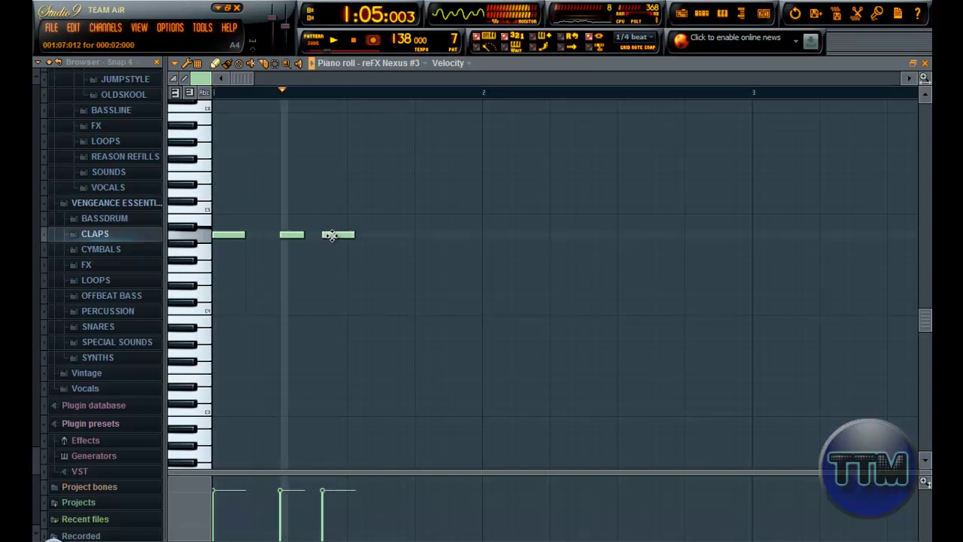
Align the third A4 note to step 7 of bar 1 and shorten it to one step, playing the pattern to check
key(space)
key(space)
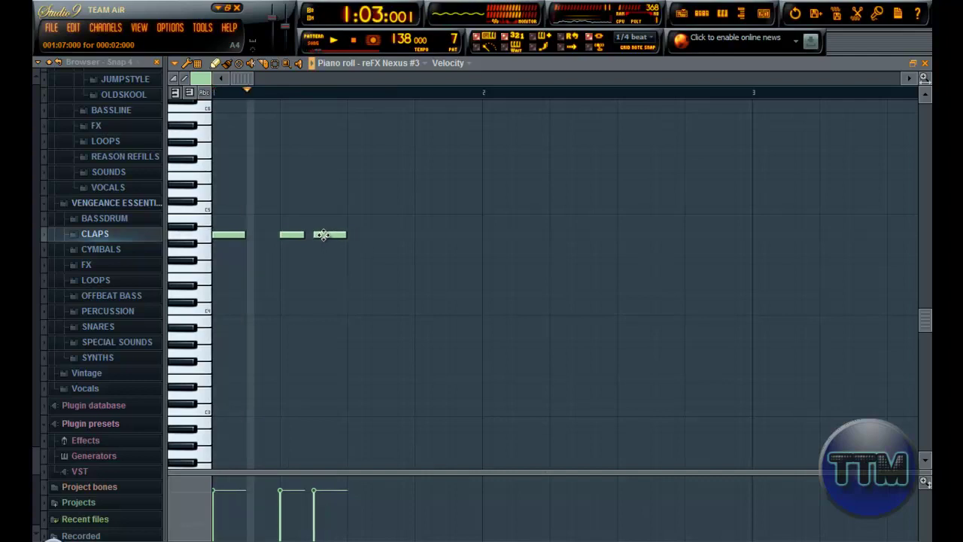
key(space)
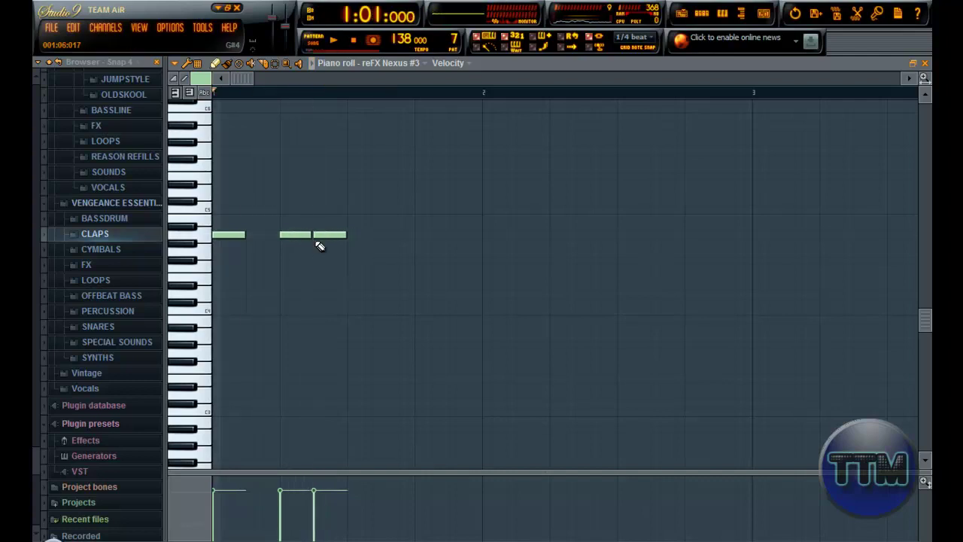
key(space)
key(space)
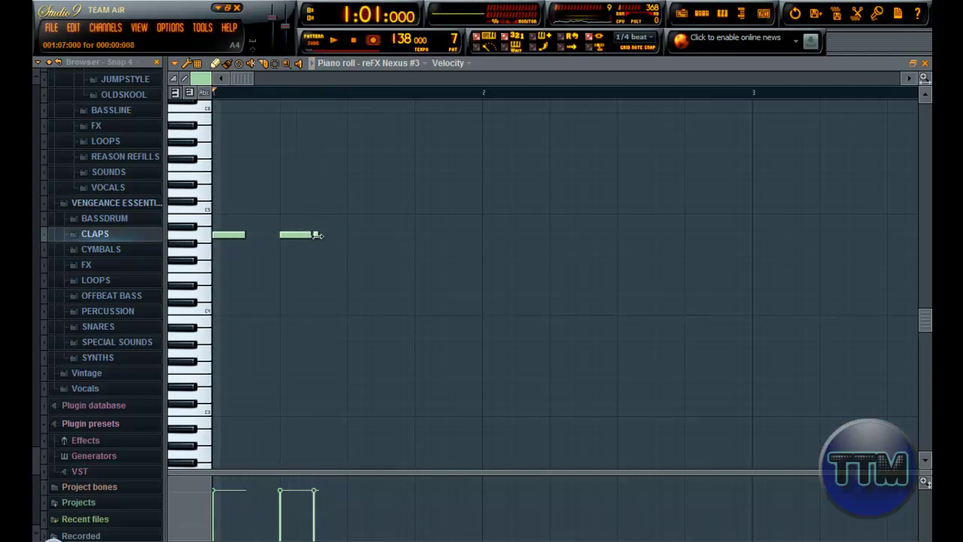
key(space)
key(space)
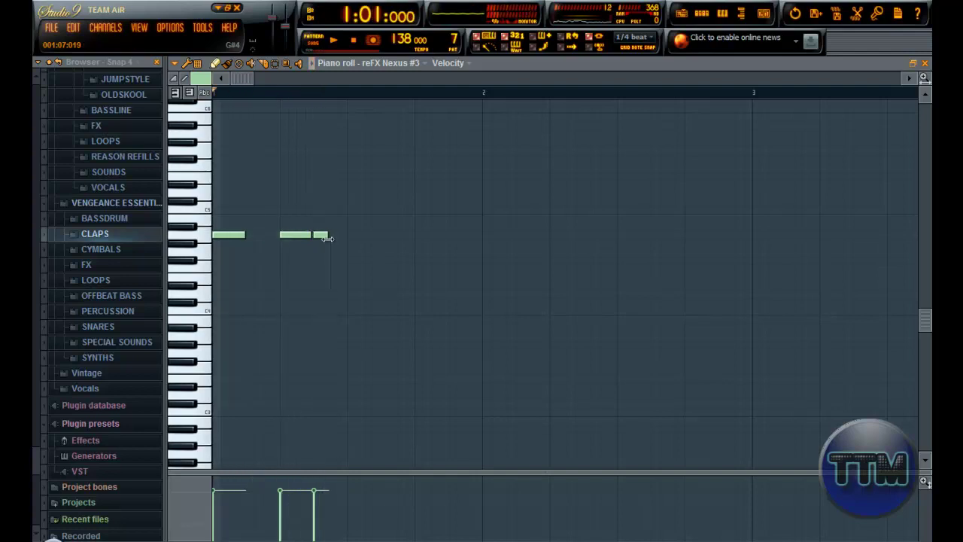
Add short A4 notes at steps 8 and 11 of bar 1 and play the pattern to check the rhythm
click(337, 235)
key(space)
key(space)
key(space)
key(space)
click(377, 235)
key(space)
key(space)
drag(381, 236, 388, 235)
key(space)
key(space)
Snap the four notes after the first to whole step lengths, extend the step 8 note to two steps, and play the pattern
drag(320, 207, 376, 255)
drag(424, 282, 305, 207)
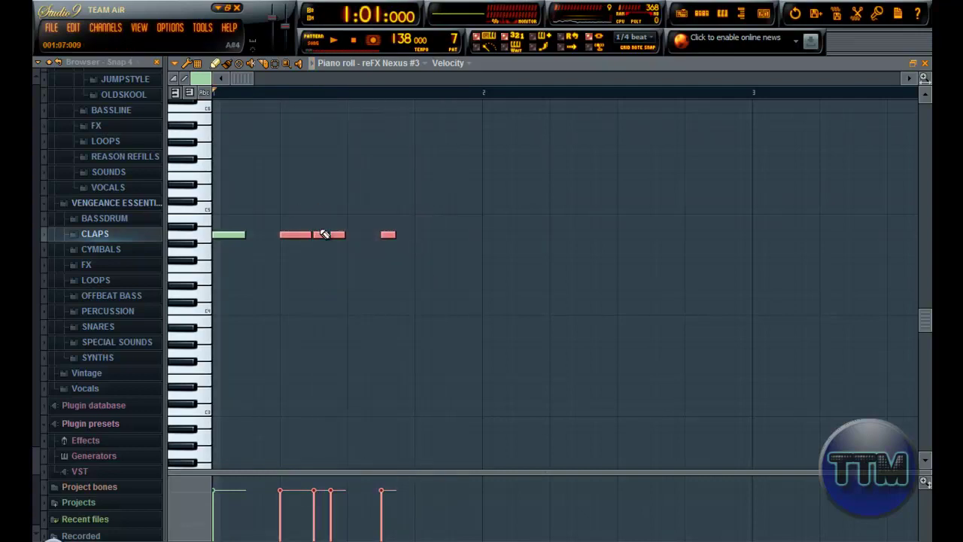
click(372, 211)
key(space)
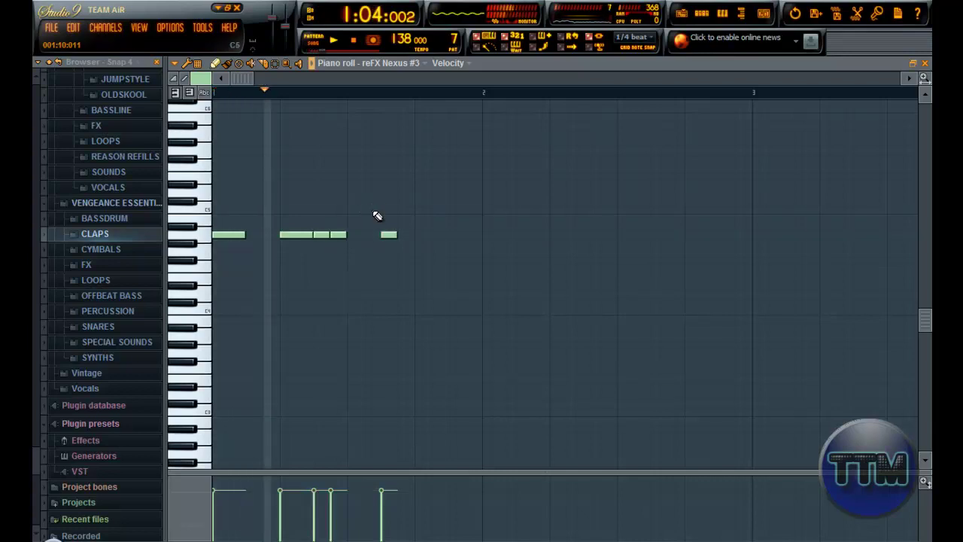
key(space)
key(space)
key(space)
key(space)
key(space)
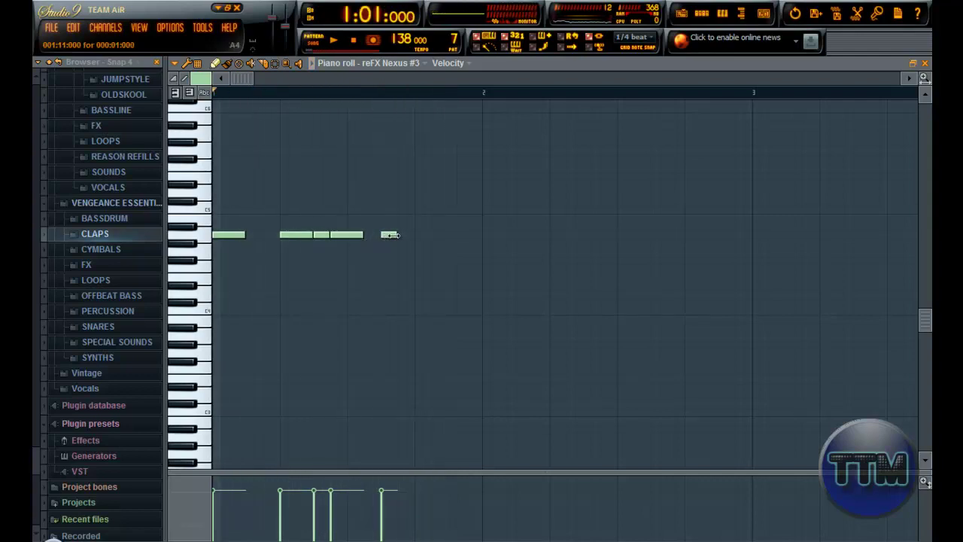
Lengthen the last A4 note to two steps and copy all five bar 1 notes into bar 2 at F4, playing the pattern
drag(455, 281, 203, 190)
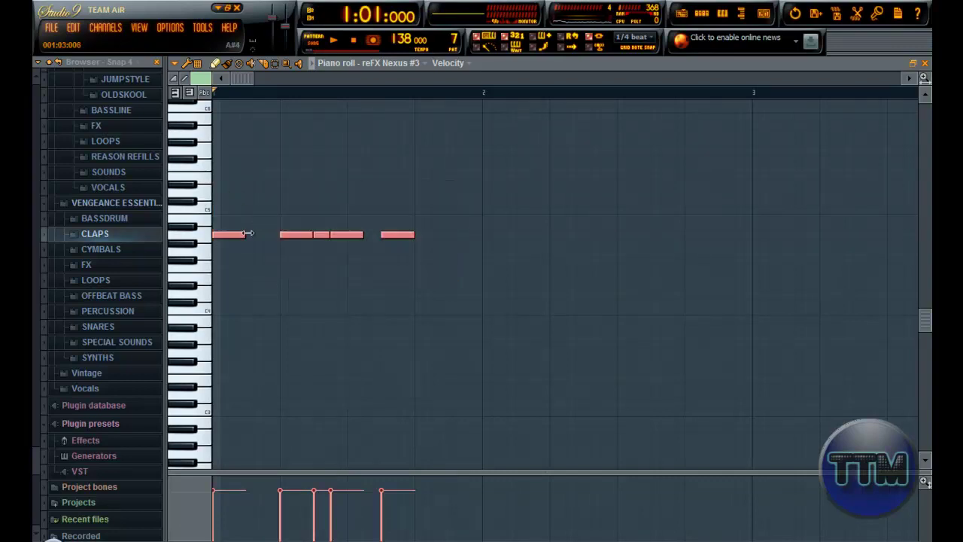
key(space)
drag(237, 238, 500, 268)
key(space)
key(space)
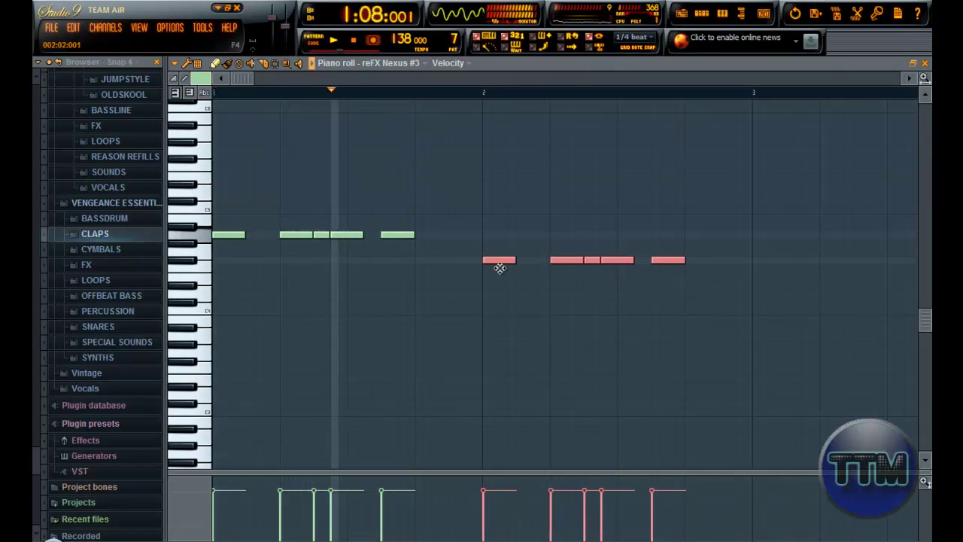
key(space)
drag(497, 268, 499, 277)
key(space)
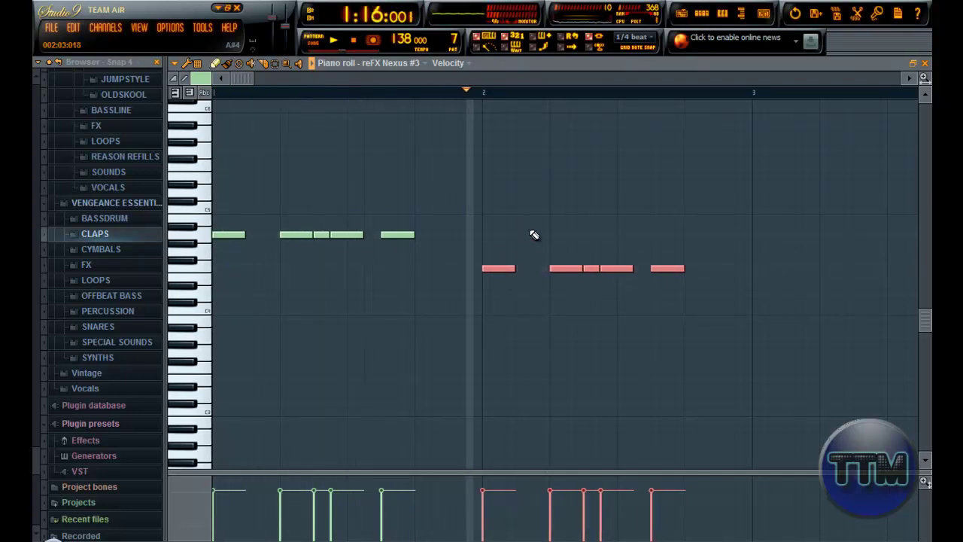
key(space)
Audition D4 and E4 at the end of bar 2, place a two-step E4 note at step 15, and play the pattern
click(721, 294)
right_click(729, 295)
click(720, 292)
right_click(732, 294)
click(716, 277)
right_click(722, 279)
click(720, 277)
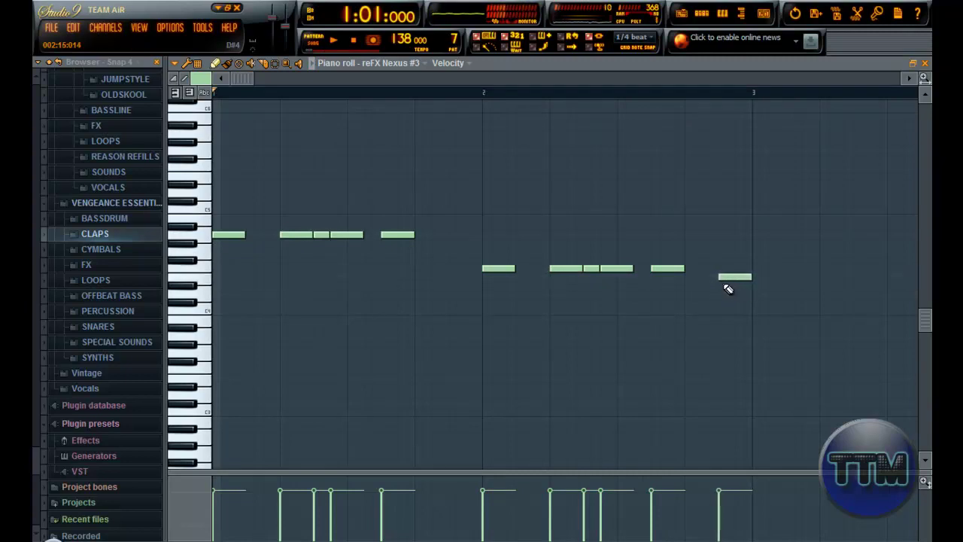
key(space)
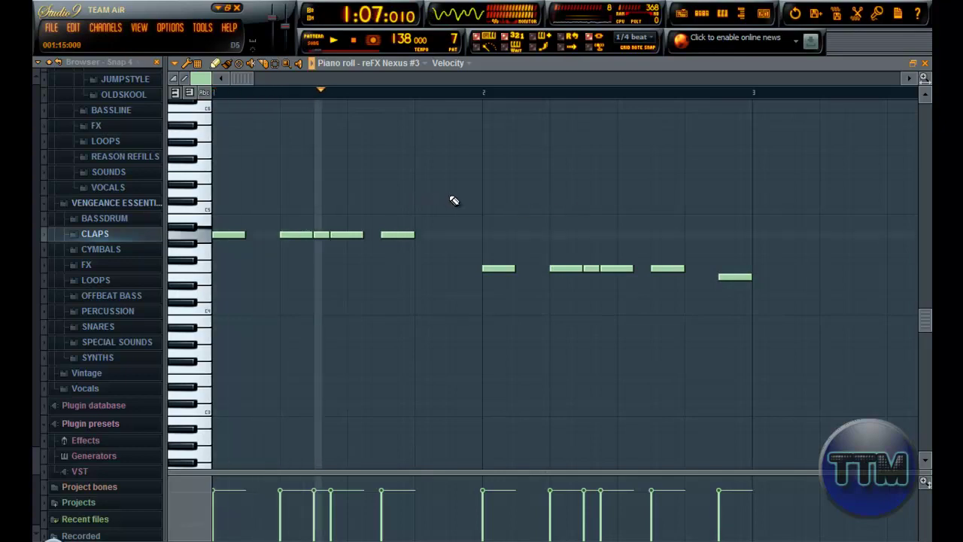
key(space)
Add a two-step A4 note at step 15 of bar 1 and play the pattern
click(459, 236)
drag(477, 236, 479, 236)
key(space)
key(space)
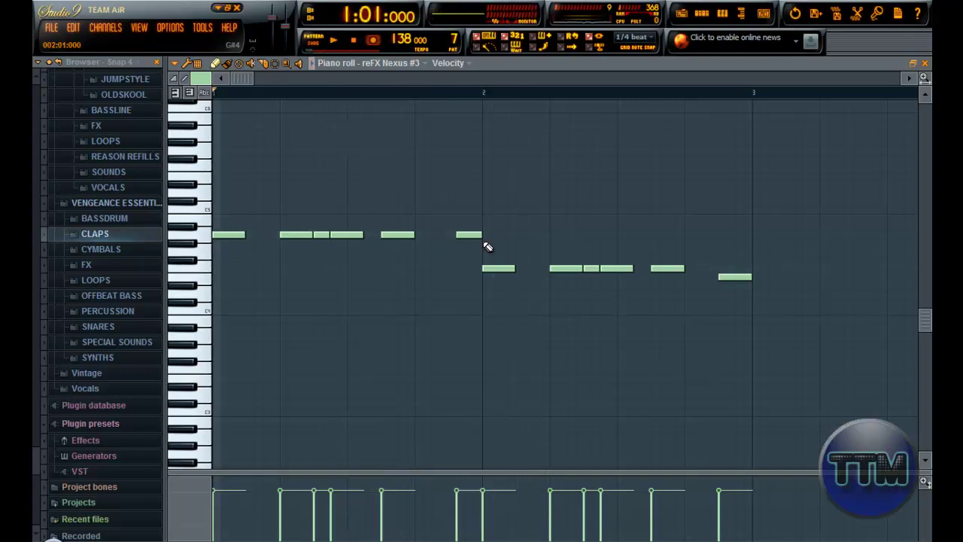
key(space)
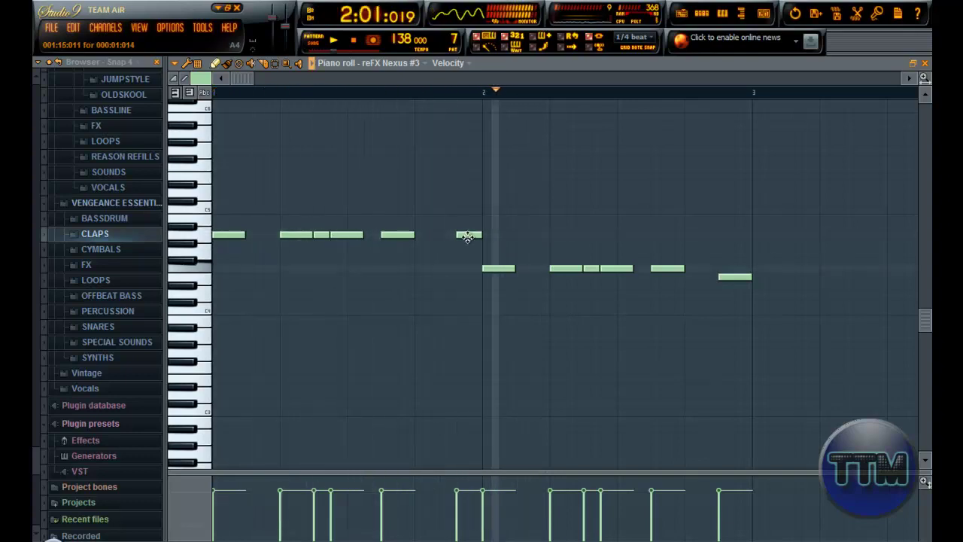
mouse_move(468, 237)
mouse_down()
mouse_move(459, 235)
mouse_move(482, 237)
mouse_up()
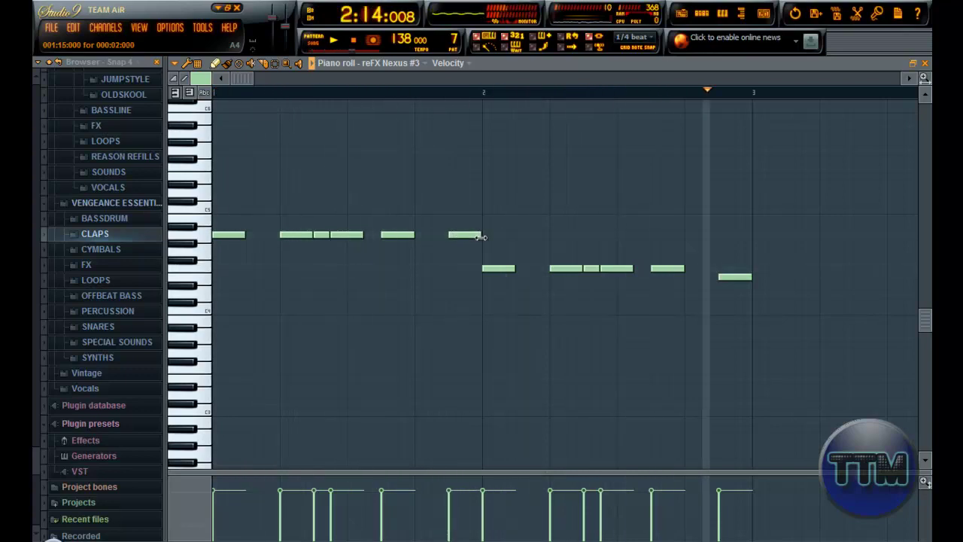
key(space)
Place a two-step C5 note at the start of bar 3 after listening to the pattern
drag(244, 80, 327, 91)
key(space)
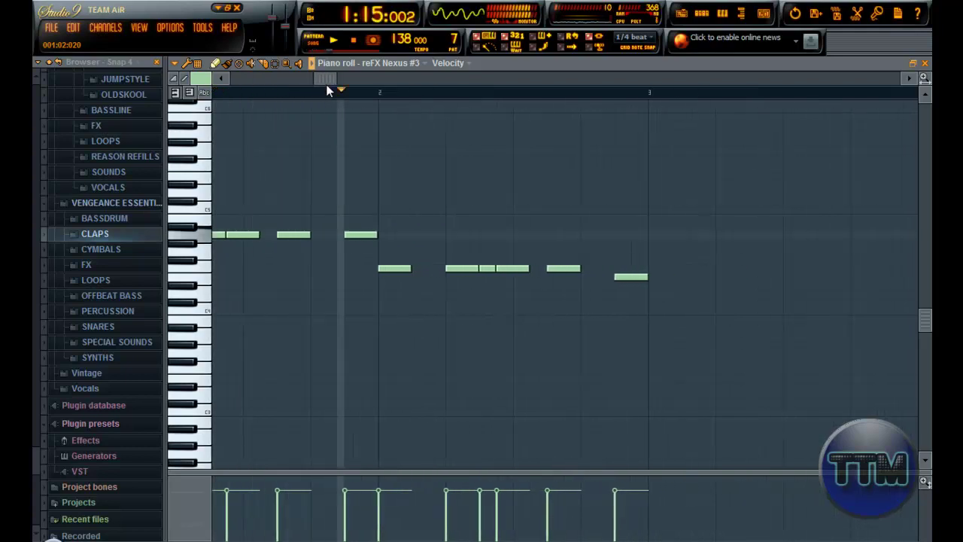
key(space)
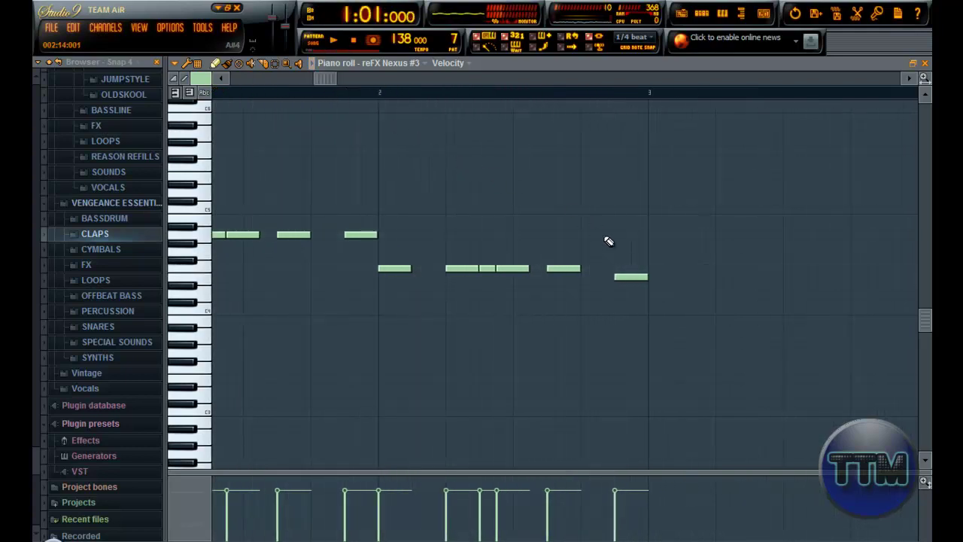
click(653, 210)
right_click(657, 211)
click(655, 210)
drag(660, 211, 659, 212)
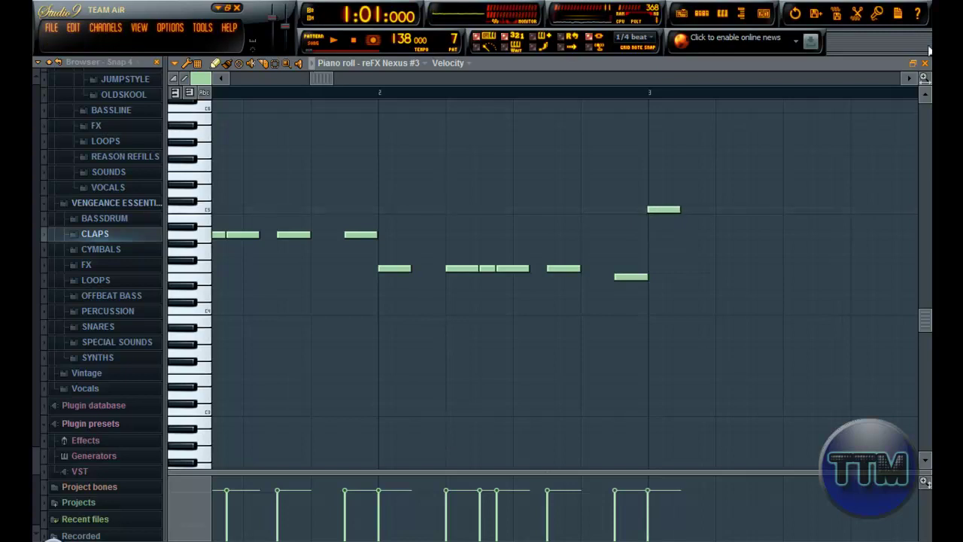
Restore the piano roll's size, bring the playlist forward, and clear the time selection over bars 5 to 12
click(914, 64)
click(610, 63)
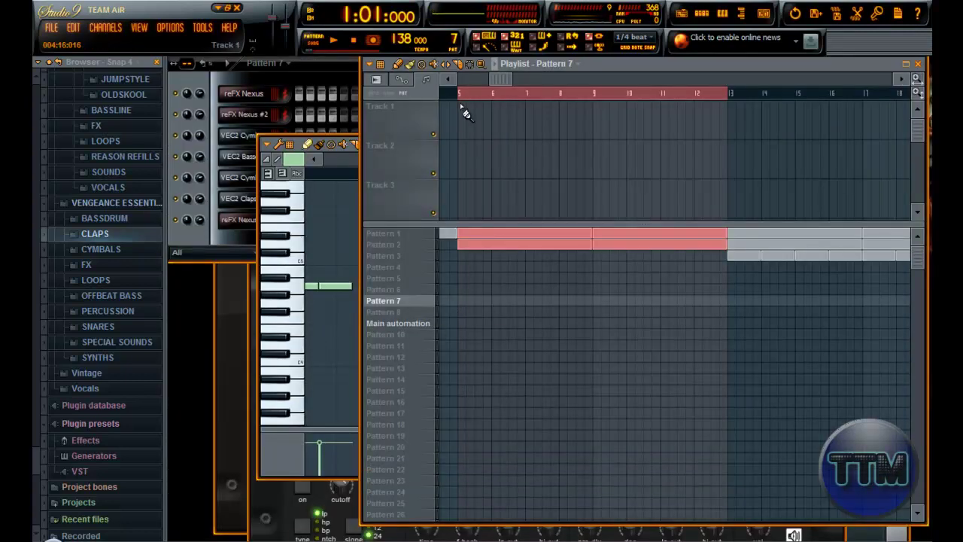
key(space)
key(space)
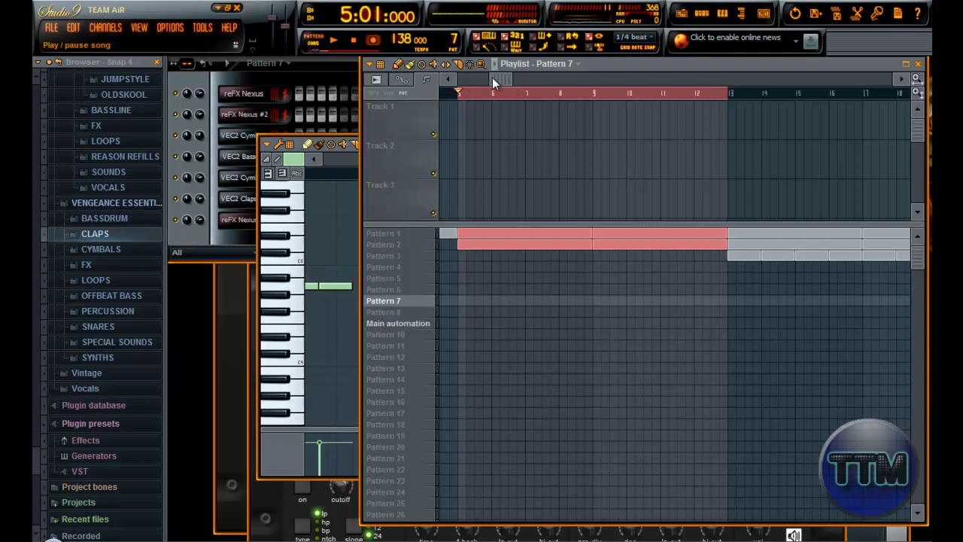
ctrl+right_click(509, 96)
scroll(499, 101, up, 4)
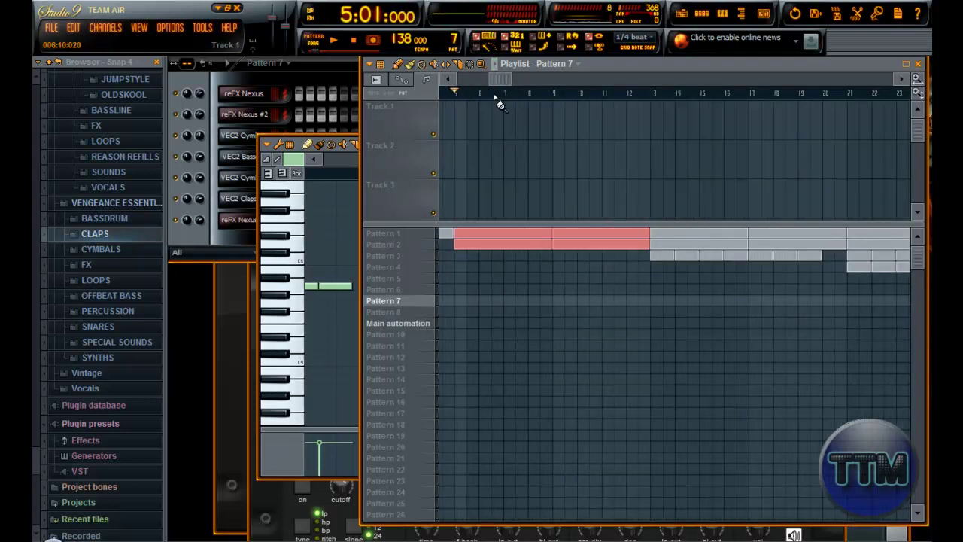
Place a Pattern 7 clip at bar 1 of the playlist and play the song from the start
click(445, 303)
right_click(444, 323)
scroll(443, 320, up, 1)
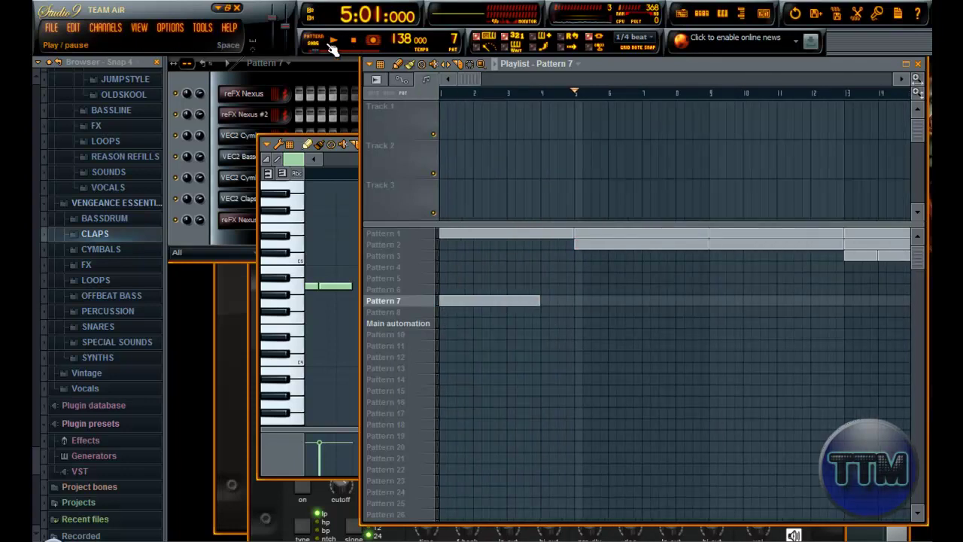
click(354, 42)
key(space)
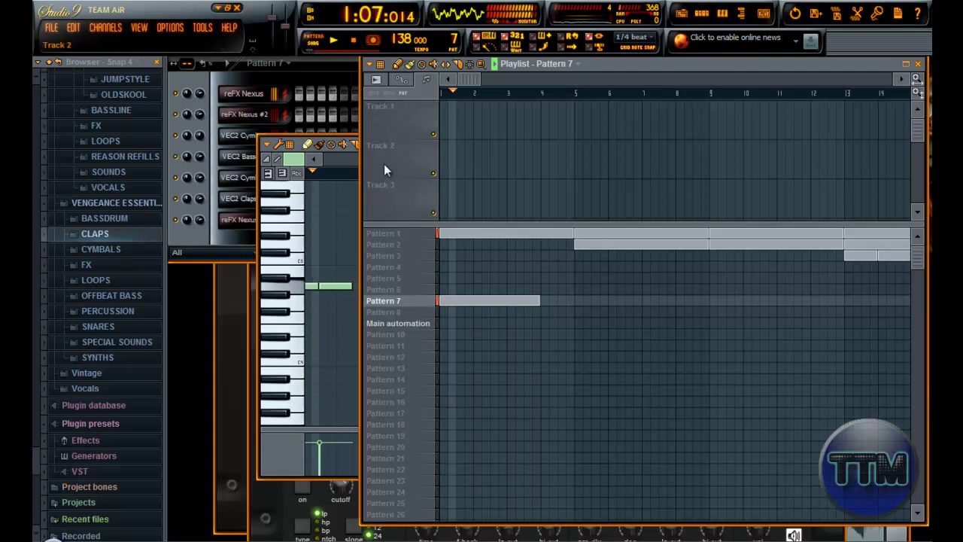
click(289, 449)
key(space)
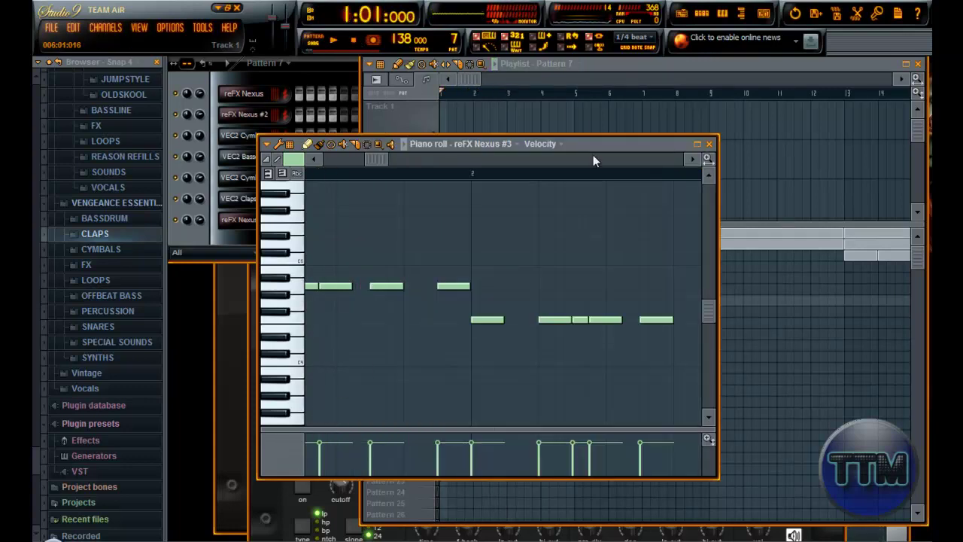
Mark bars 1 to 4 in the playlist as the playback range while the song plays
click(613, 66)
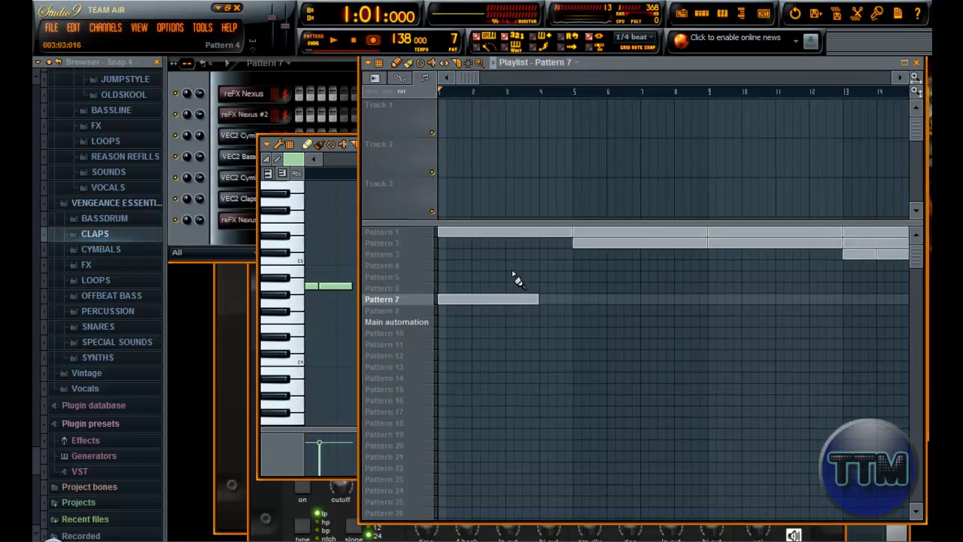
key(space)
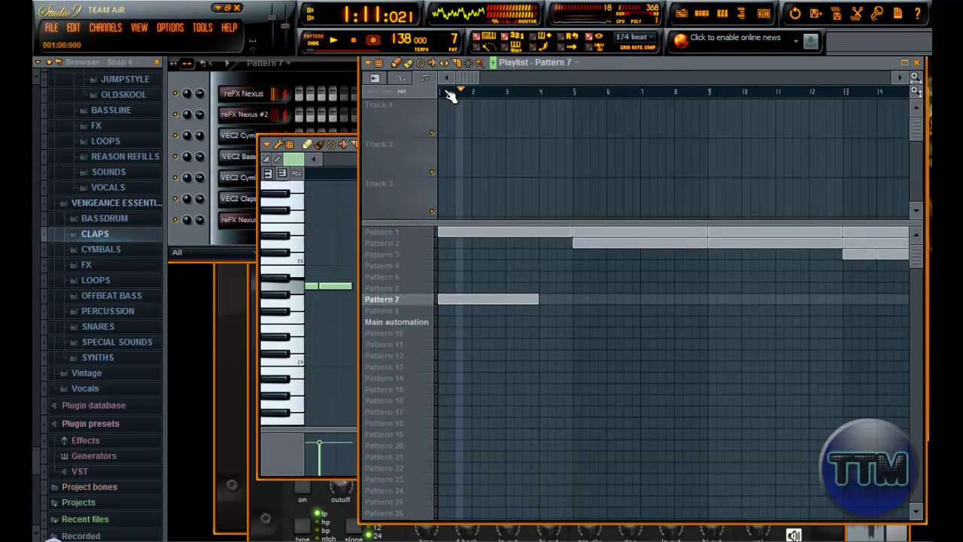
drag(438, 93, 569, 103)
key(space)
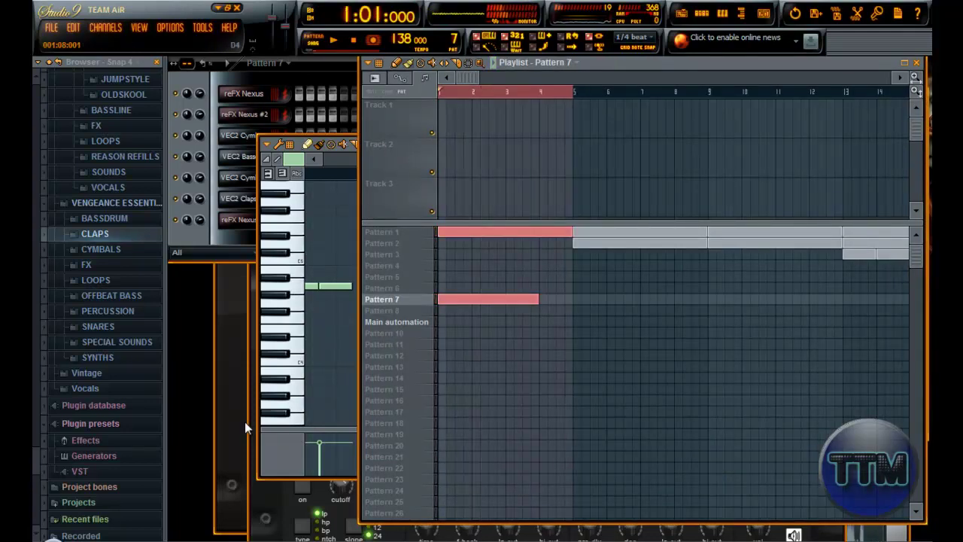
Bring up and maximize the reFX Nexus #3 piano roll, and listen to the bass line with the melody
click(288, 443)
key(space)
click(697, 144)
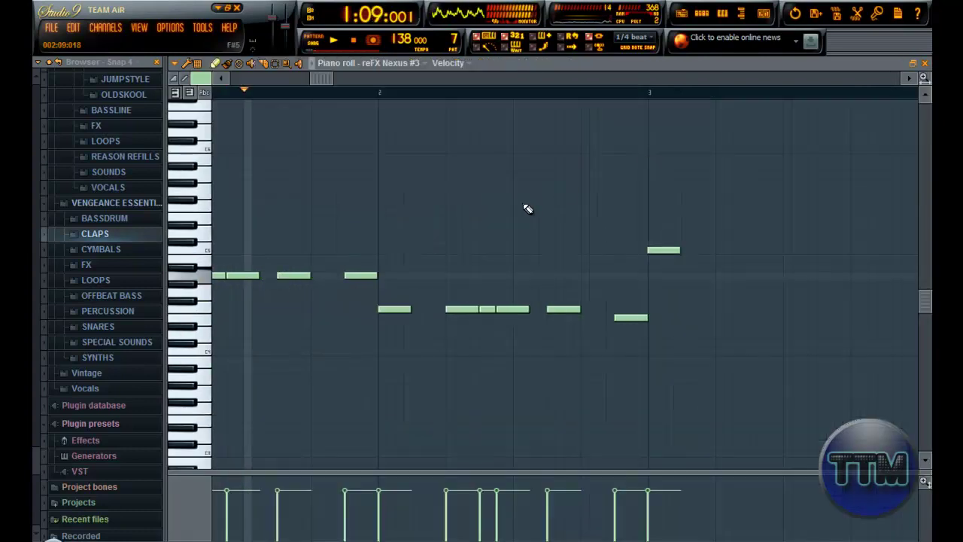
key(space)
Audition F#4 at the start of bar 2, try raising bar 2's notes two semitones to G4, and play the song
click(379, 299)
right_click(380, 299)
click(381, 299)
right_click(383, 299)
drag(381, 299, 670, 354)
drag(391, 309, 391, 292)
key(space)
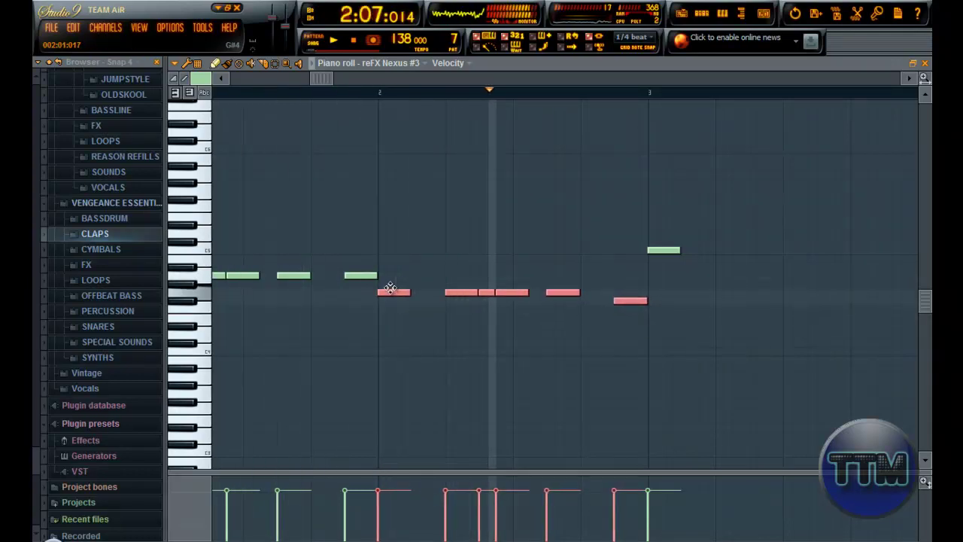
key(space)
key(space)
key(space)
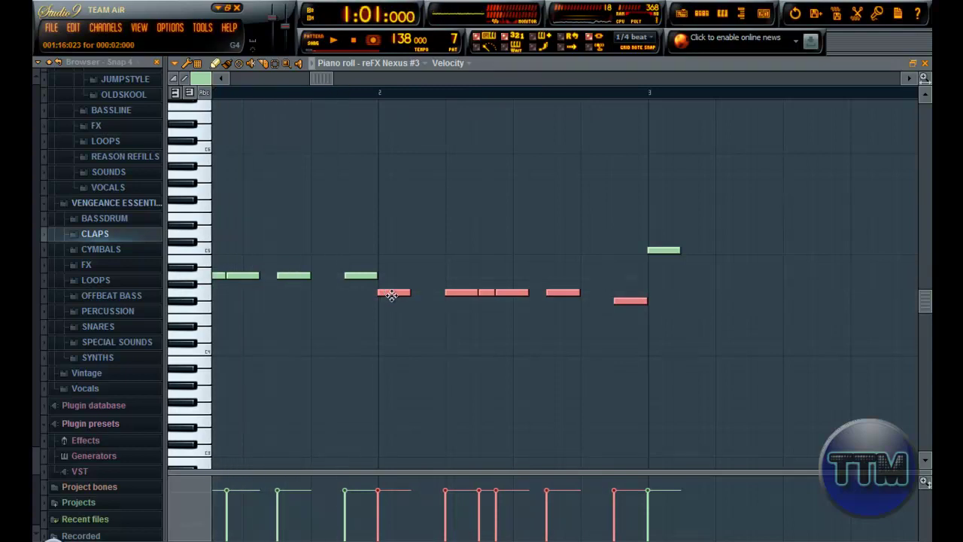
Move bar 2's phrase up to F5 with its closing note on E5, and play it against the melody
drag(391, 296, 641, 280)
click(360, 224)
right_click(367, 216)
drag(393, 226, 393, 204)
key(space)
key(space)
Replace the single notes at the start of bar 3 with a duplicate of bar 2's five F5 notes lowered to D5, and play
click(651, 233)
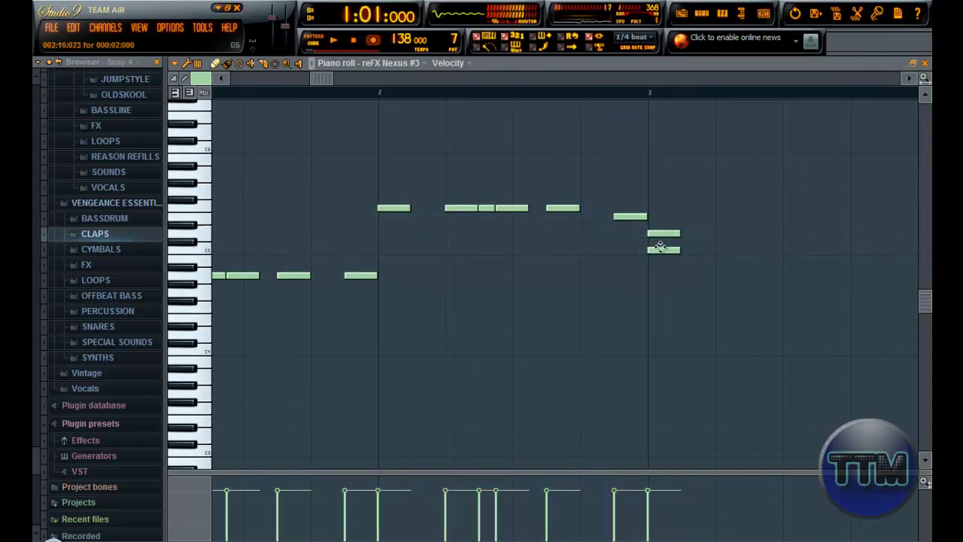
drag(641, 263, 457, 152)
drag(590, 263, 391, 174)
key(Delete)
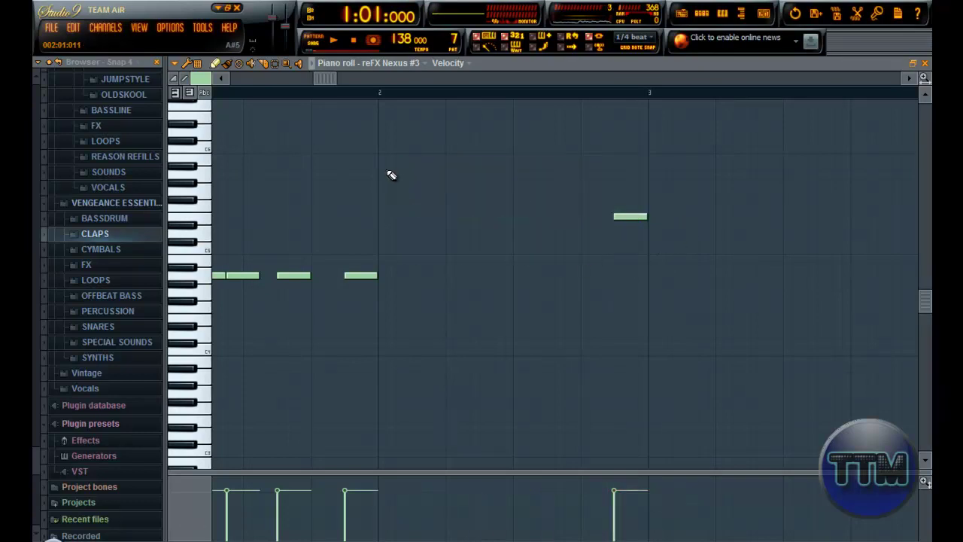
key(ctrl+z)
key(ctrl+b)
drag(661, 210, 663, 229)
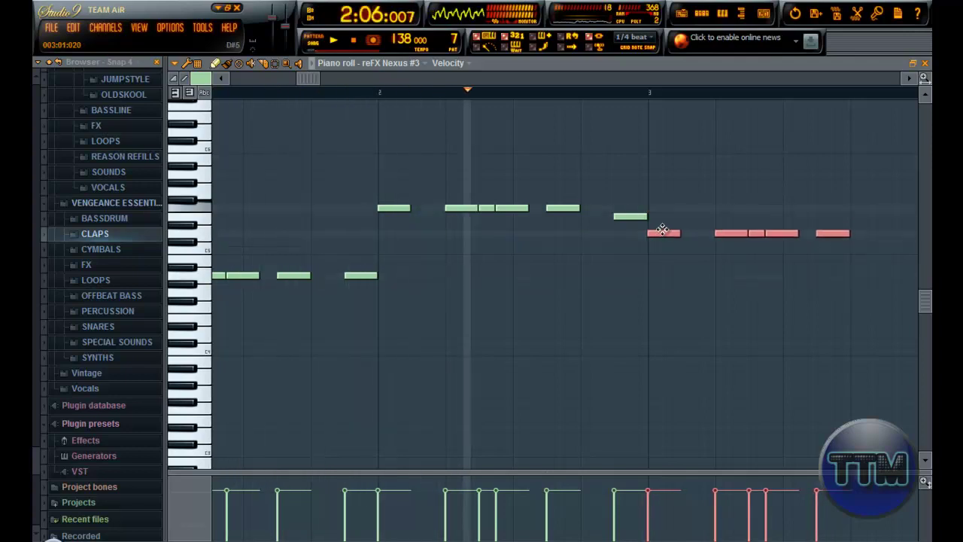
key(space)
Add a two-step D5 note at step 15 of bar 3 and audition C5 at the start of bar 4
drag(315, 79, 471, 92)
click(615, 233)
drag(629, 236, 635, 237)
click(654, 252)
right_click(659, 255)
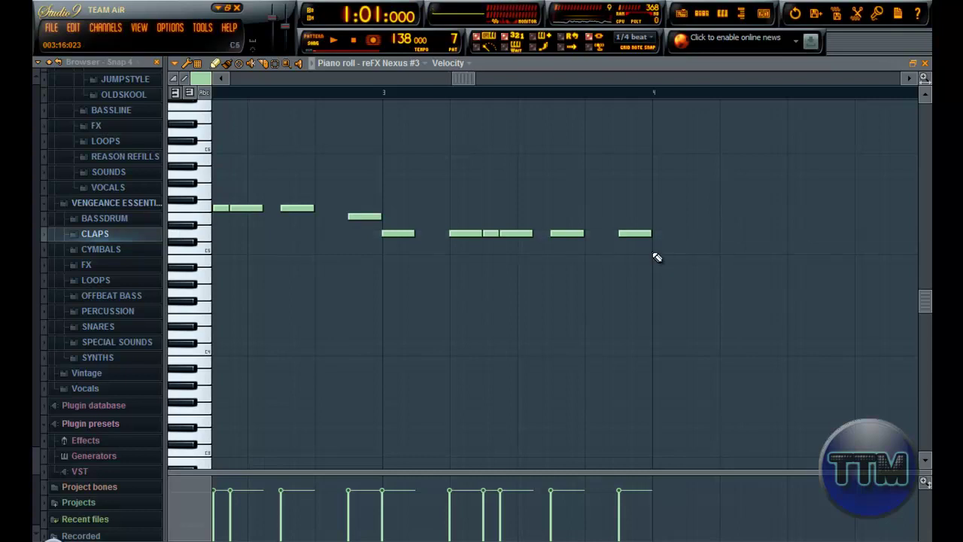
Paste the five-note phrase into bar 4 at C5, play it, and add a two-step E5 note at step 15
key(ctrl+v)
drag(657, 208, 659, 257)
drag(416, 81, 560, 174)
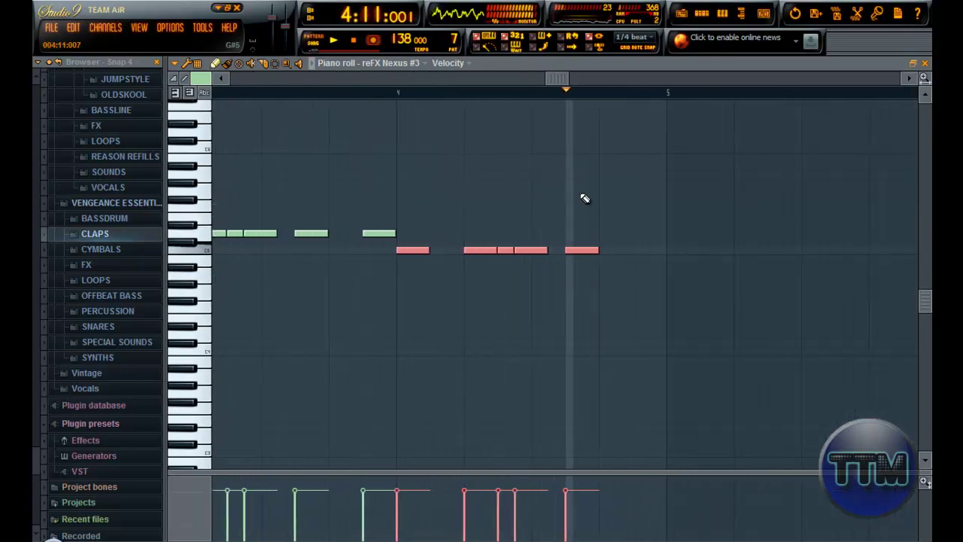
key(space)
drag(635, 245, 647, 216)
right_click(639, 234)
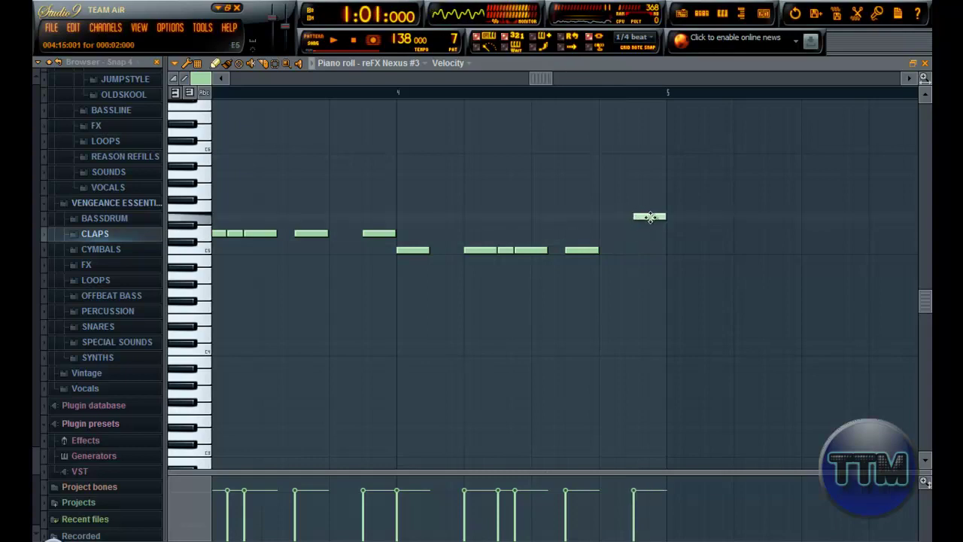
Switch to Pattern 1 in the playlist, play it, and open its reFX Nexus notes in the piano roll
click(916, 63)
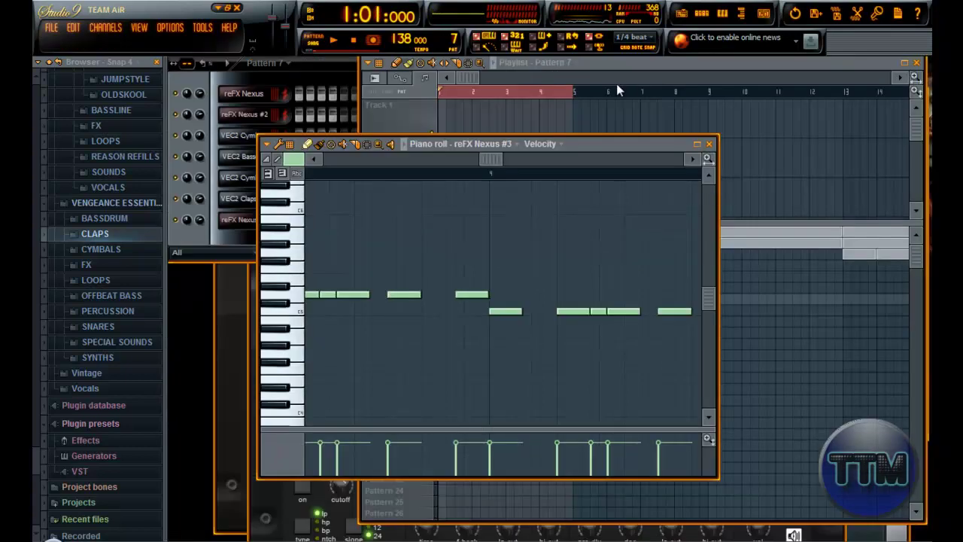
click(623, 64)
ctrl+right_click(494, 96)
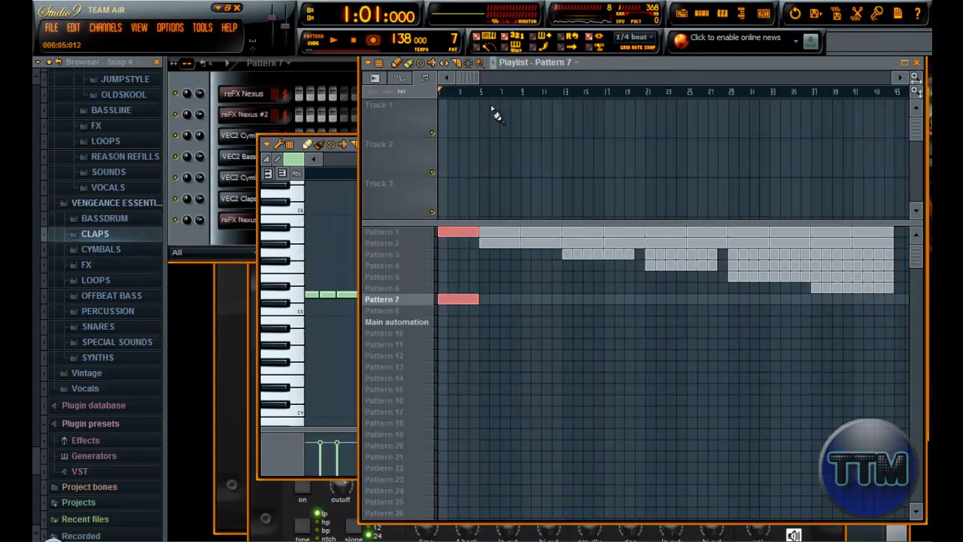
key(Page_Up)
key(Page_Up)
key(Page_Up)
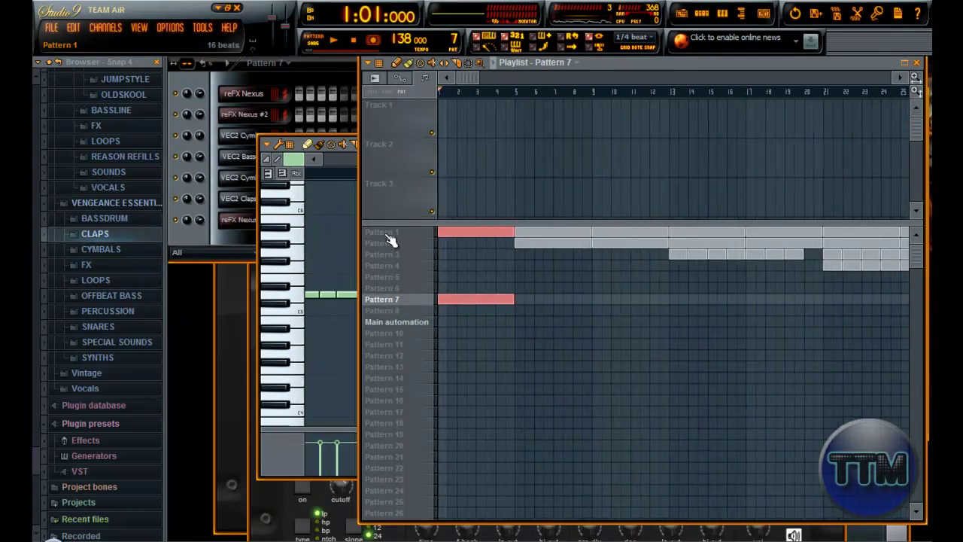
click(383, 232)
click(276, 71)
key(space)
click(350, 97)
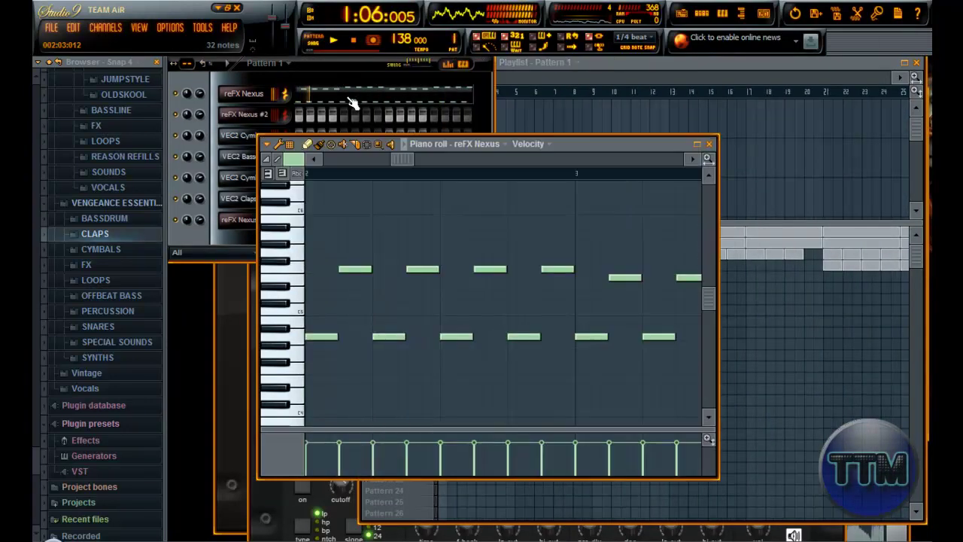
key(Escape)
click(344, 97)
key(space)
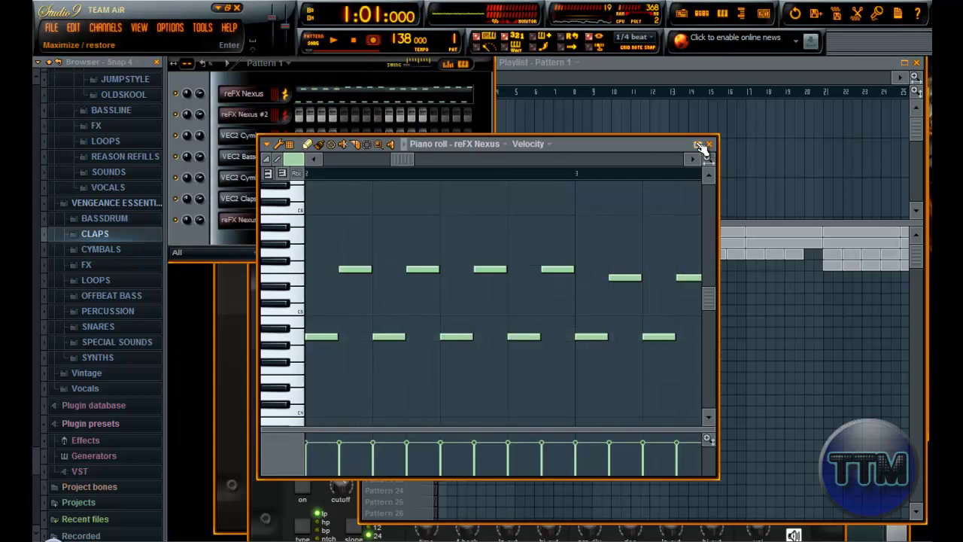
Delete all the reFX Nexus notes in Pattern 1
click(698, 144)
drag(372, 76, 164, 155)
click(314, 38)
key(space)
scroll(517, 282, down, 3)
drag(623, 379, 112, 218)
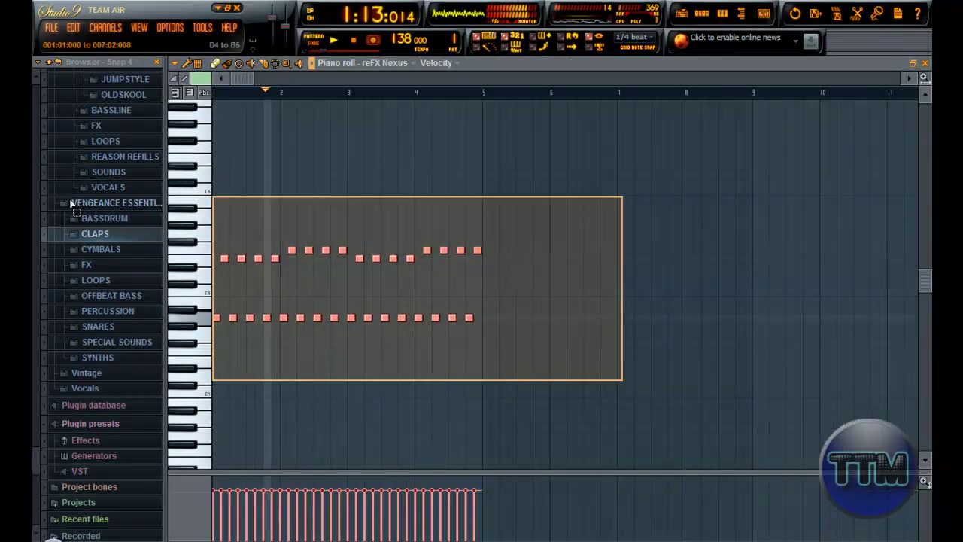
key(Delete)
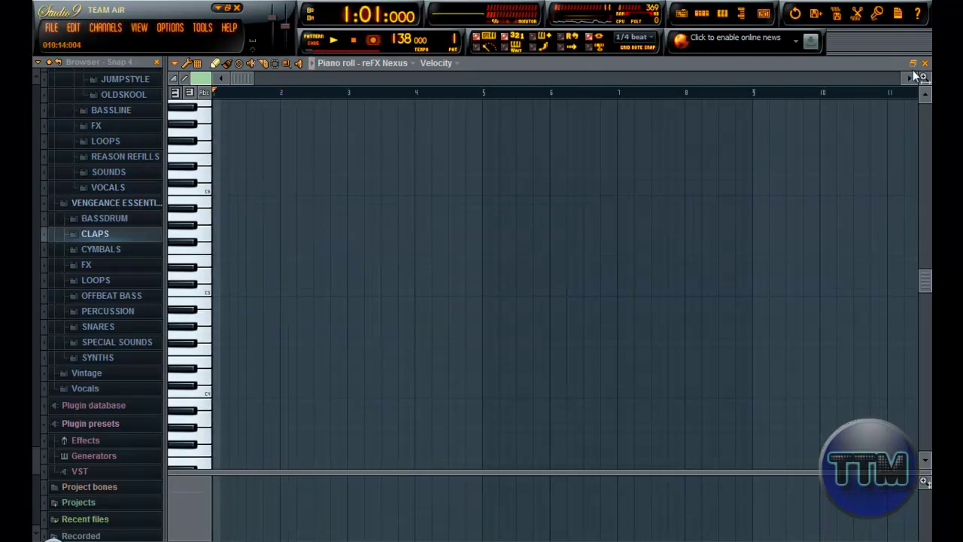
Return to Pattern 7 in the playlist and open the reFX Nexus #3 notes in the piano roll
click(913, 63)
click(600, 65)
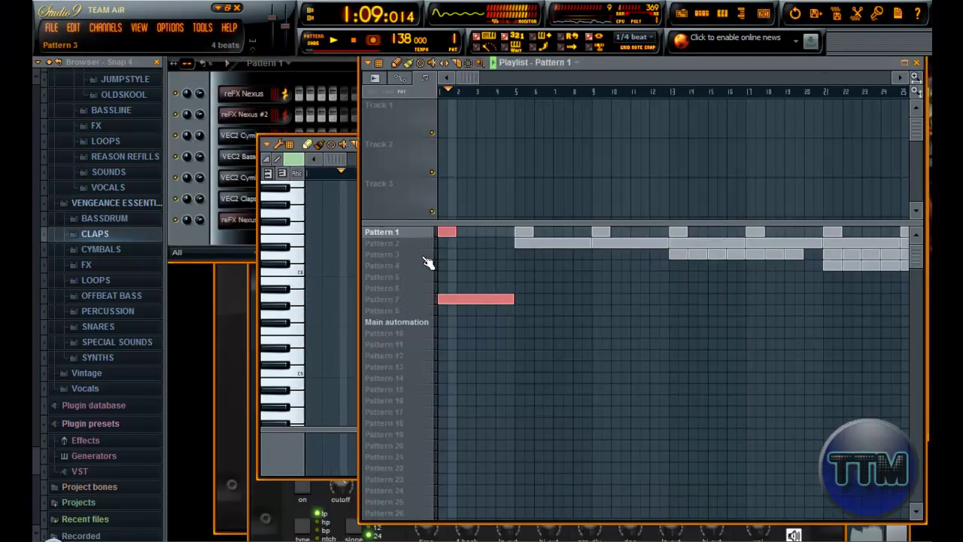
scroll(429, 260, up, 2)
click(407, 300)
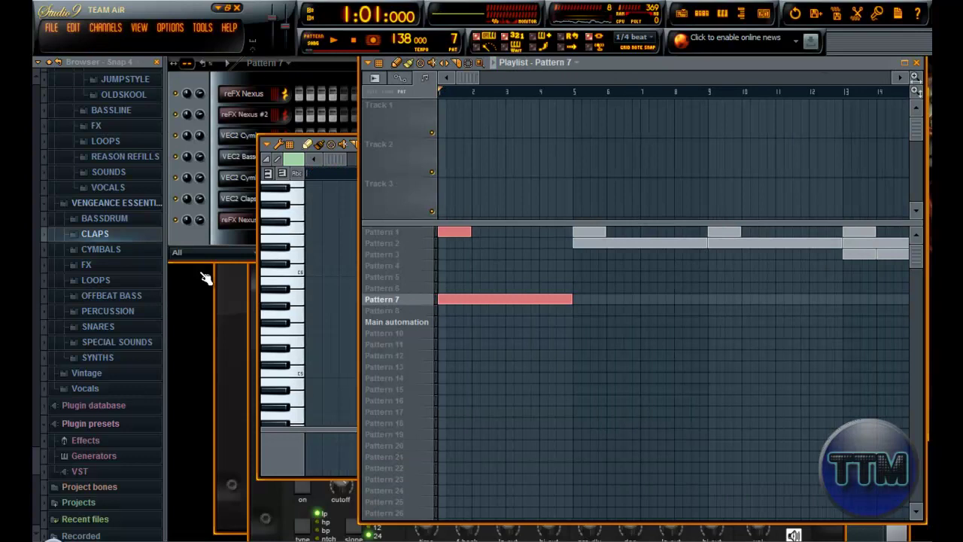
click(196, 235)
click(341, 230)
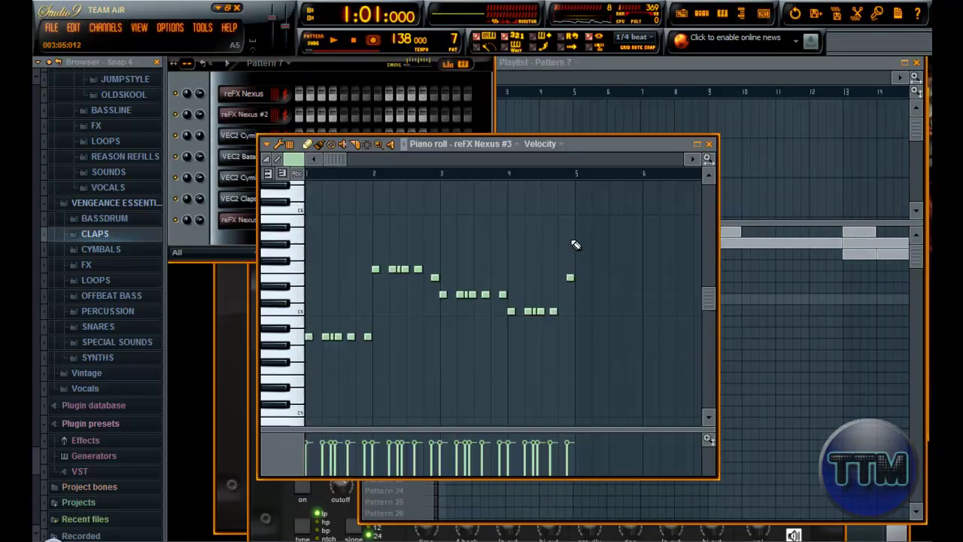
Lower bar 2's phrase one octave to F4 while the pattern plays, and put its closing note on F4 too
click(704, 144)
scroll(300, 209, up, 3)
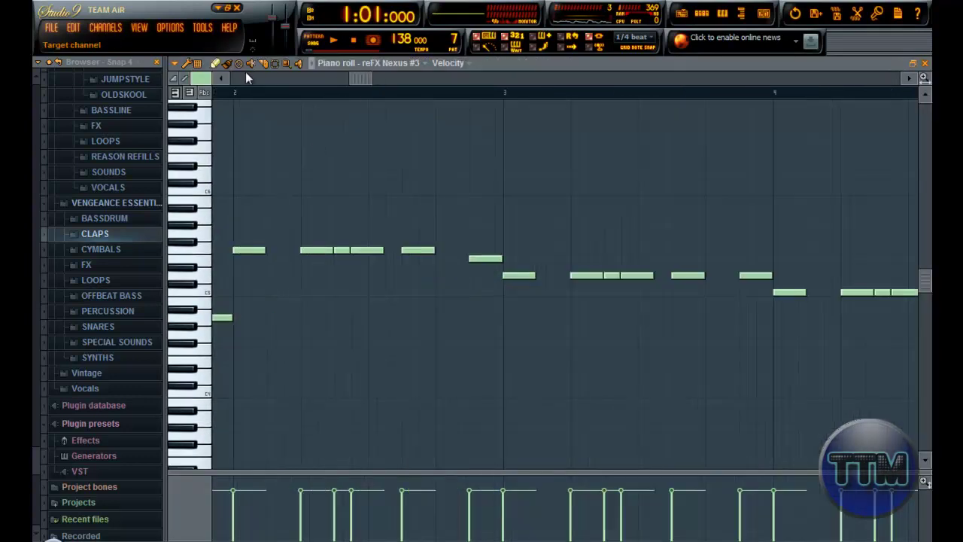
drag(359, 82, 417, 118)
scroll(789, 420, down, 3)
drag(745, 414, 363, 224)
drag(269, 205, 340, 280)
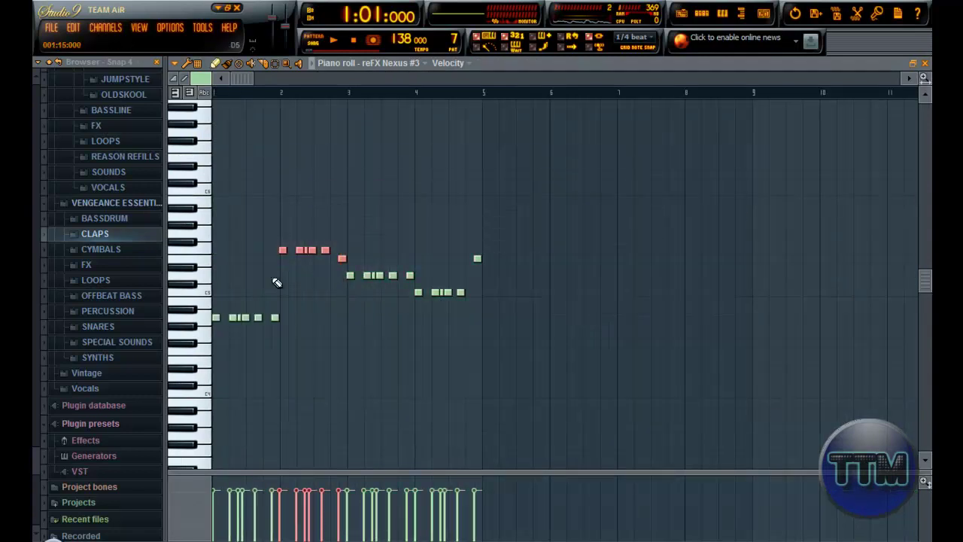
scroll(322, 154, up, 4)
key(space)
drag(312, 249, 312, 351)
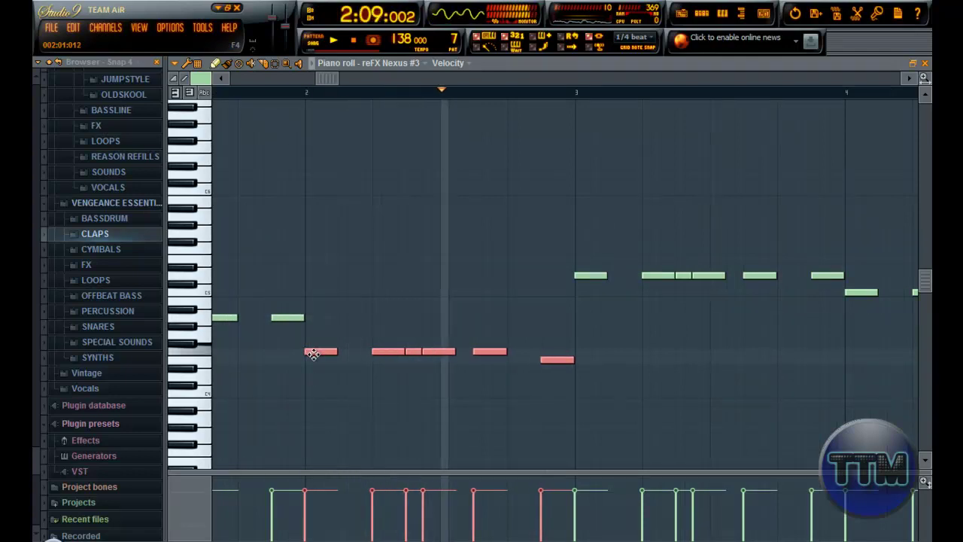
key(space)
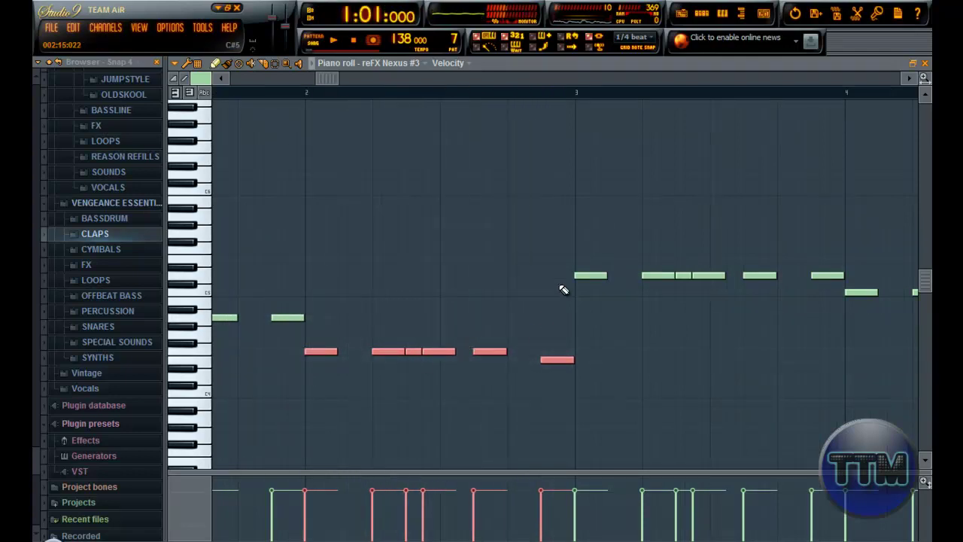
click(551, 374)
drag(546, 360, 545, 351)
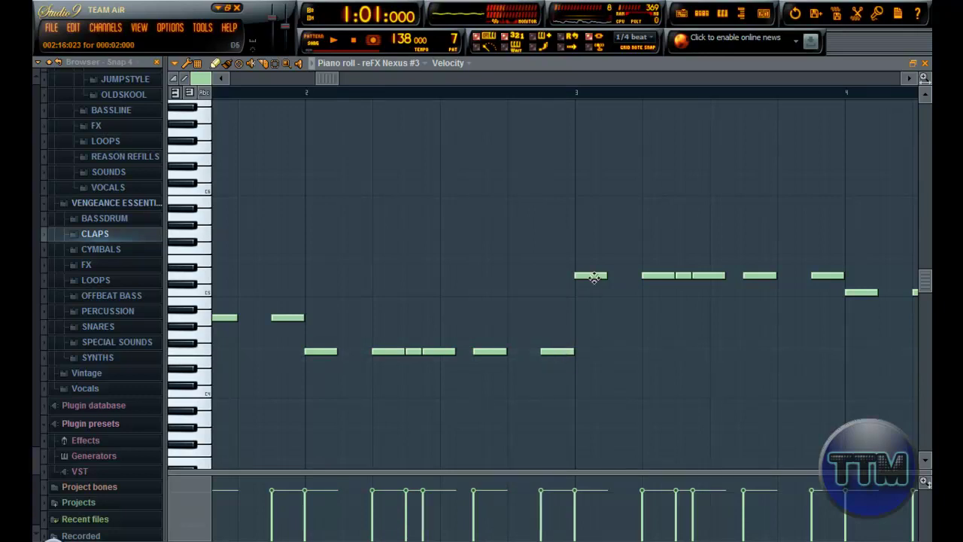
Lower all of bar 3's notes from D5 to C5 and play the pattern
click(576, 301)
drag(576, 301, 574, 293)
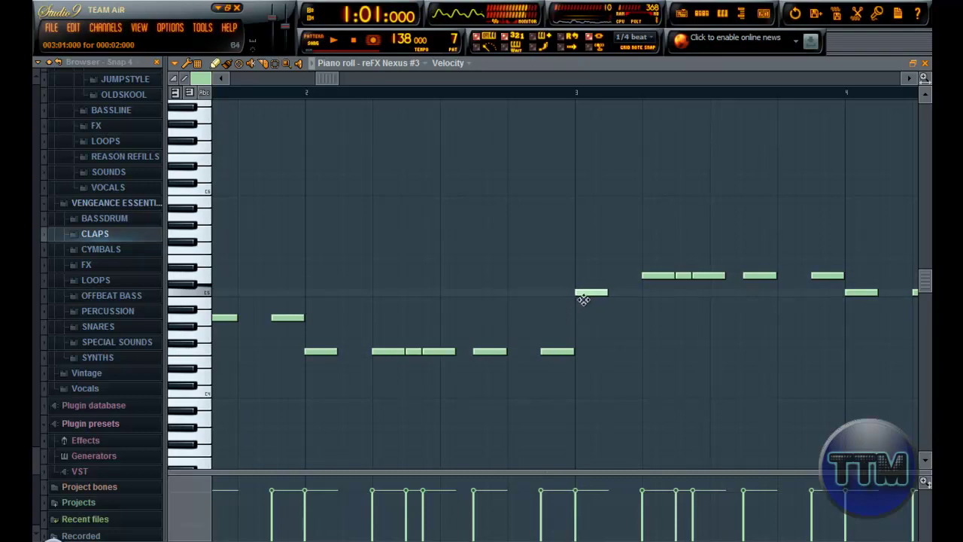
click(200, 64)
click(218, 92)
drag(639, 204, 831, 379)
drag(662, 277, 660, 300)
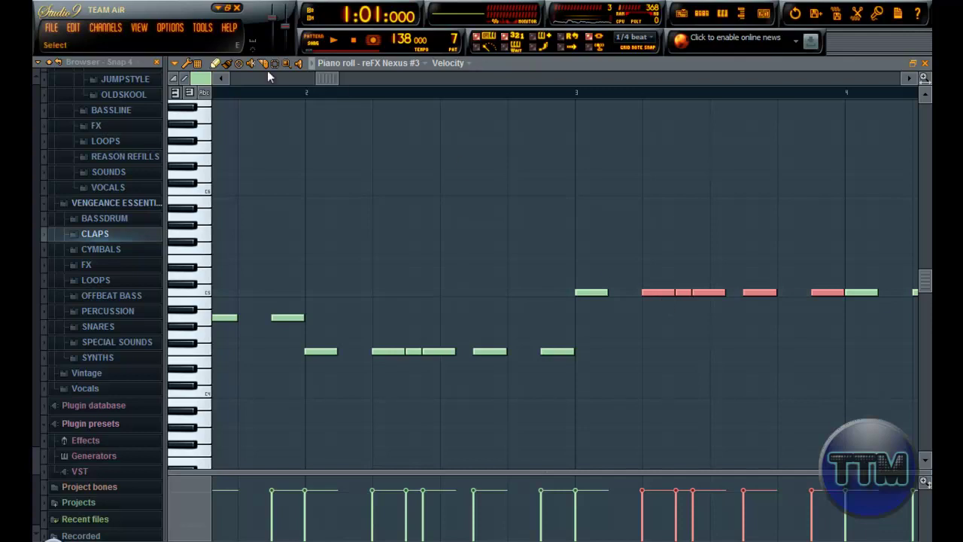
key(space)
drag(327, 77, 328, 100)
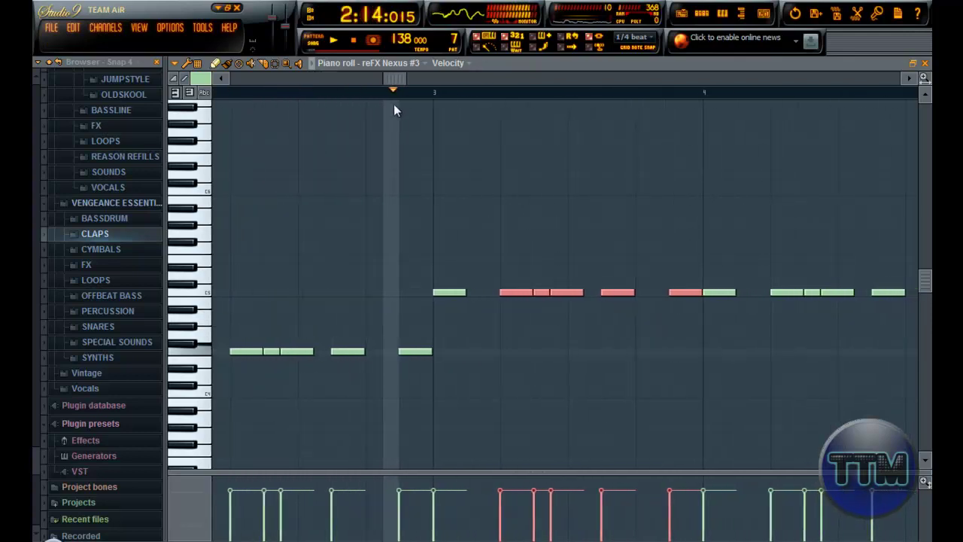
key(space)
Lower bar 4's phrase one semitone to B4, play the pattern, and put its closing note back on E5
click(498, 308)
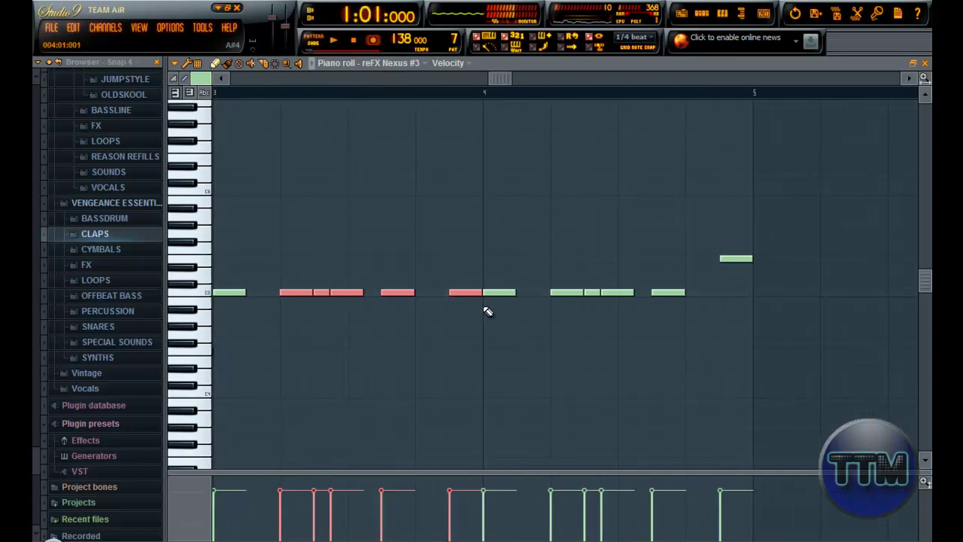
right_click(498, 308)
drag(496, 241, 795, 407)
drag(503, 294, 498, 305)
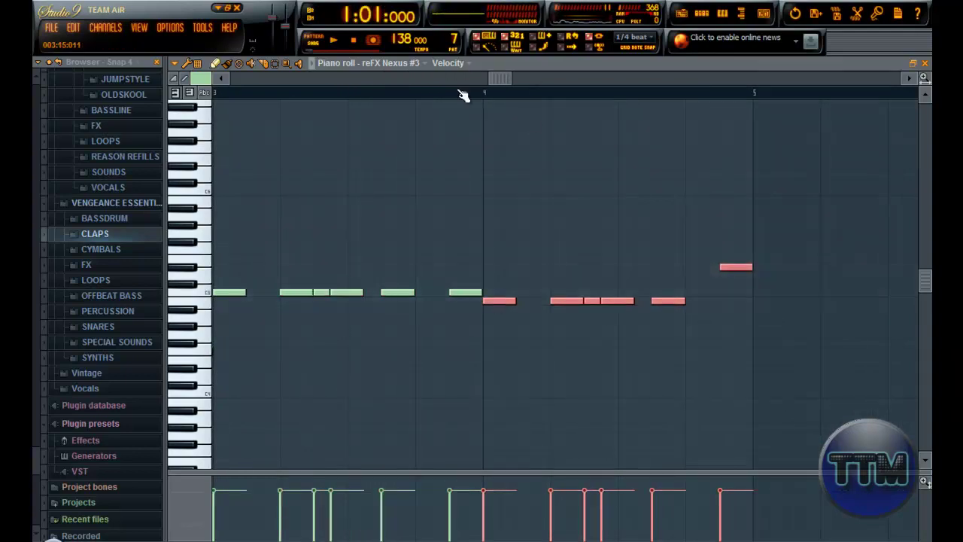
key(space)
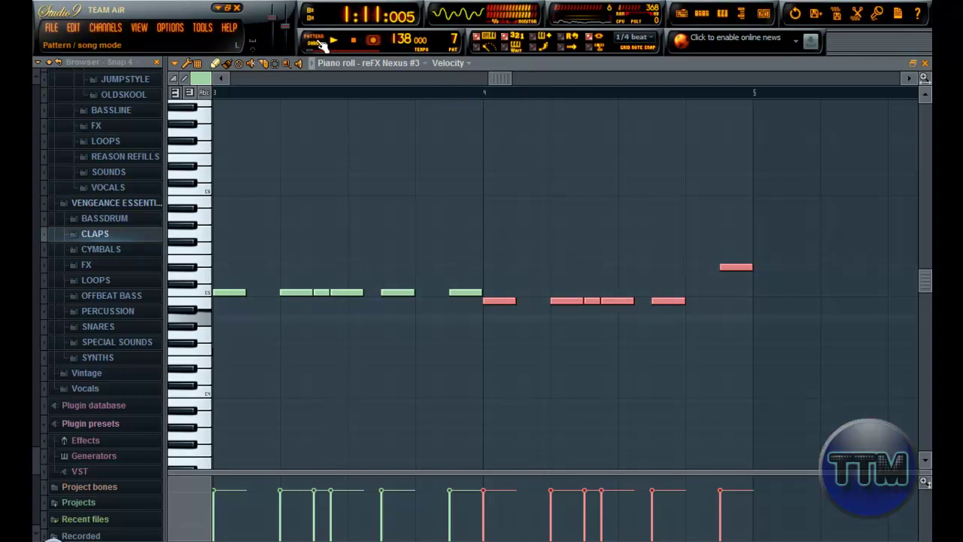
click(456, 88)
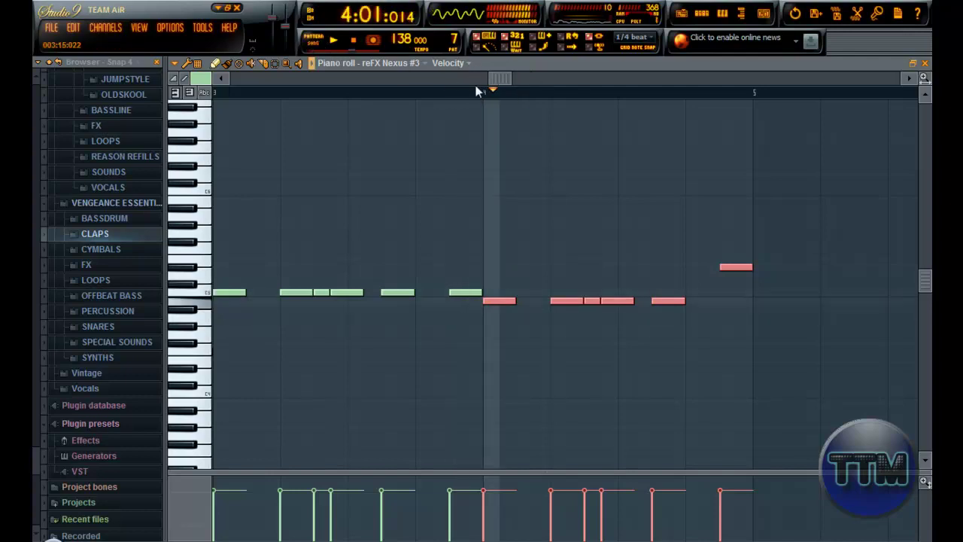
key(space)
click(723, 258)
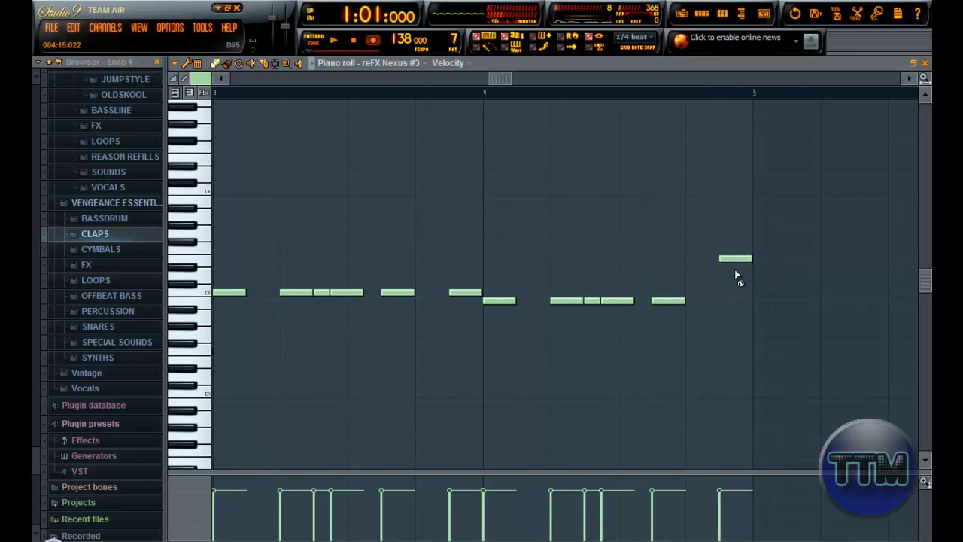
Play the song from the playlist, add a Pattern 2 clip at bar 1, and set bars 1 to 4 as the loop range
click(914, 64)
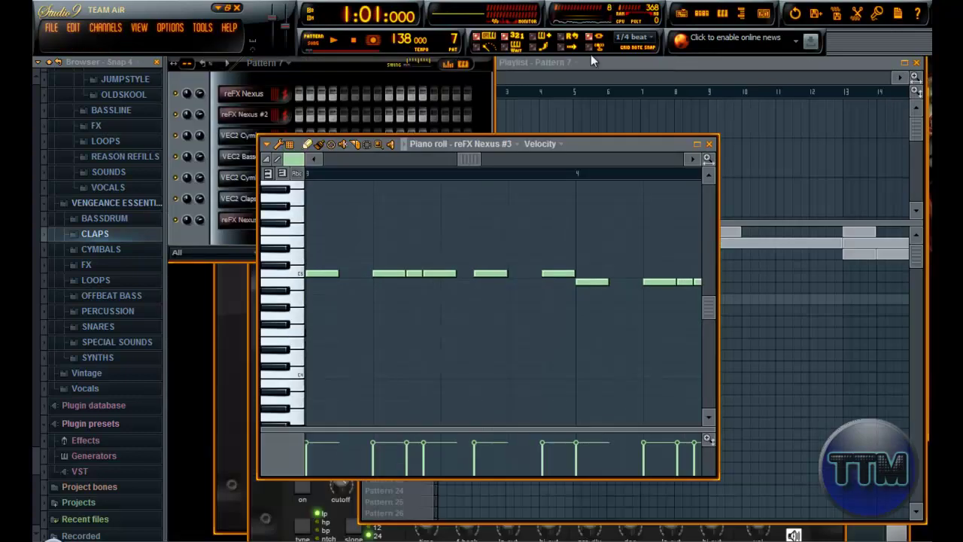
click(382, 82)
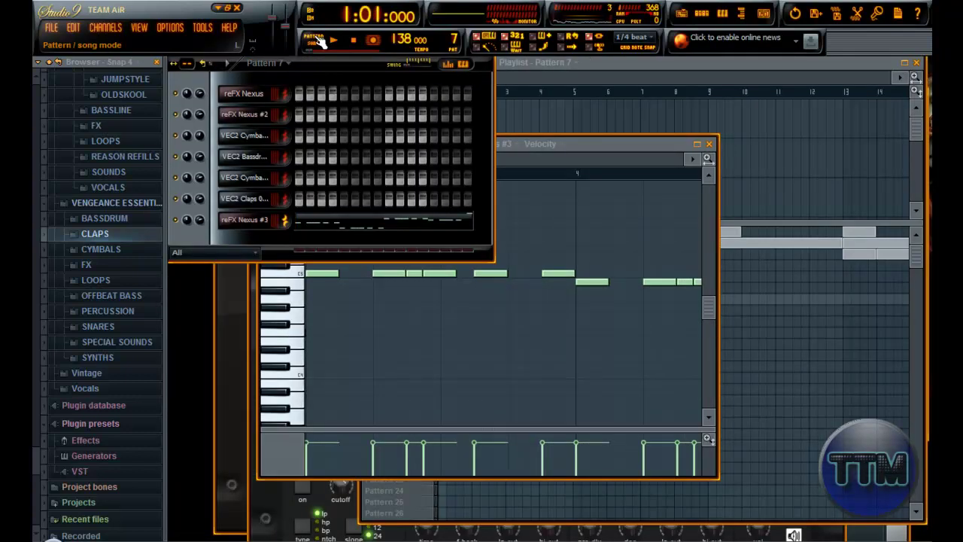
click(696, 60)
key(space)
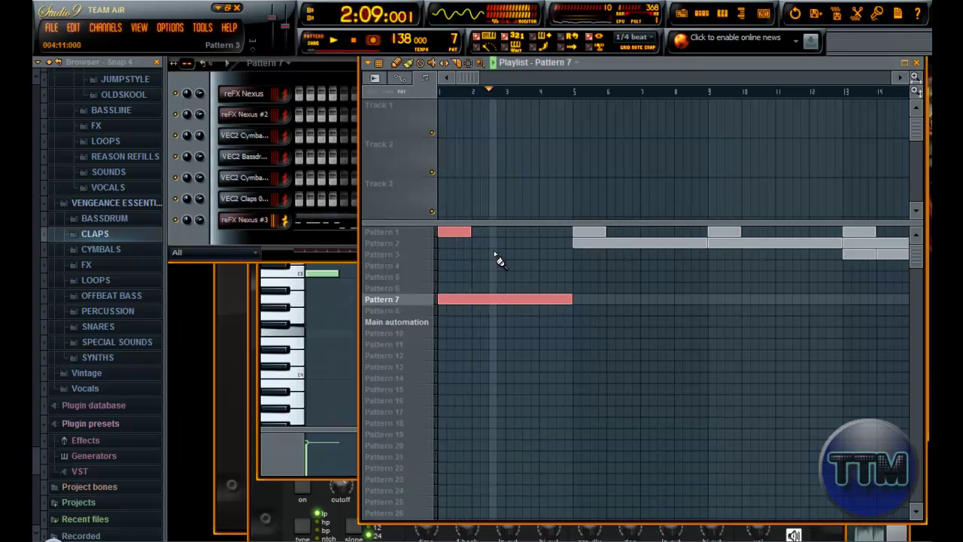
click(439, 243)
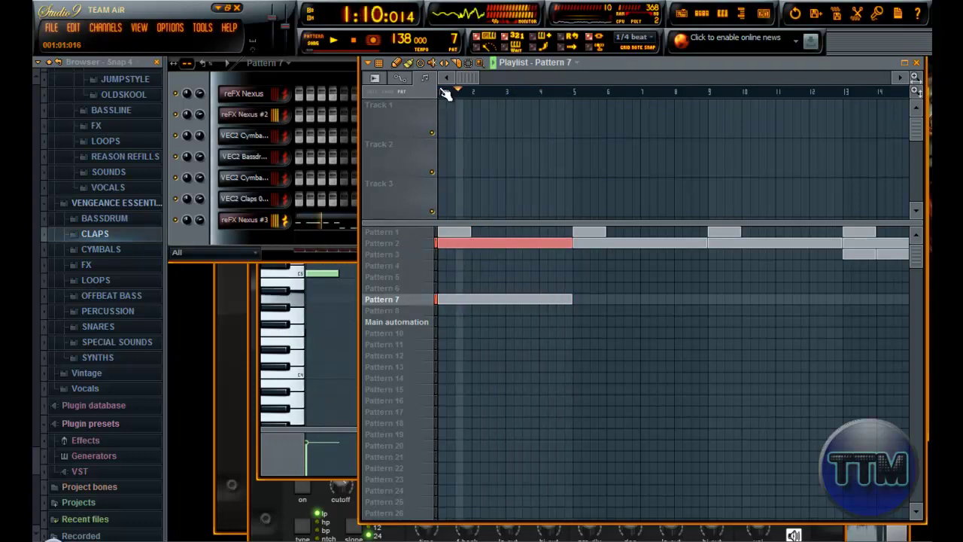
drag(441, 94, 569, 107)
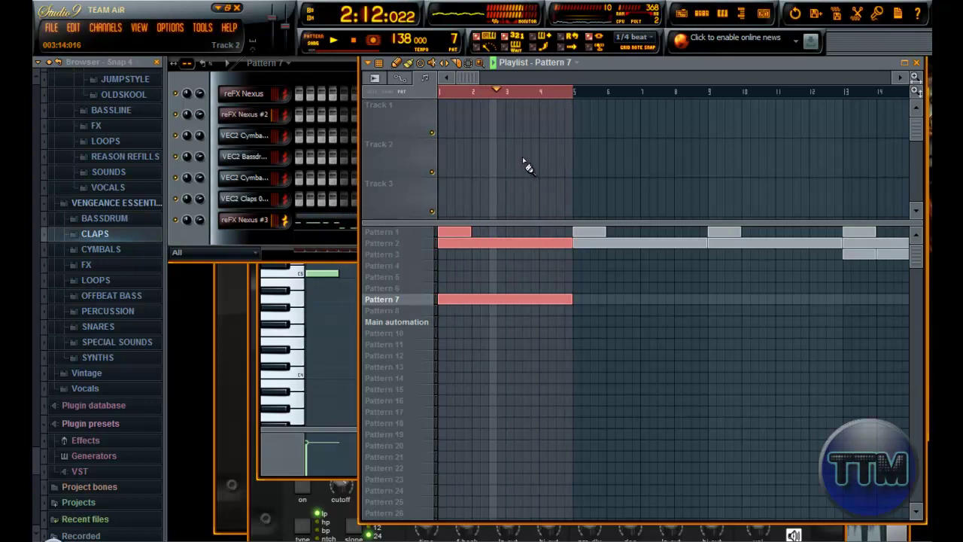
Open Pattern 2's reFX Nexus #2 notes in the enlarged piano roll and play the melody
click(384, 245)
key(space)
click(318, 118)
key(space)
click(697, 145)
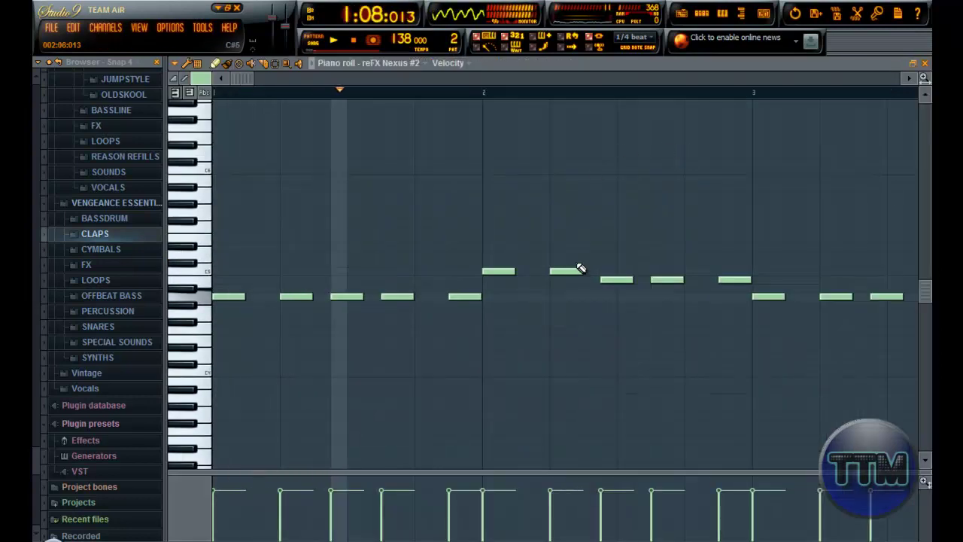
key(space)
scroll(572, 320, down, 2)
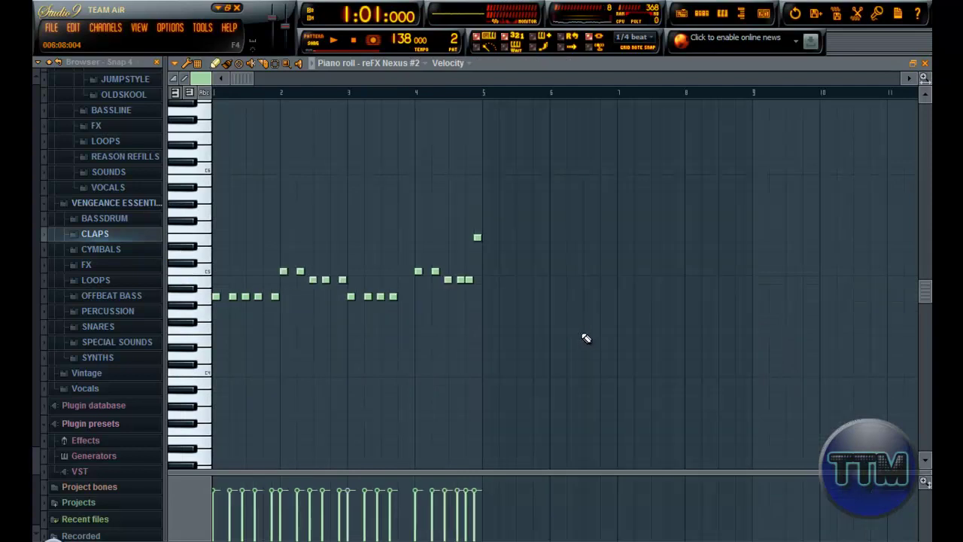
key(space)
scroll(273, 333, up, 2)
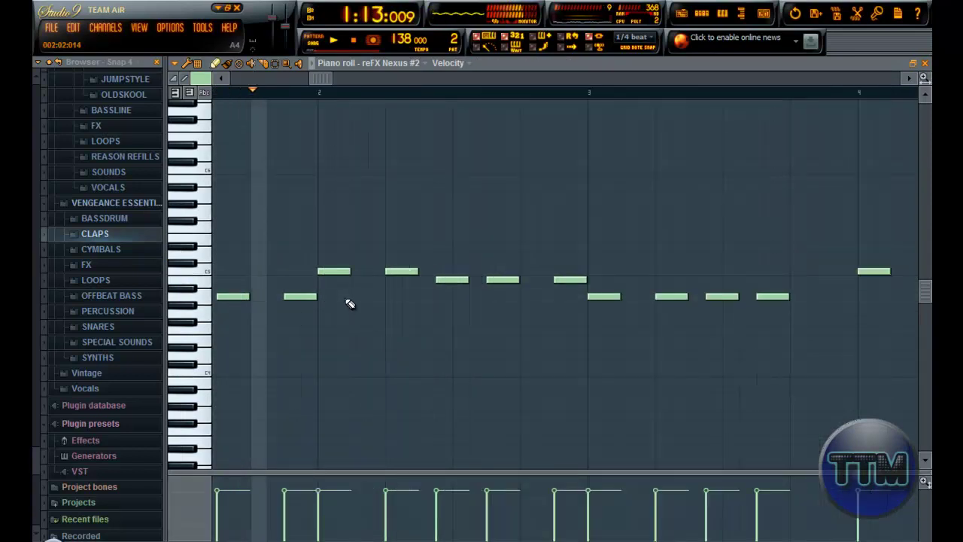
Replace the B4 notes at steps 8 and 11 of bar 2 with C5 notes and play the pattern
key(space)
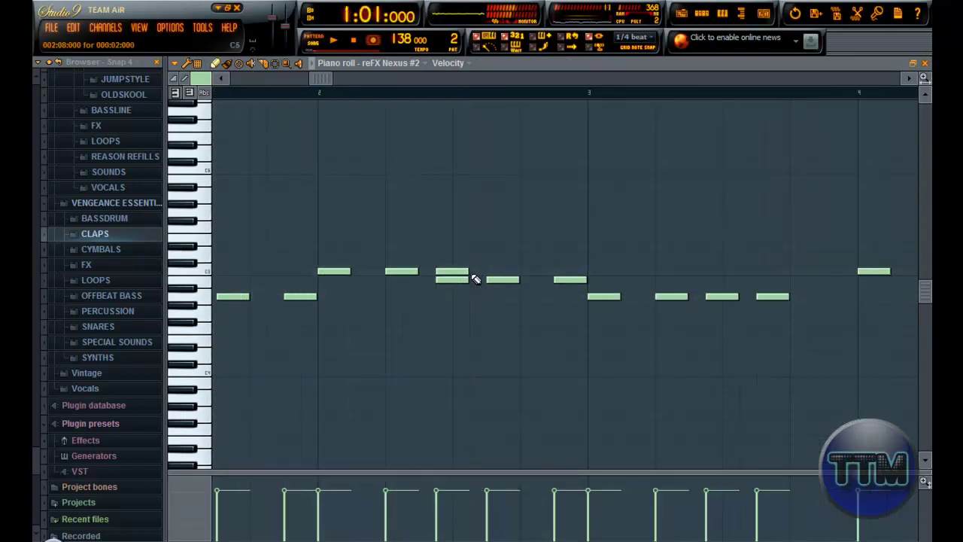
right_click(500, 282)
right_click(453, 281)
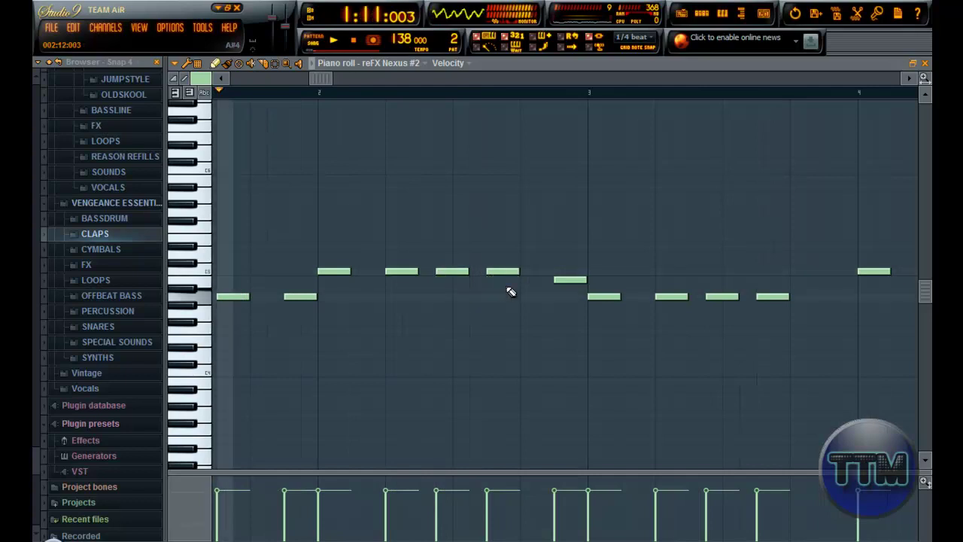
Raise bar 2's last note to C5, replace bar 3's first note with B4, and add a G4 note at step 3
key(space)
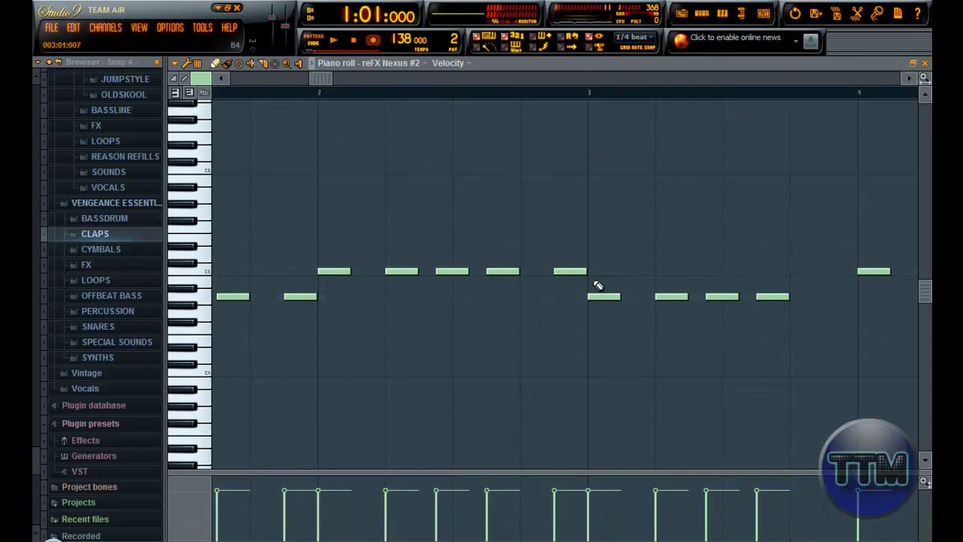
click(625, 315)
right_click(600, 299)
drag(596, 314, 629, 315)
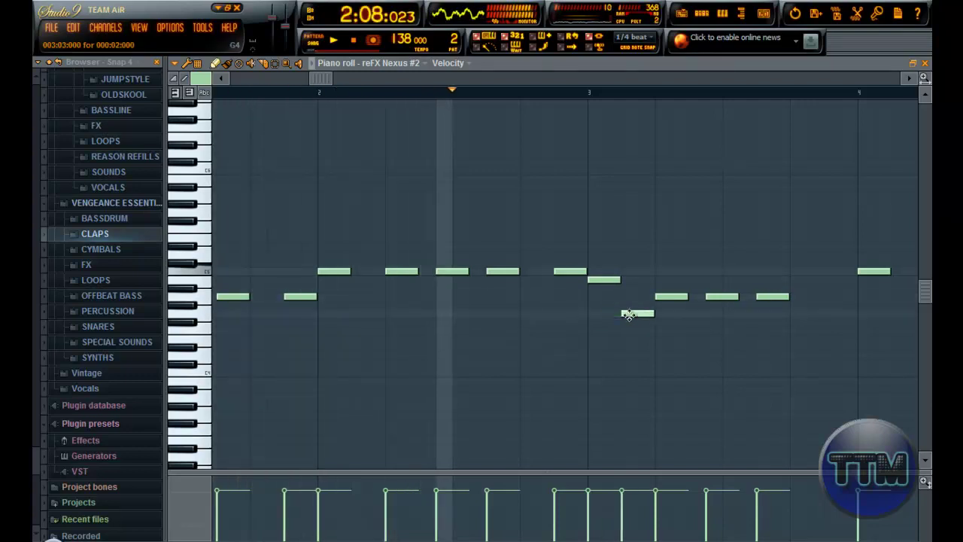
Play the pattern and shift the C5 and B4 pair two steps earlier to steps 13 and 15 of bar 2
key(space)
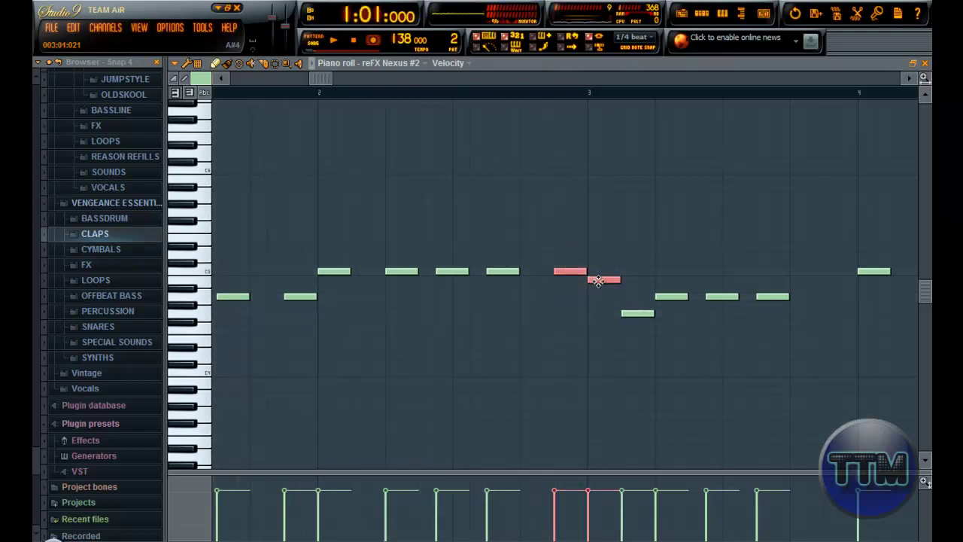
key(space)
drag(595, 280, 561, 279)
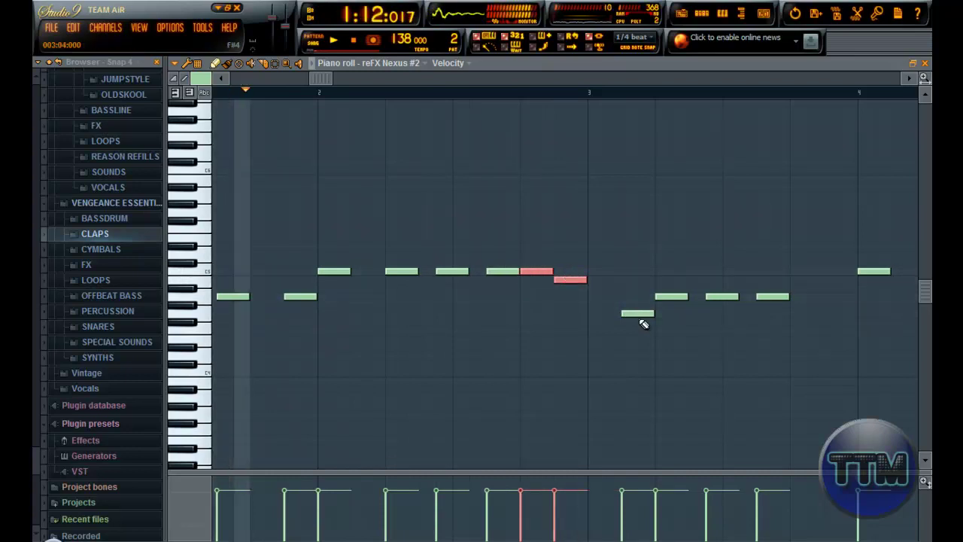
Move the G4 note to the start of bar 3 and replace the A4 notes at steps 5, 8 and 11 with G4
drag(635, 314, 600, 315)
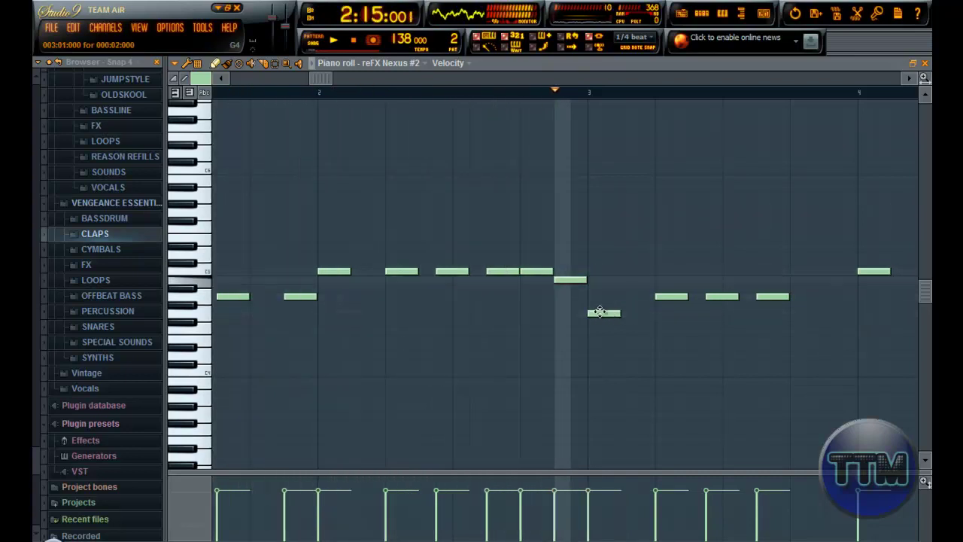
key(space)
click(651, 313)
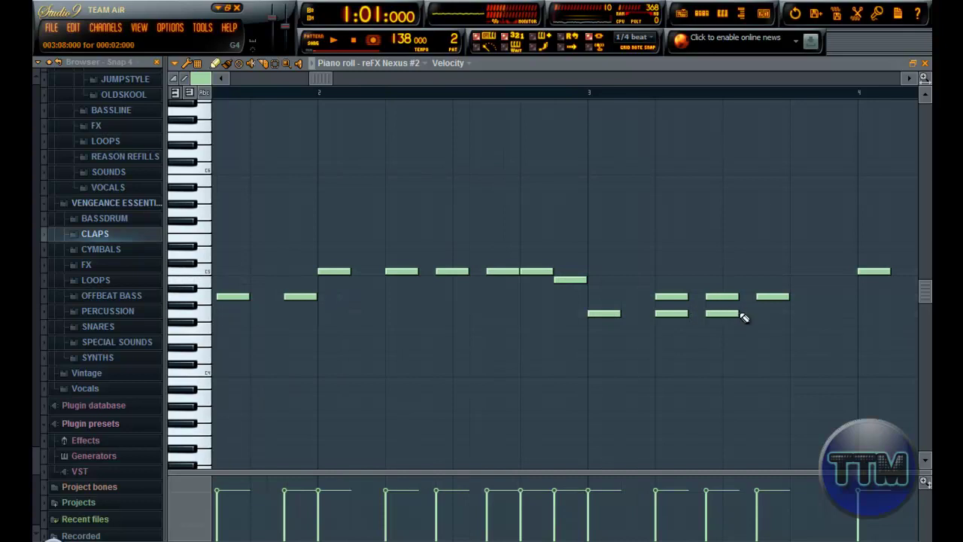
Delete all of bar 4's notes from the melody
drag(326, 77, 497, 151)
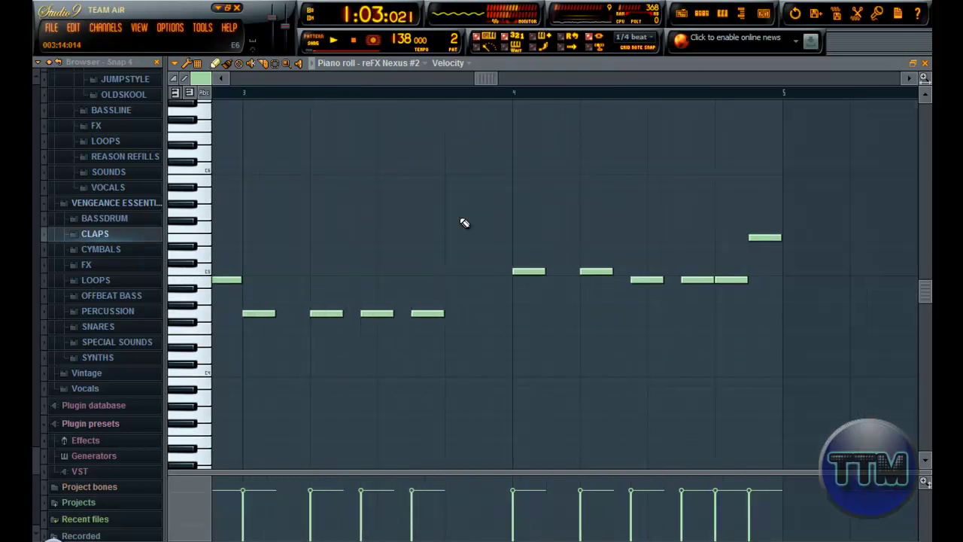
right_click(696, 280)
right_click(730, 280)
right_click(761, 238)
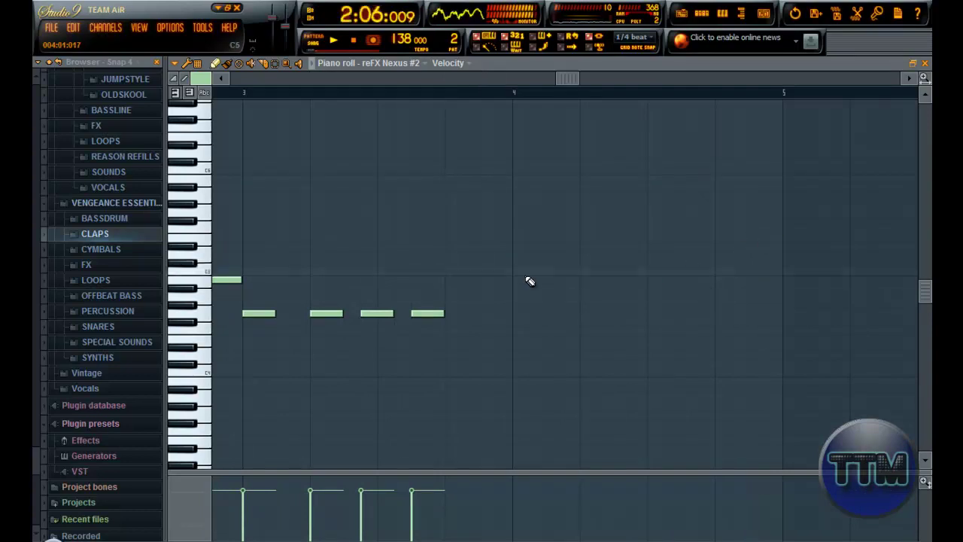
Add a C5 note at step 15 of bar 3 and B4 notes at steps 1, 5, 8 and 11 of bar 4, playing the phrase between additions
key(space)
click(489, 271)
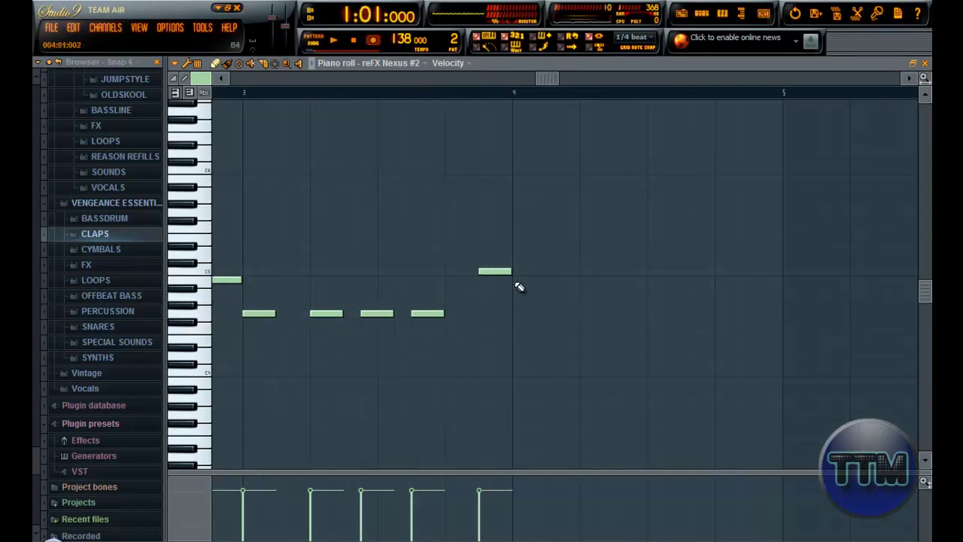
click(520, 281)
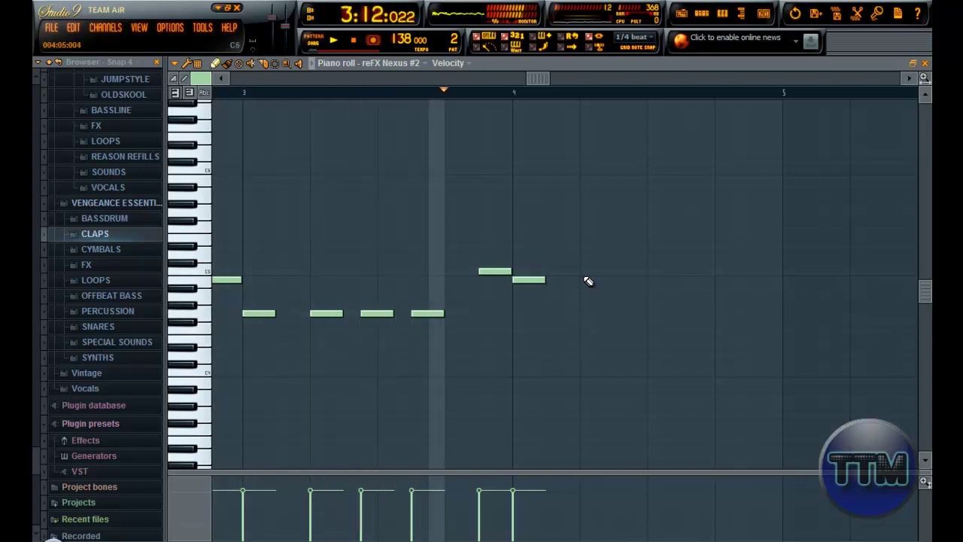
key(space)
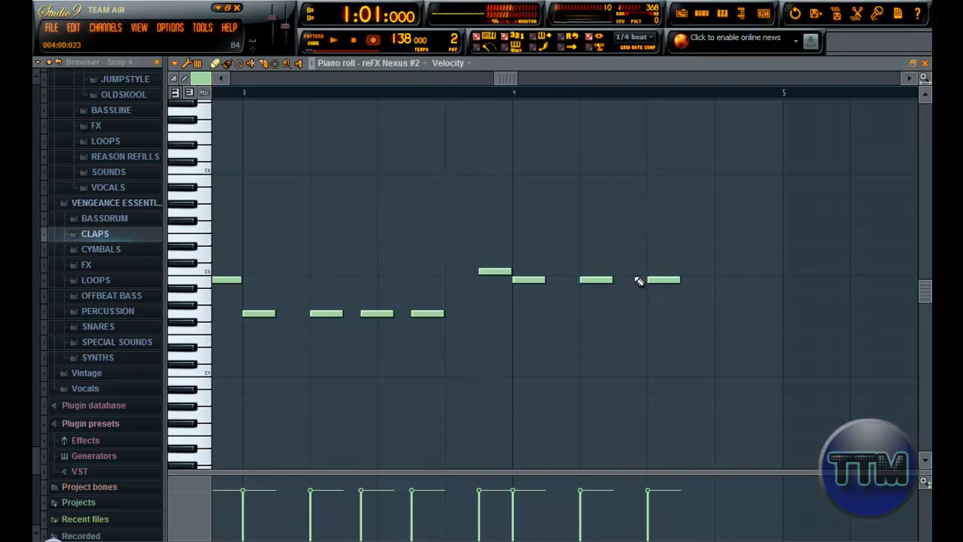
click(453, 94)
key(space)
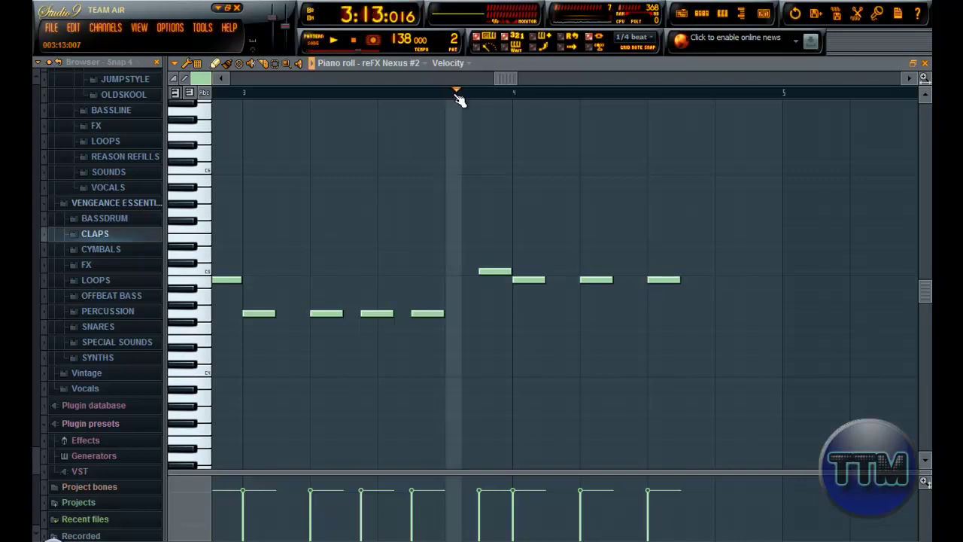
key(space)
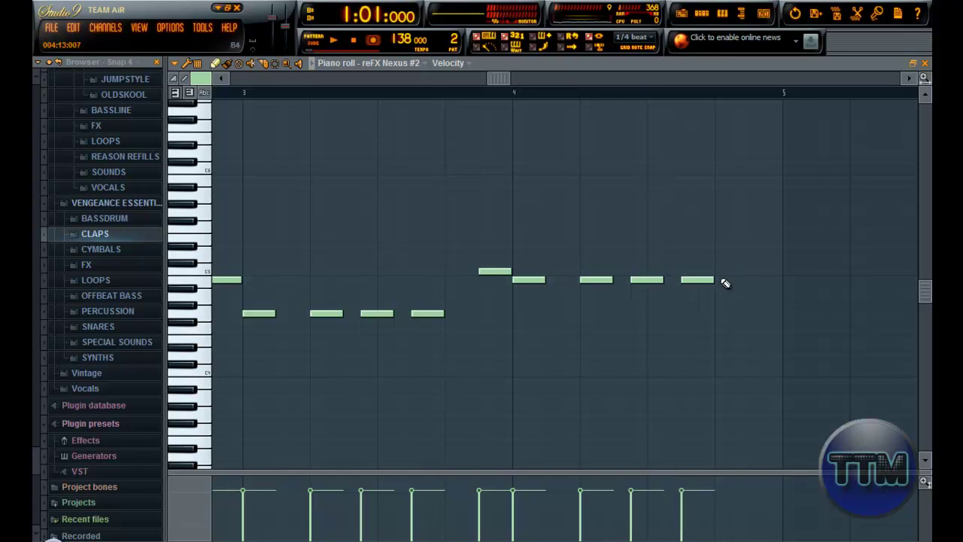
Play the melody from bar 4, then close the bar with a B4 note at step 13 and a C5 note at step 15
click(527, 93)
key(space)
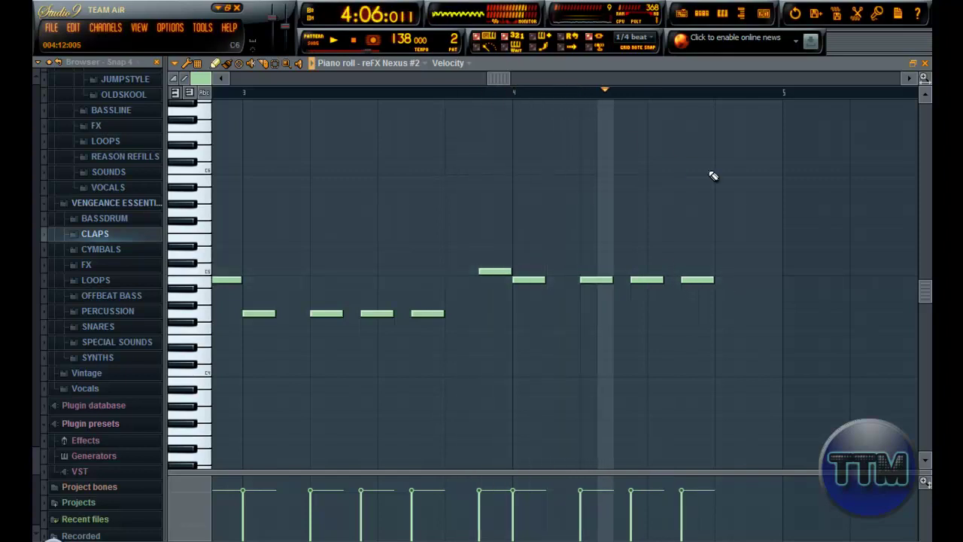
key(space)
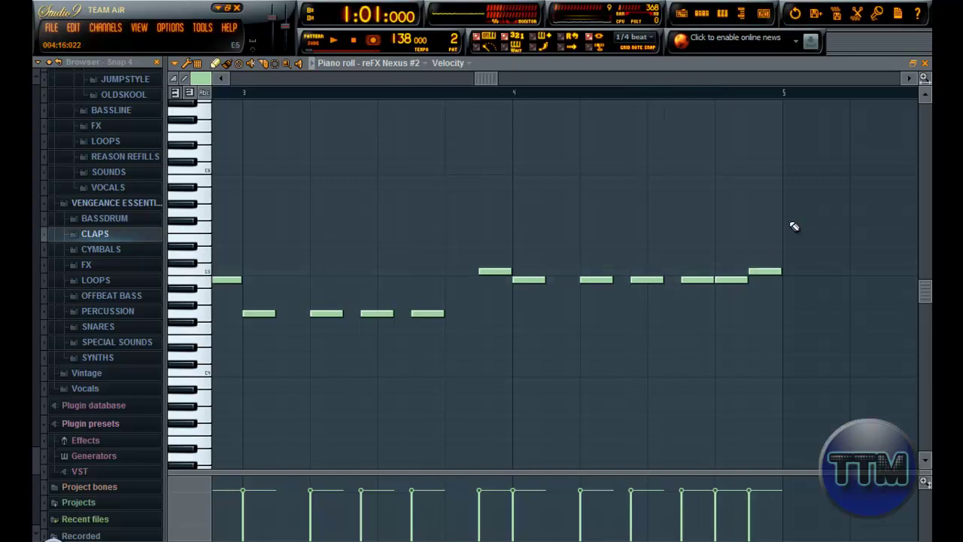
Restore the piano roll window, play the song from the playlist, and clear the selection over bars 1 to 4
click(914, 64)
click(319, 41)
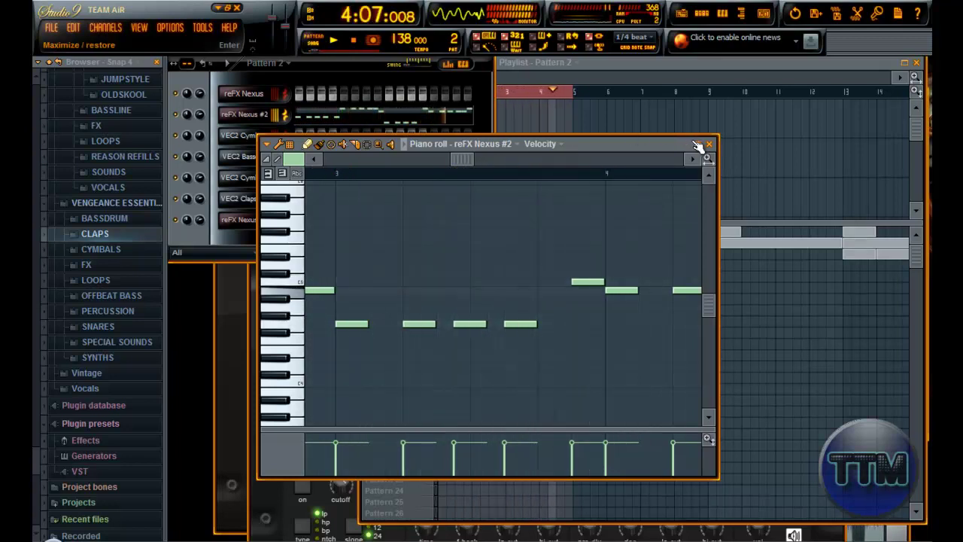
click(625, 63)
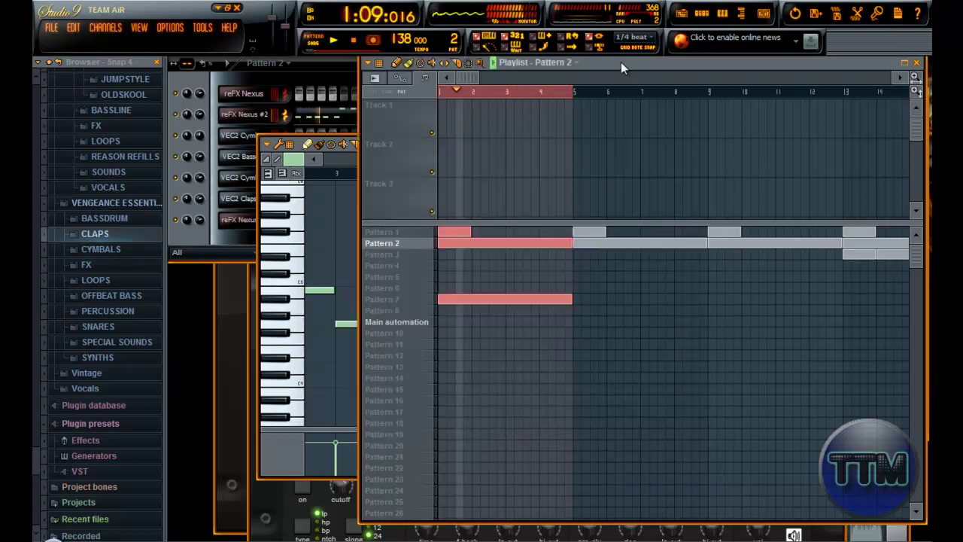
click(508, 93)
key(space)
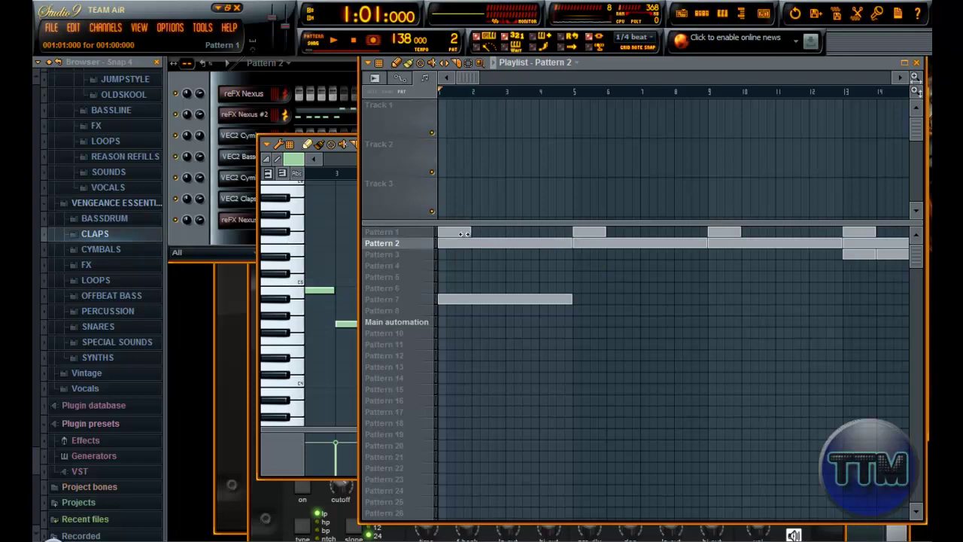
Select Pattern 1 and open the first reFX Nexus channel's piano roll
click(393, 233)
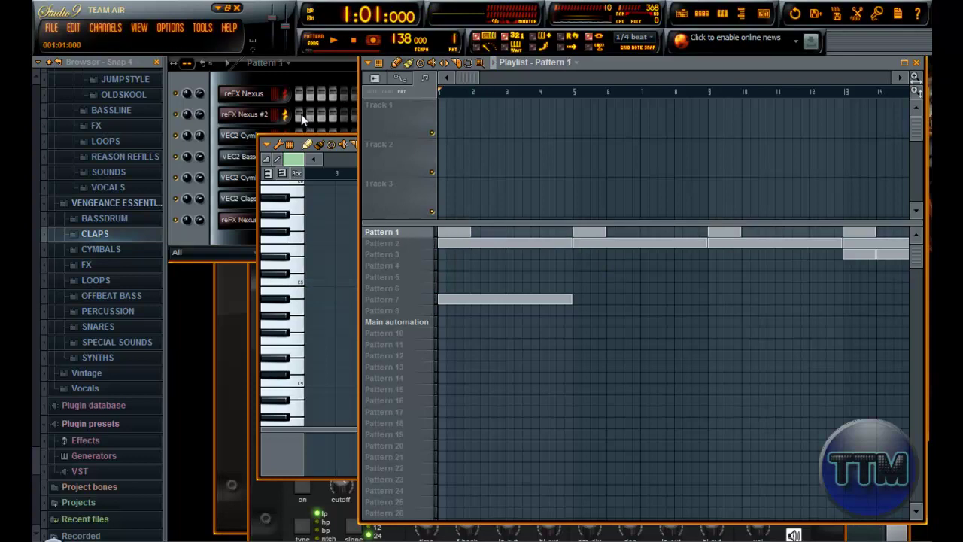
click(243, 79)
right_click(241, 100)
click(302, 93)
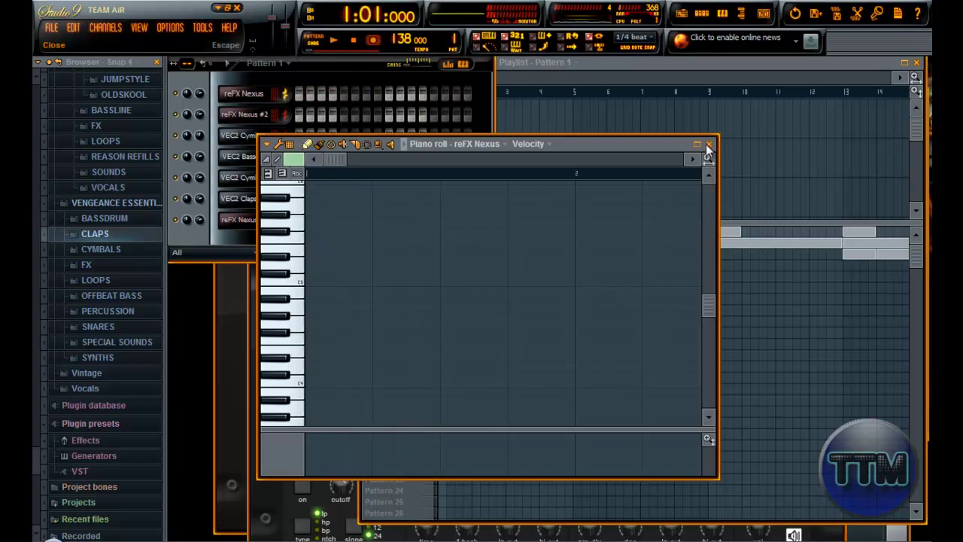
Set bars 1 to 4 as the playlist loop range and enlarge Pattern 1's reFX Nexus piano roll
click(626, 64)
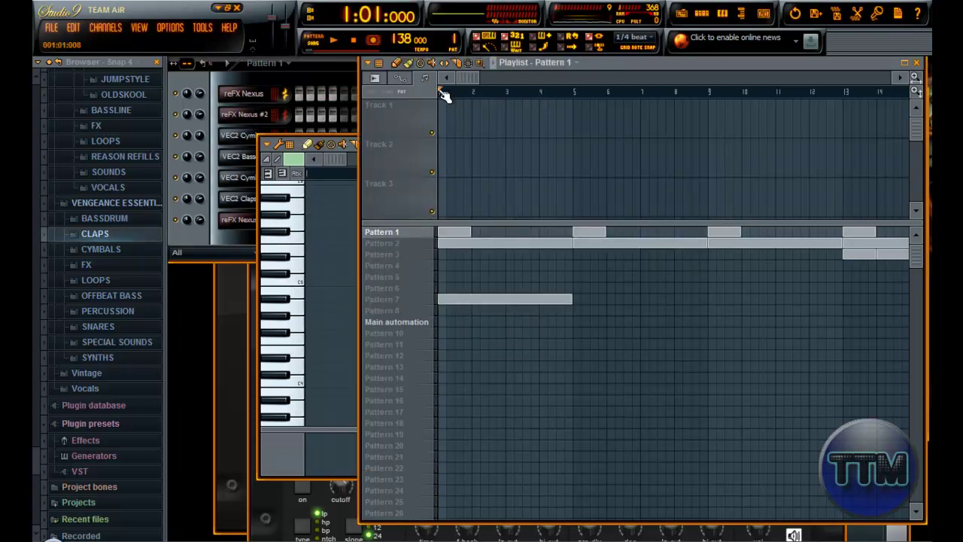
drag(444, 91, 561, 115)
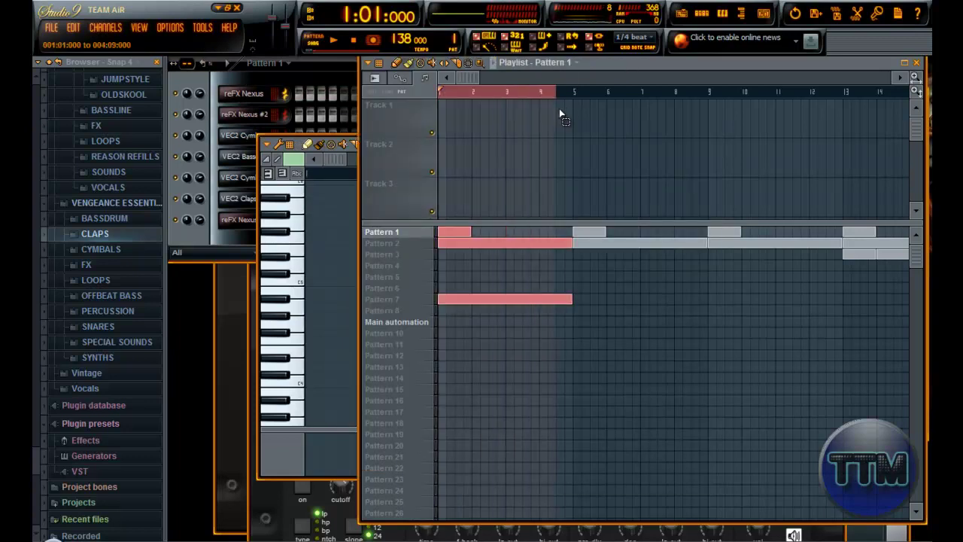
click(258, 83)
click(282, 447)
click(689, 144)
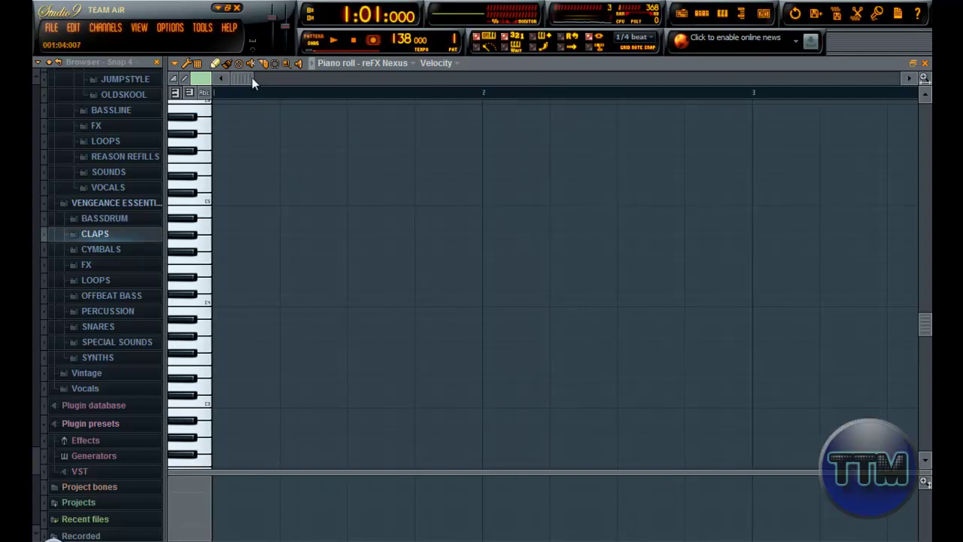
Audition keys around A4 to C5 and place an A4 note at the start of bar 1
click(198, 202)
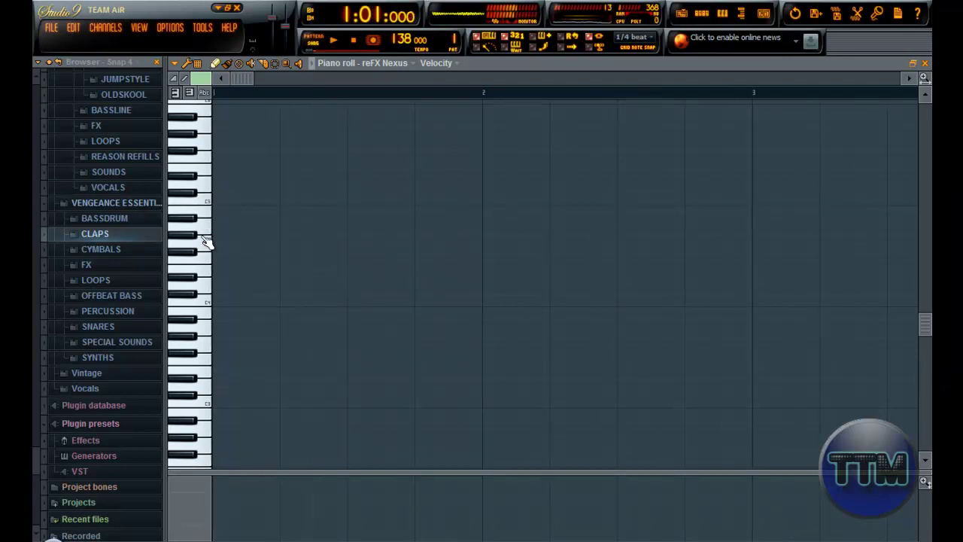
click(207, 236)
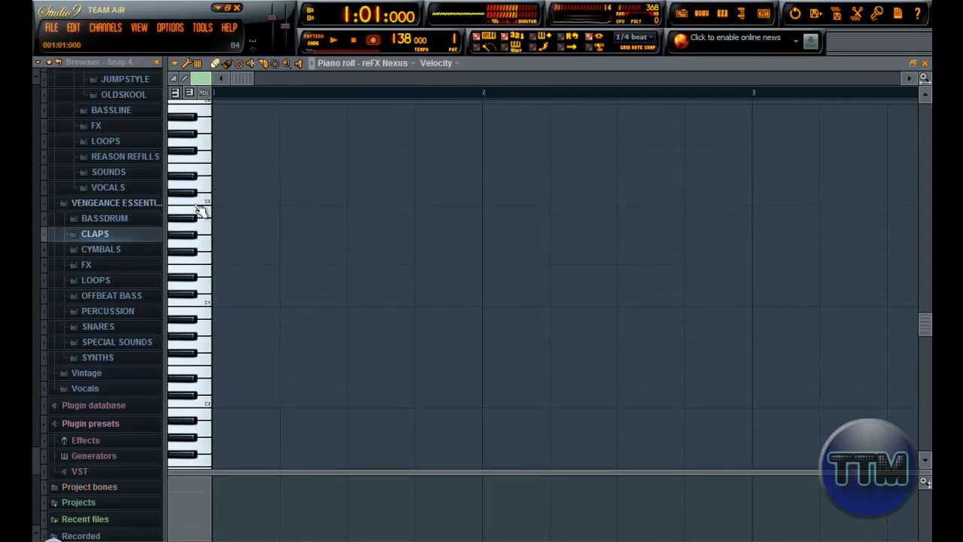
drag(202, 227, 206, 203)
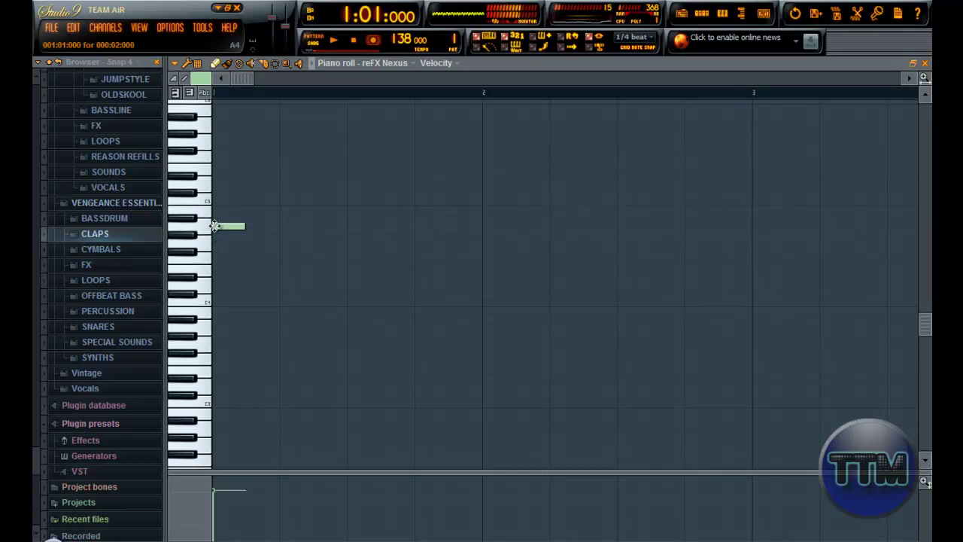
Audition piano keys from A4 up to E5 against the playing loop to work out the phrase
mouse_move(212, 234)
mouse_down()
mouse_move(205, 193)
mouse_move(203, 229)
mouse_move(202, 199)
mouse_up()
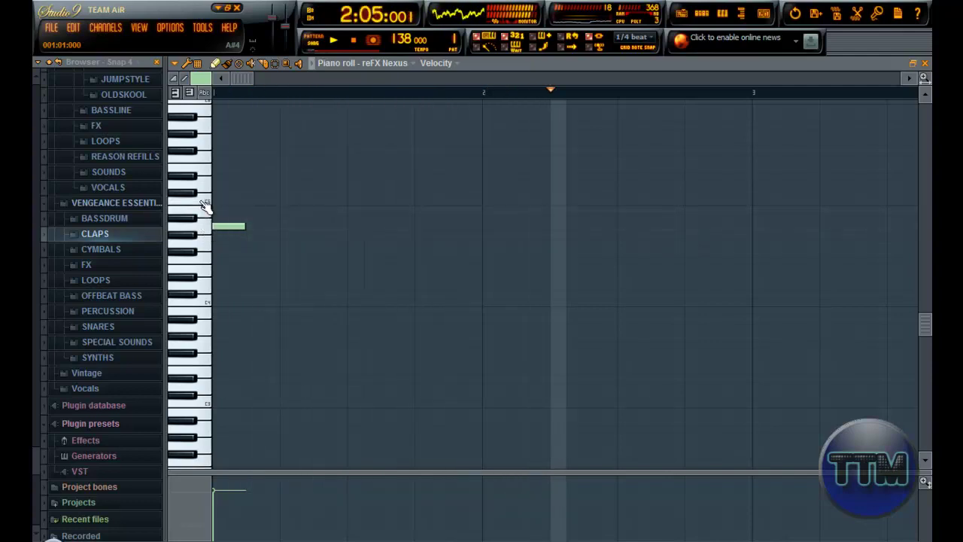
key(space)
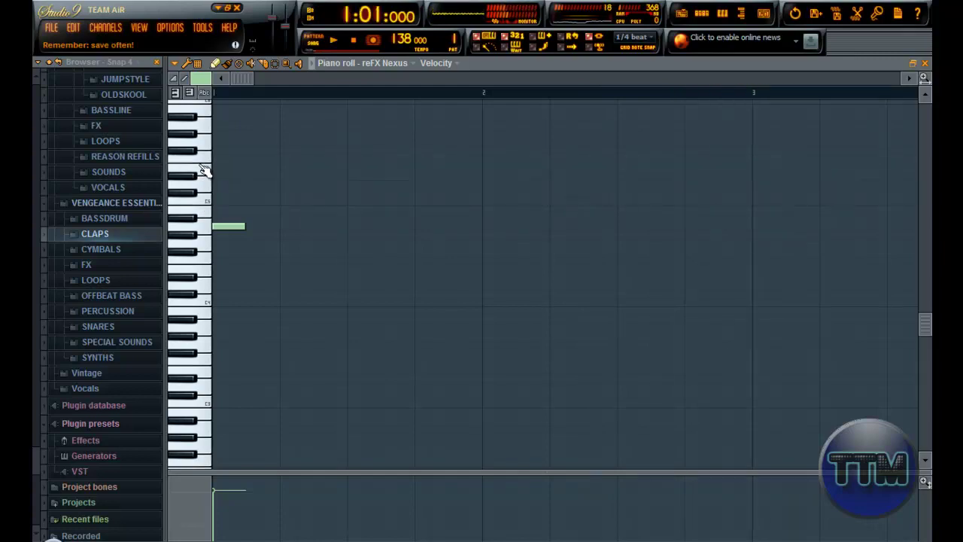
key(space)
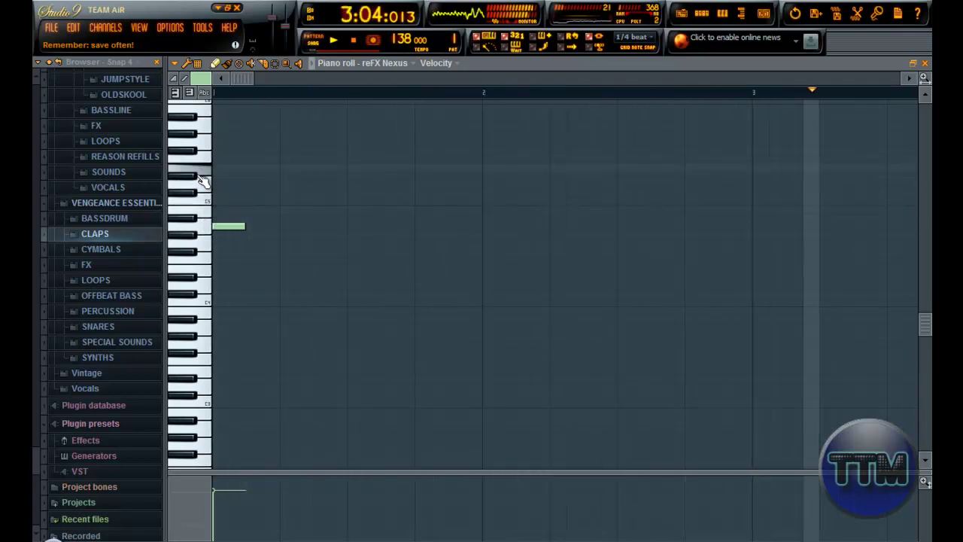
key(space)
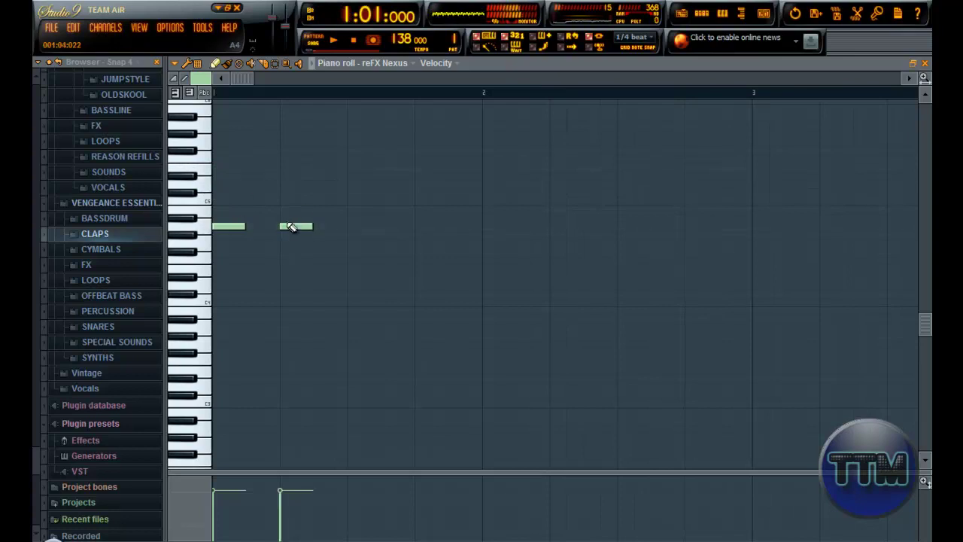
Replace the A4 note at step 5 of bar 1 with an A4 note at step 7 and play the phrase
key(space)
right_click(308, 225)
key(space)
click(355, 226)
drag(362, 227, 341, 229)
key(space)
key(space)
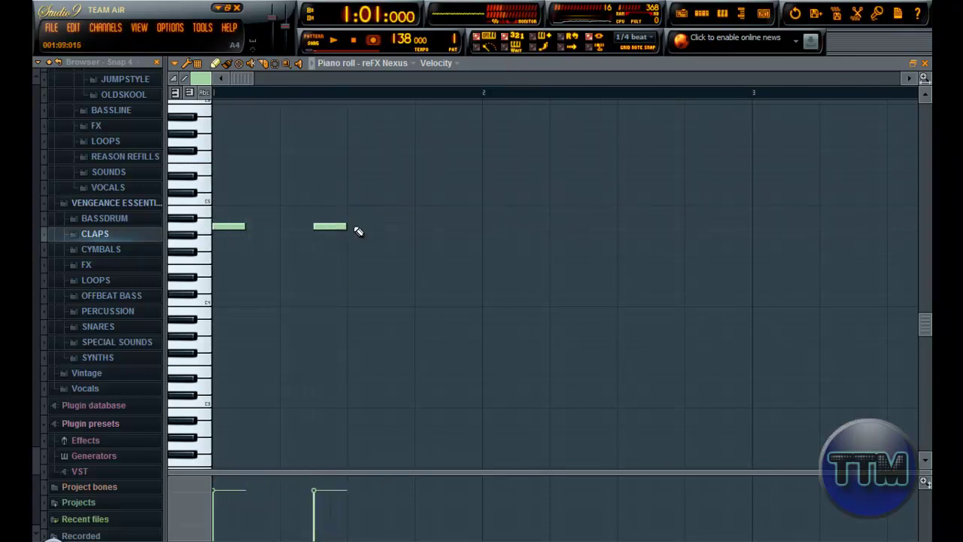
Add A4 notes at steps 9 and 12 and a C5 note at step 15 of bar 1, playing the phrase back
click(350, 225)
key(space)
key(space)
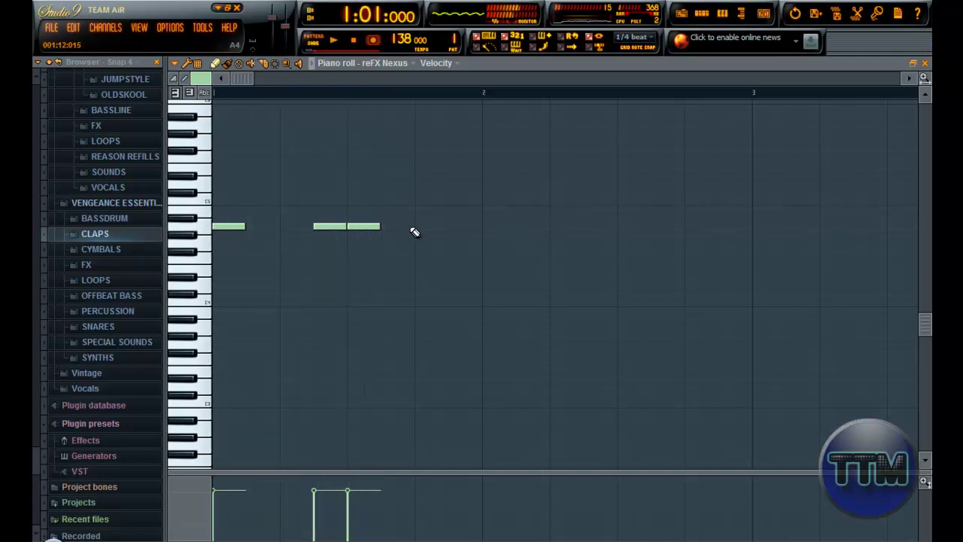
click(411, 227)
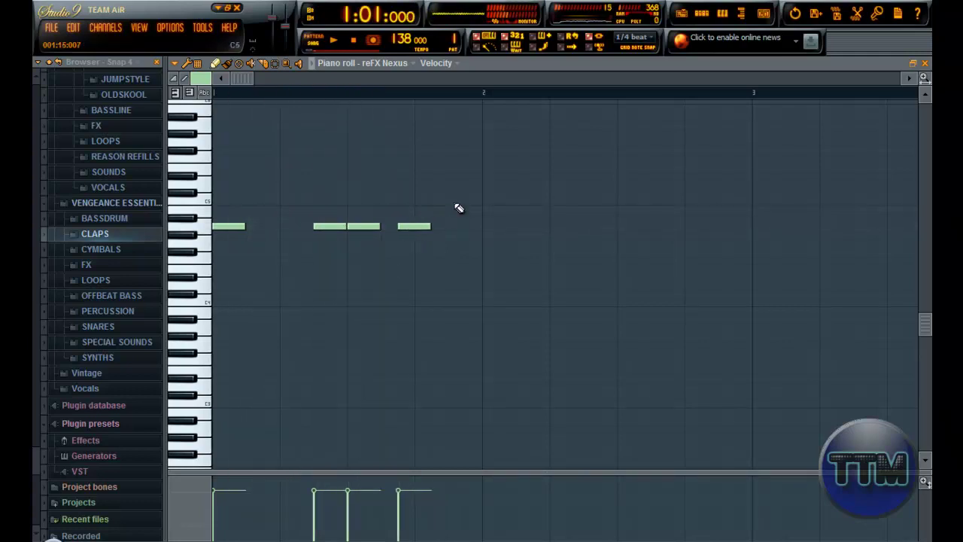
key(space)
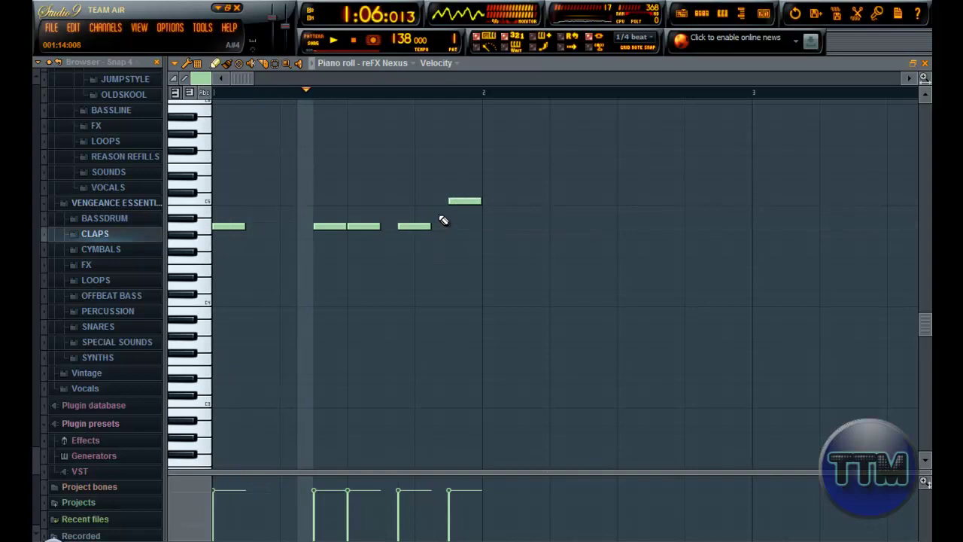
key(space)
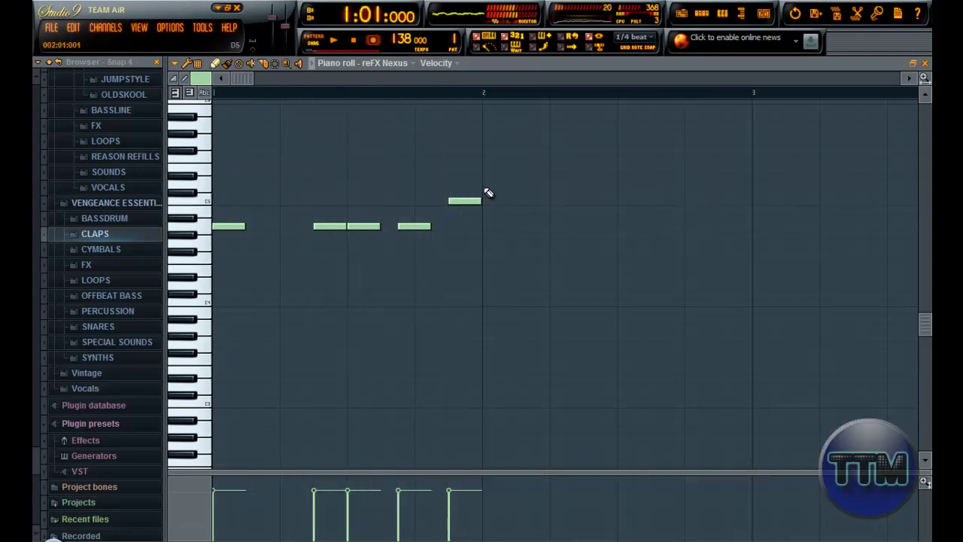
Add a B4 note at step 15 of bar 1, move the C5 note to the start of bar 2, and play the phrase
click(433, 210)
key(space)
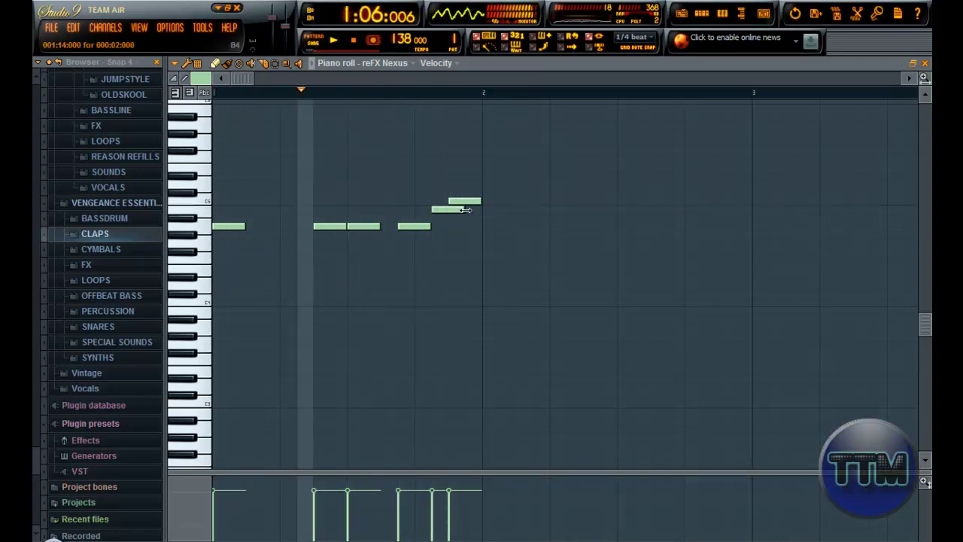
key(space)
key(space)
drag(440, 210, 481, 209)
key(space)
key(space)
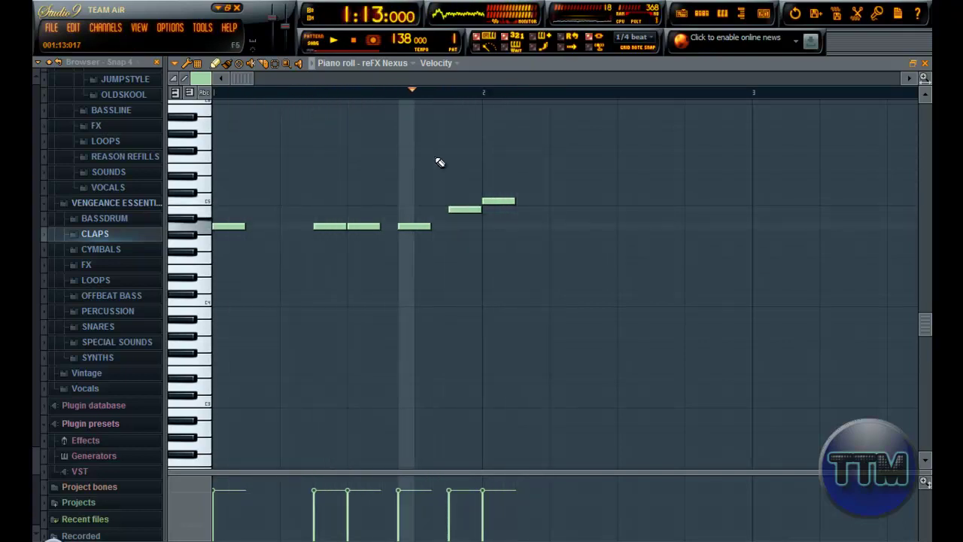
Add C5 notes at steps 9 and 13 of bar 2 and play the phrase back
key(space)
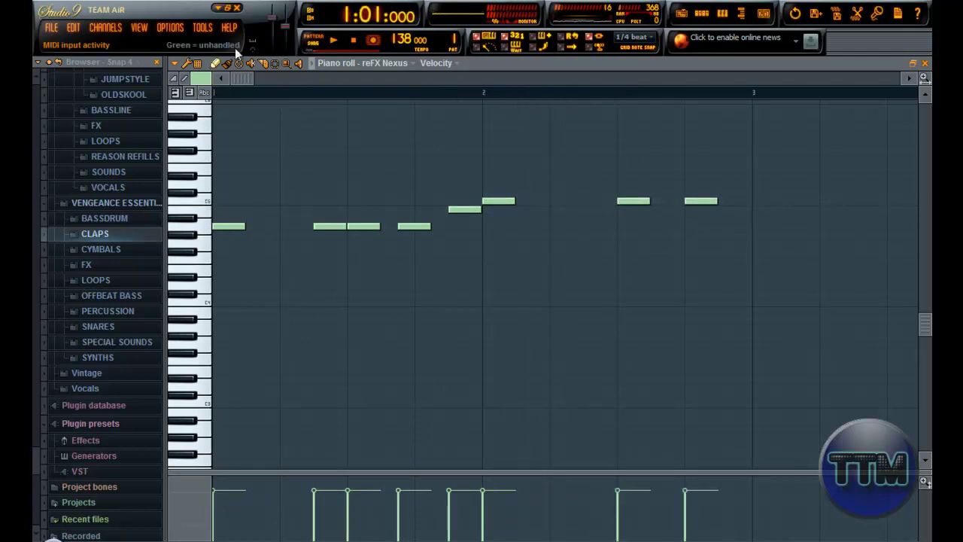
key(space)
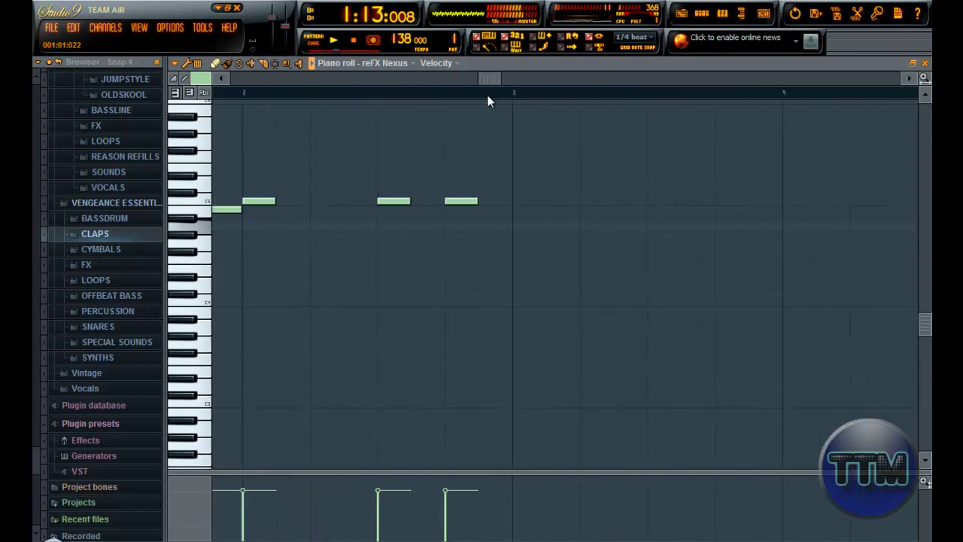
key(space)
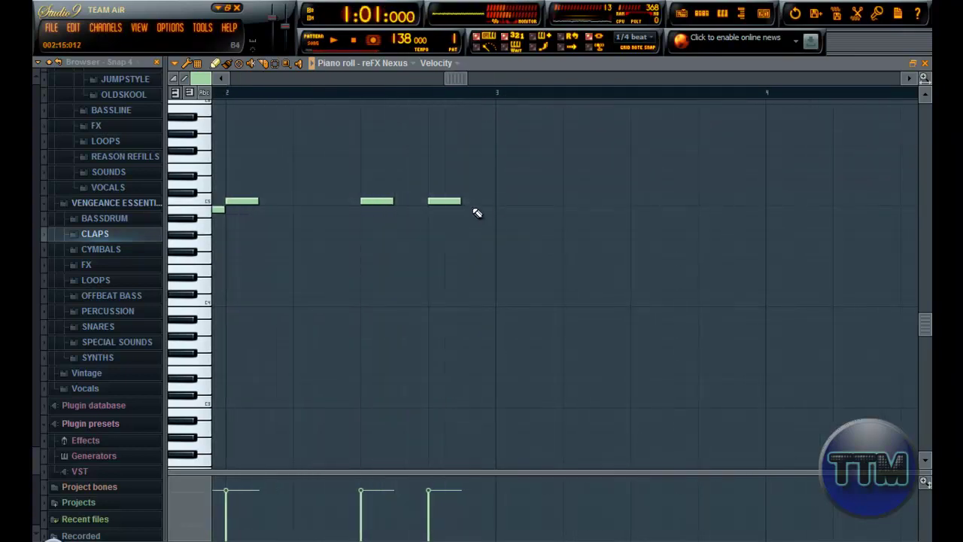
Add a B4 note at step 15 of bar 2 and a G4 note at the start of bar 3, playing the phrase back
click(480, 204)
right_click(481, 204)
click(481, 210)
right_click(483, 210)
click(463, 210)
drag(499, 233, 493, 243)
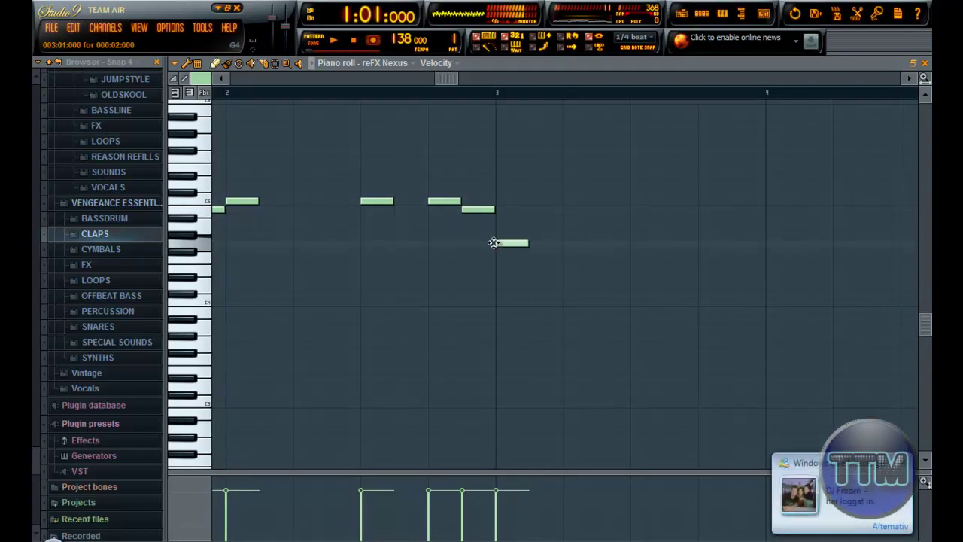
key(space)
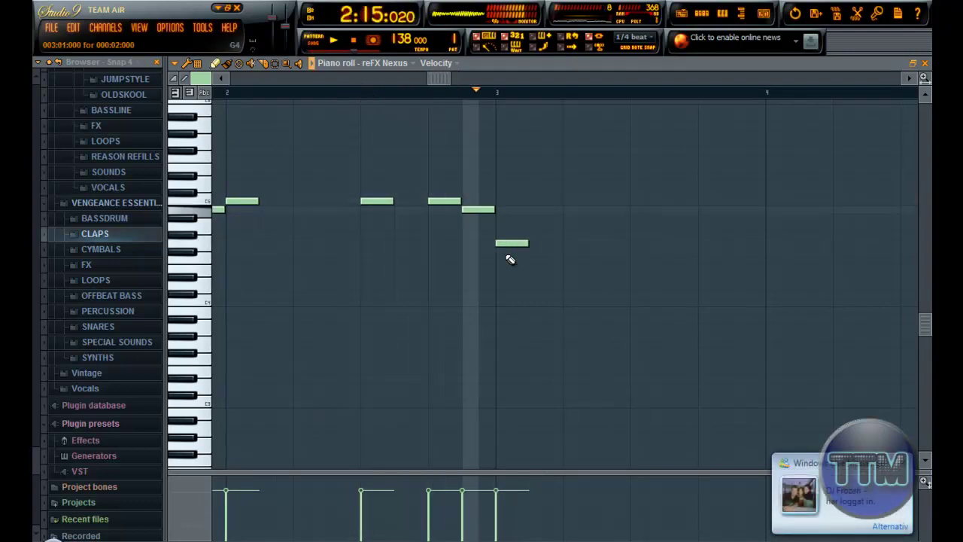
key(space)
Add G4 notes at steps 9 and 13 and a C5 note at step 15 of bar 3
click(641, 244)
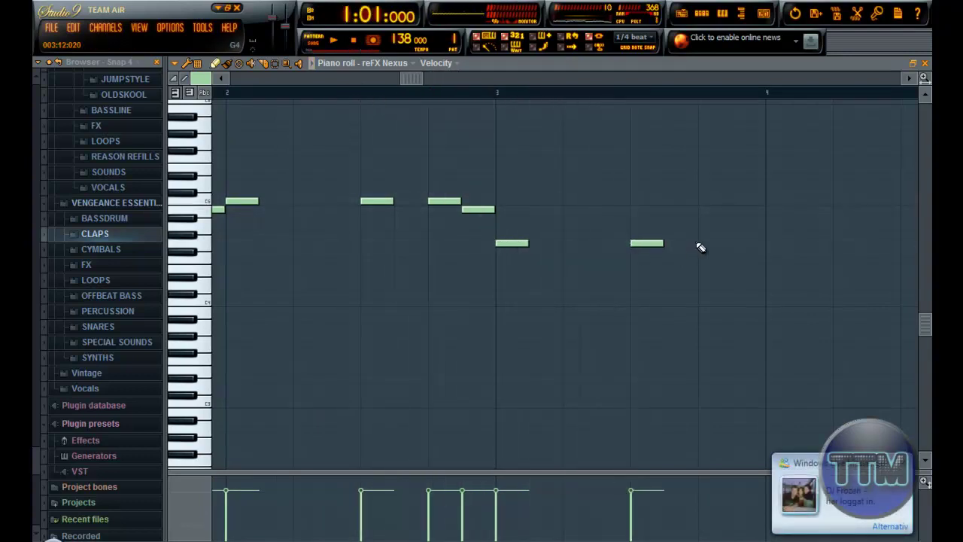
click(707, 243)
drag(721, 209, 727, 200)
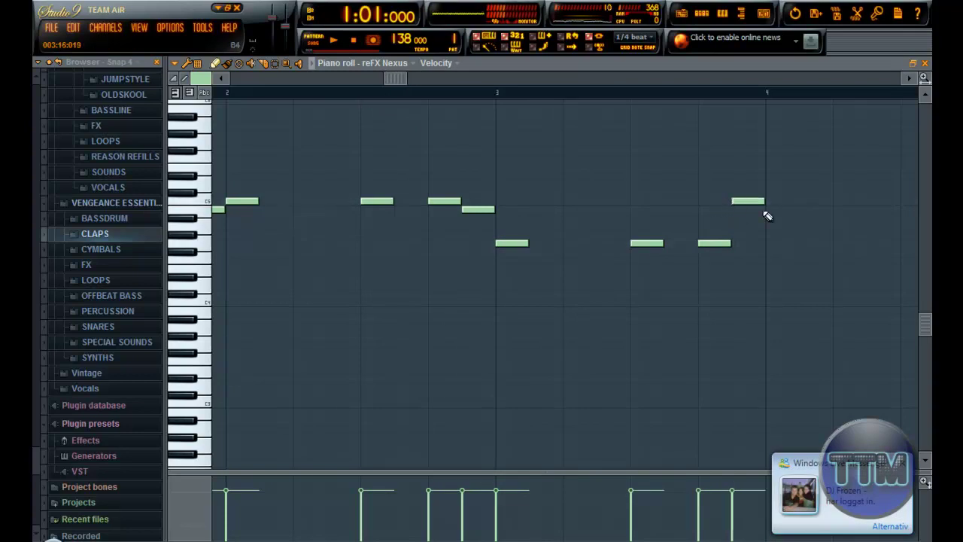
Add a B4 note at the start of bar 4 and a C5 note at step 3, and play that passage
click(817, 201)
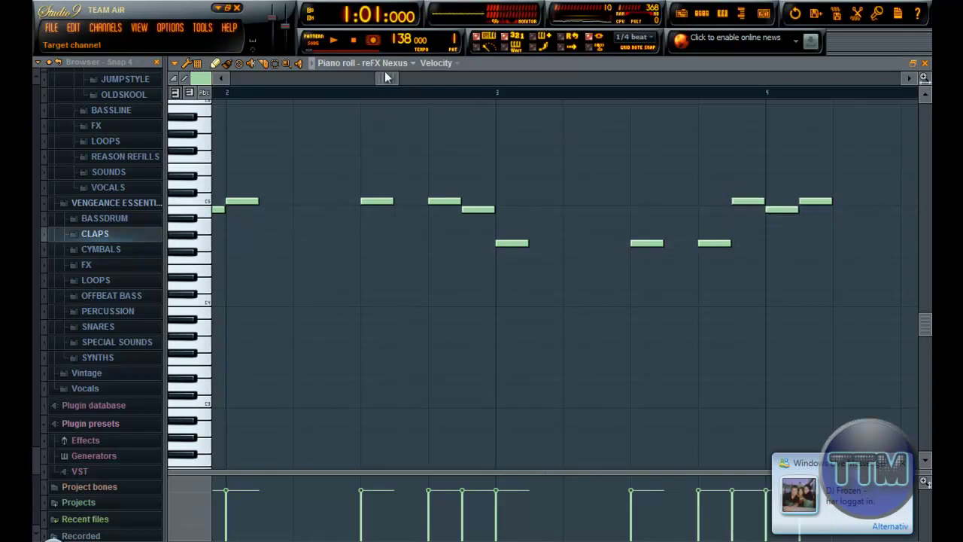
drag(389, 78, 450, 79)
click(468, 91)
key(space)
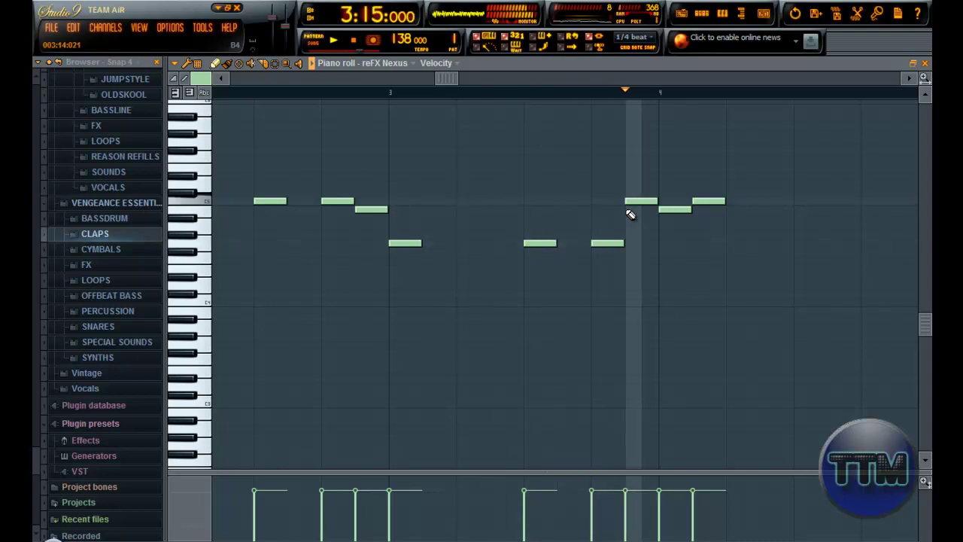
key(space)
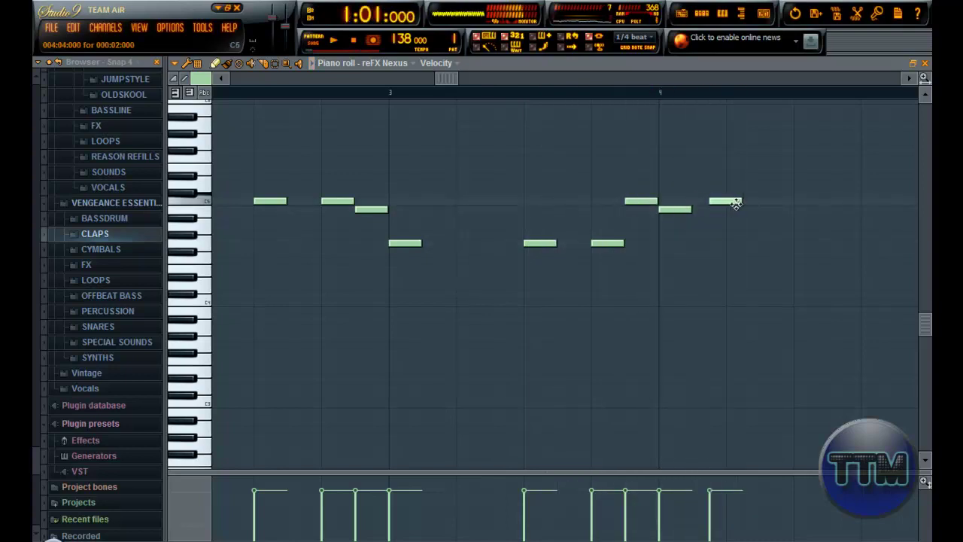
Move bar 4's C5 note to step 5 and add B4, G4, E4 and B4 notes at steps 7, 9, 11 and 13
click(789, 227)
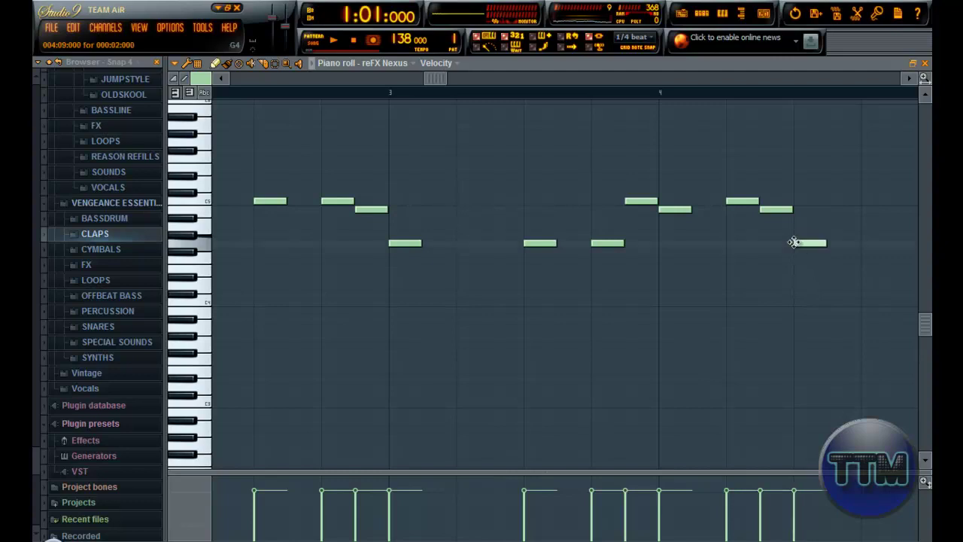
drag(843, 277, 843, 269)
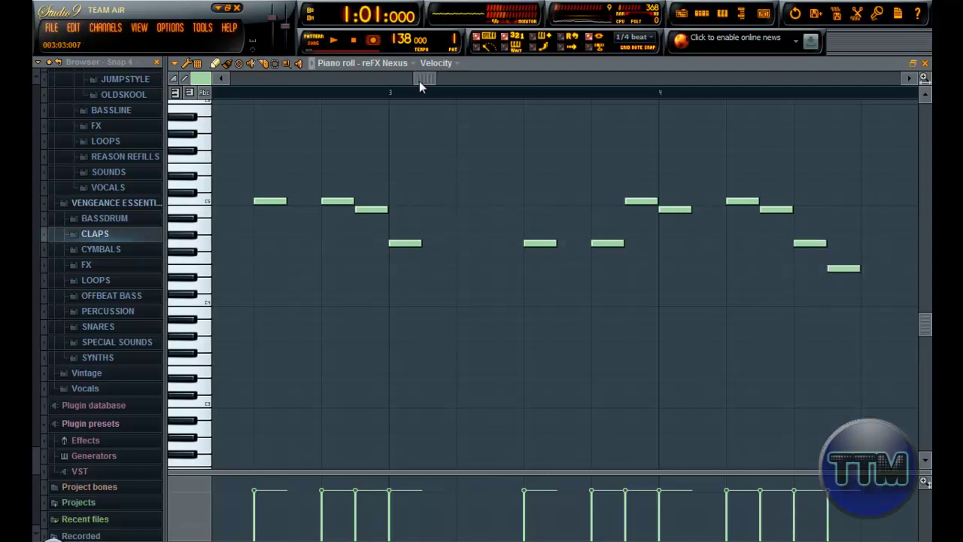
drag(426, 78, 568, 101)
click(585, 223)
drag(584, 222, 577, 208)
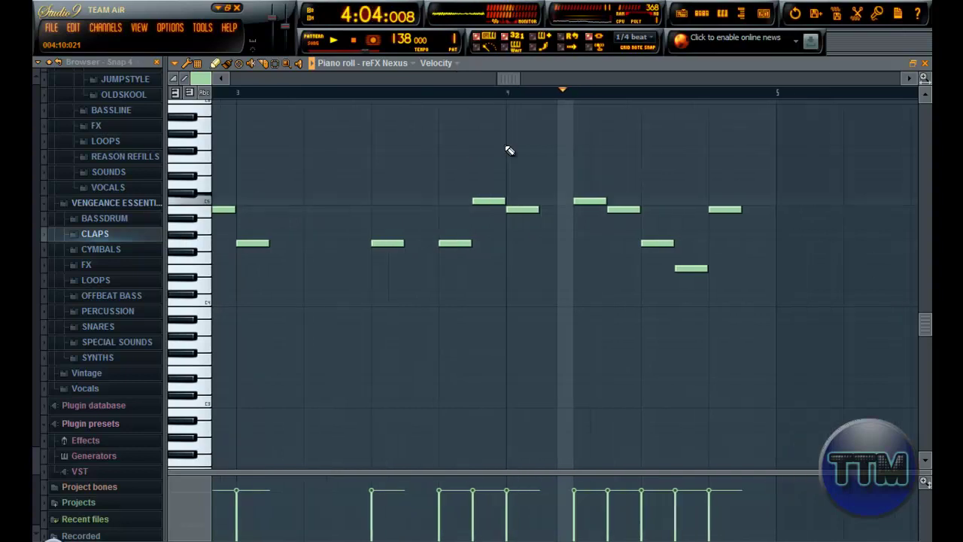
Add a C5 note at step 15 of bar 4 and play the four-bar phrase through
key(space)
click(720, 200)
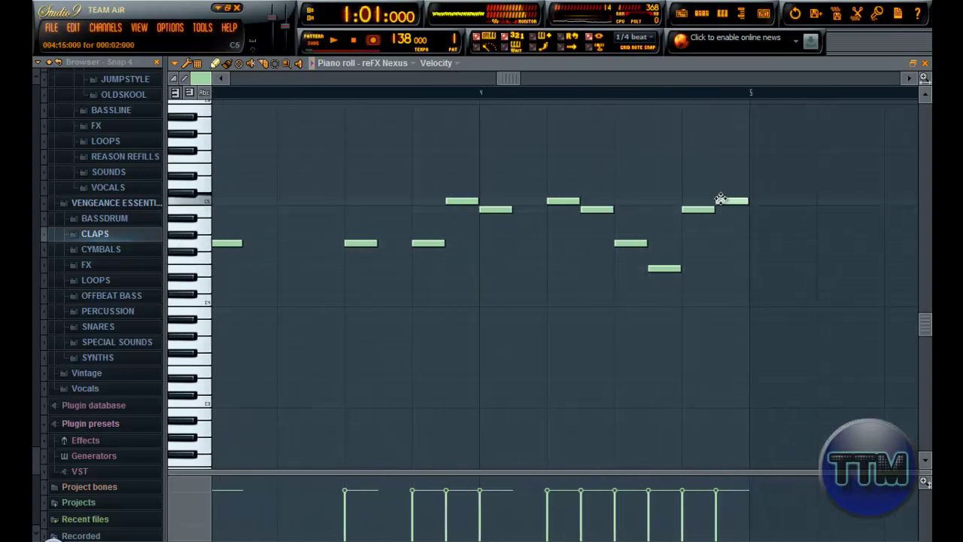
key(space)
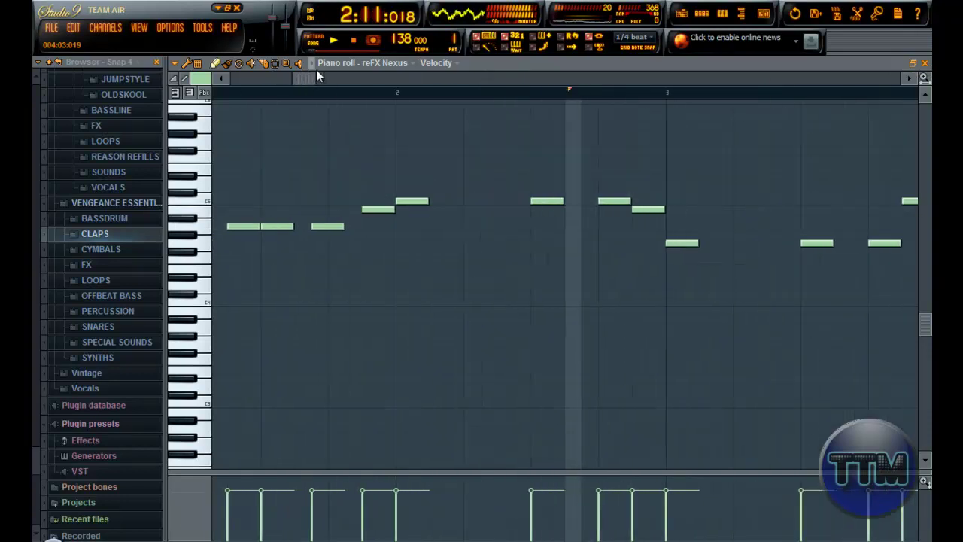
drag(405, 78, 516, 88)
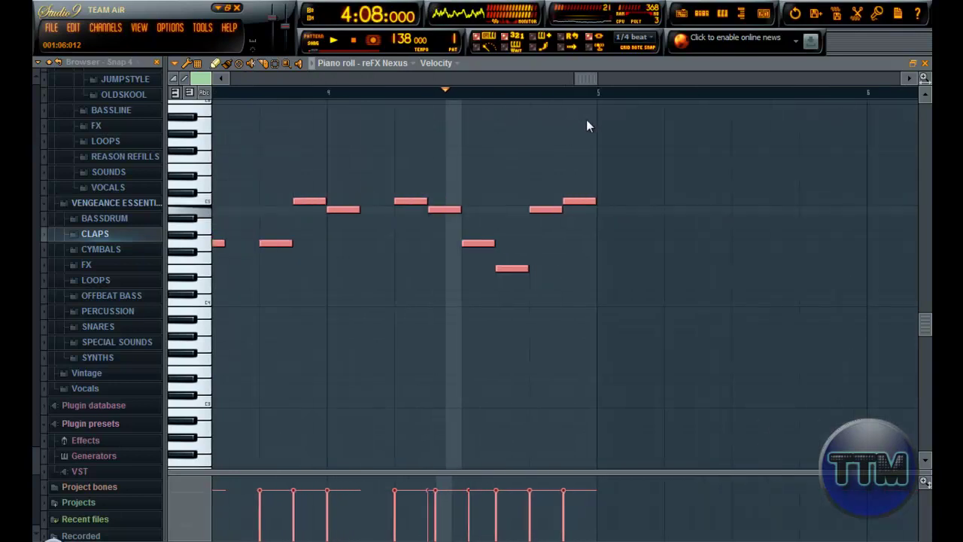
Duplicate the selected four-bar phrase into bars 5 to 8 and play the copy
key(ctrl+b)
key(space)
click(315, 41)
click(323, 93)
drag(483, 79, 595, 80)
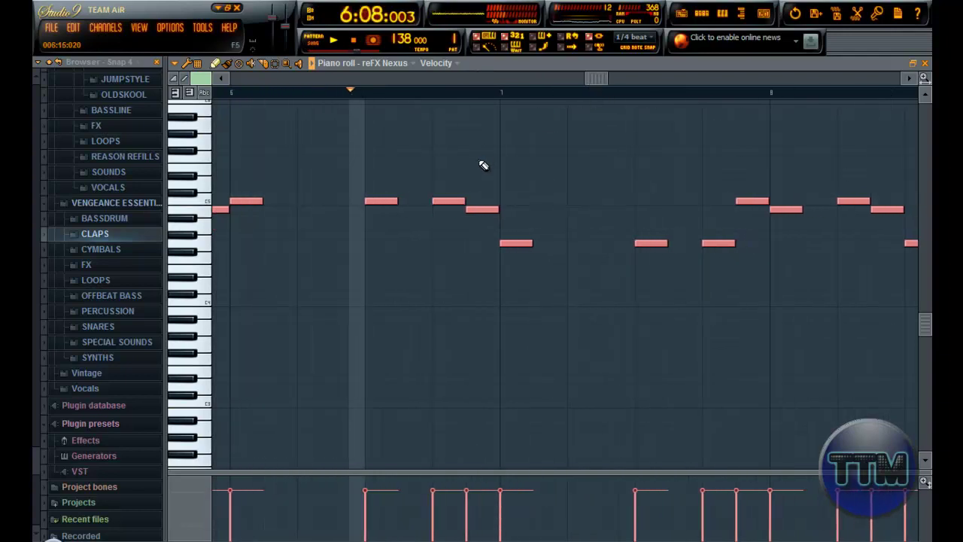
key(space)
Replace the B4 note at step 15 of bar 6 with an F5 note and play the change from bar 6
drag(468, 170, 469, 160)
right_click(470, 160)
click(232, 93)
key(space)
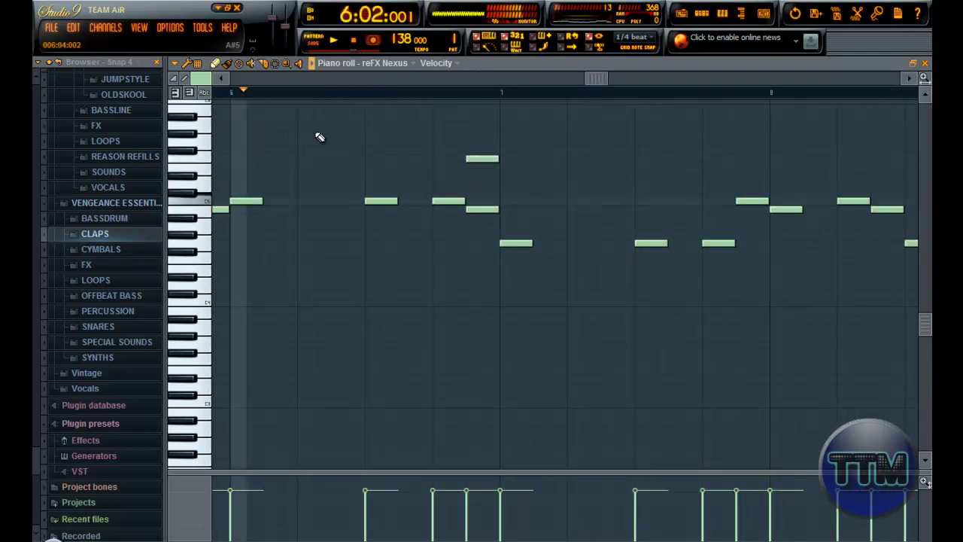
key(space)
right_click(477, 209)
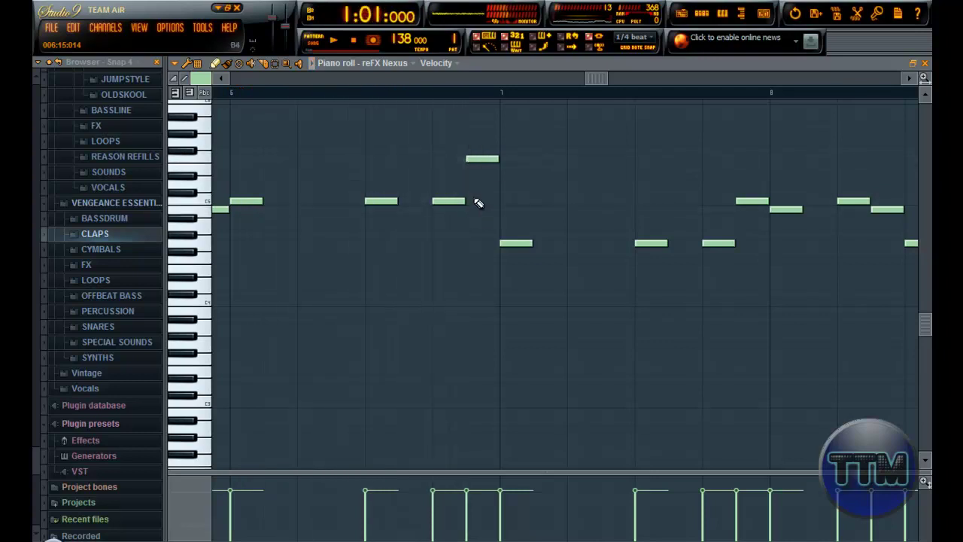
key(space)
key(space)
key(space)
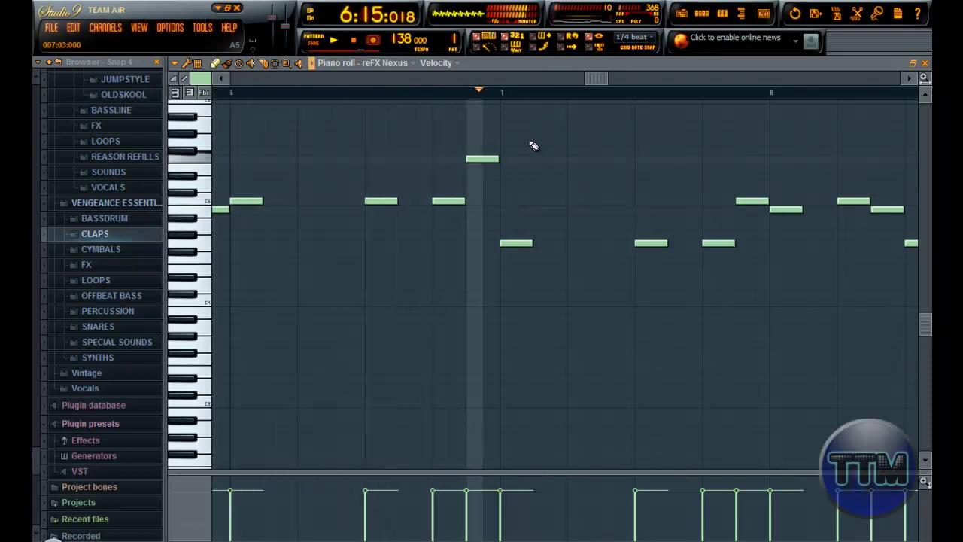
key(space)
Play the phrase from bar 5 and replace the G4 note at the start of bar 7 with an E5 note
drag(594, 79, 515, 79)
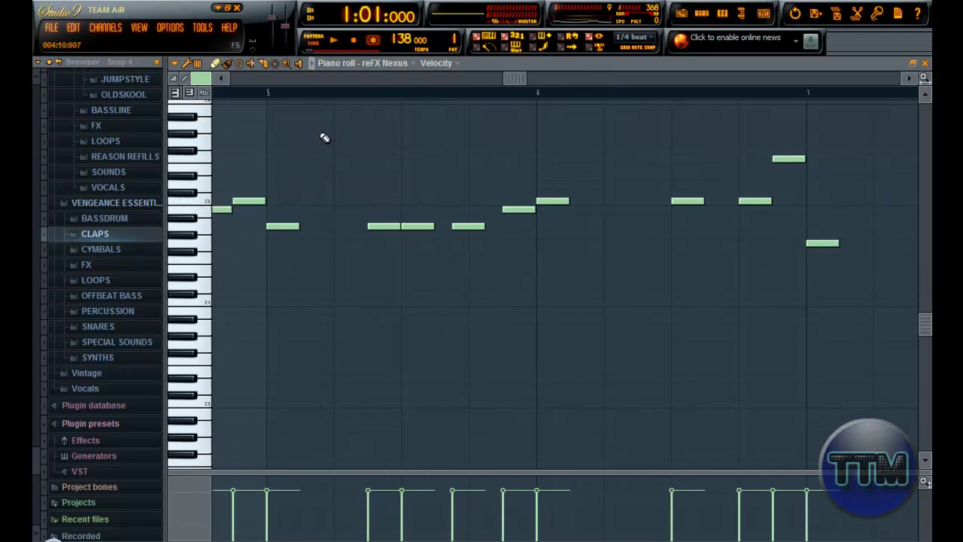
click(354, 92)
key(space)
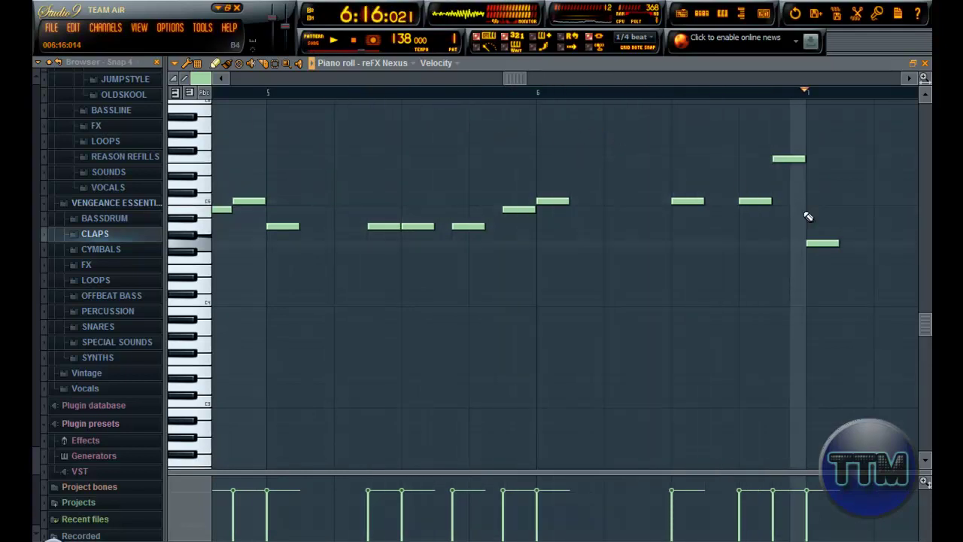
key(space)
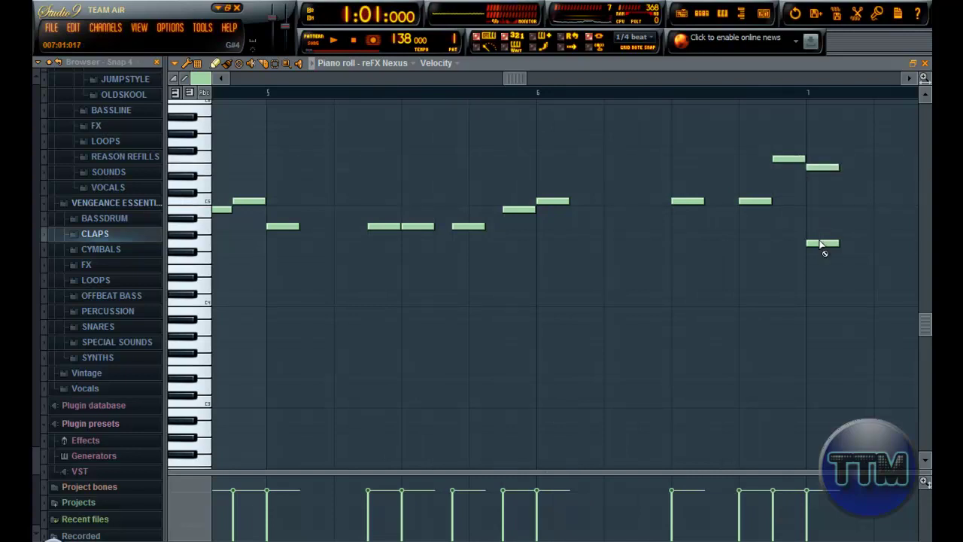
Replace the G4 notes at steps 9 and 13 of bar 7 with E5 notes and play from the end of bar 6
drag(516, 79, 632, 86)
click(321, 91)
key(space)
key(space)
right_click(444, 169)
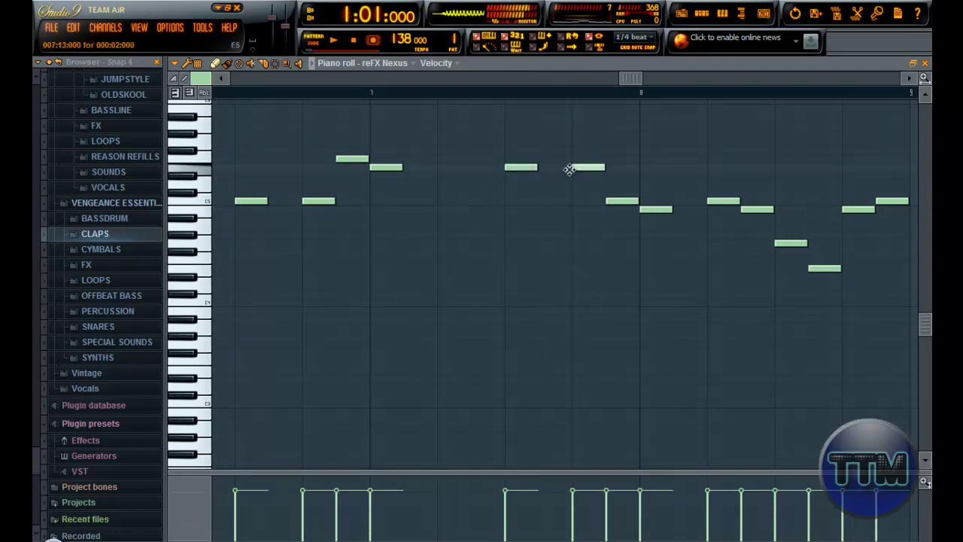
key(space)
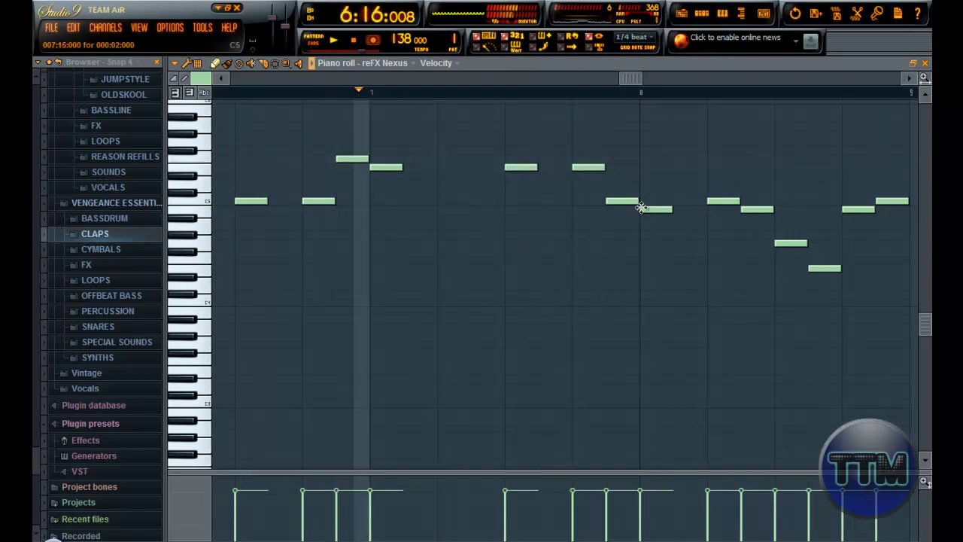
Delete the C5 note at step 15 of bar 7 and the B4 note at the start of bar 8, playing the result
right_click(610, 200)
right_click(656, 209)
key(space)
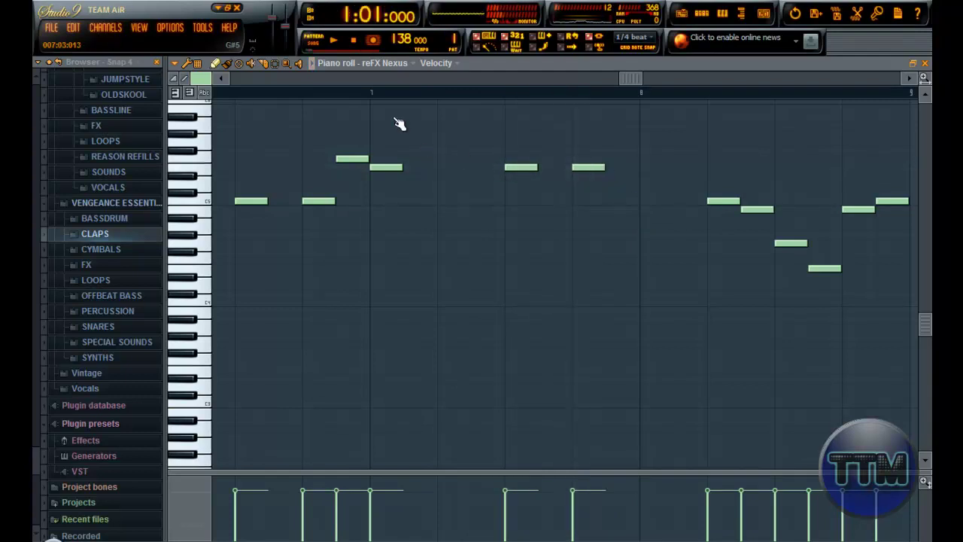
key(space)
key(space)
Add an E5 note at step 5 of bar 7, play it back, and shift it to step 7
click(442, 165)
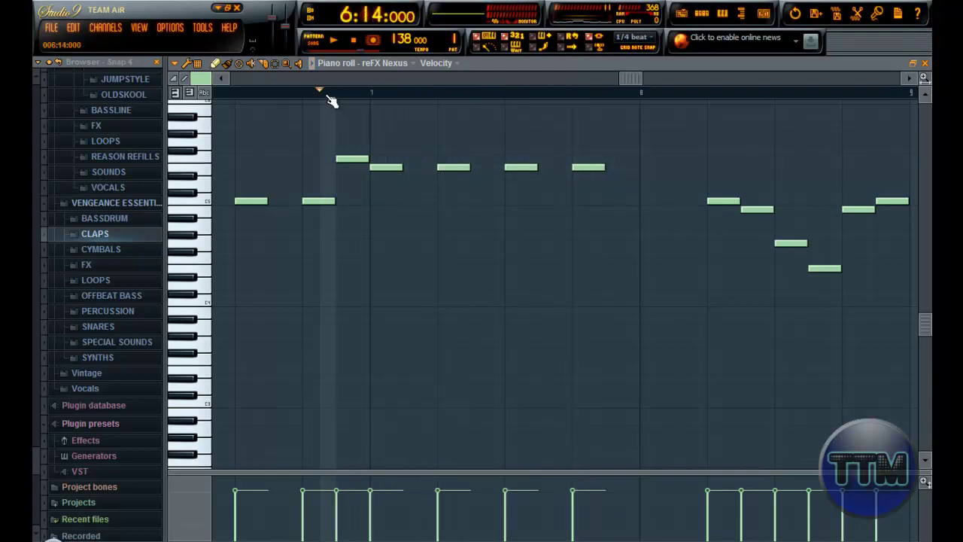
key(space)
key(space)
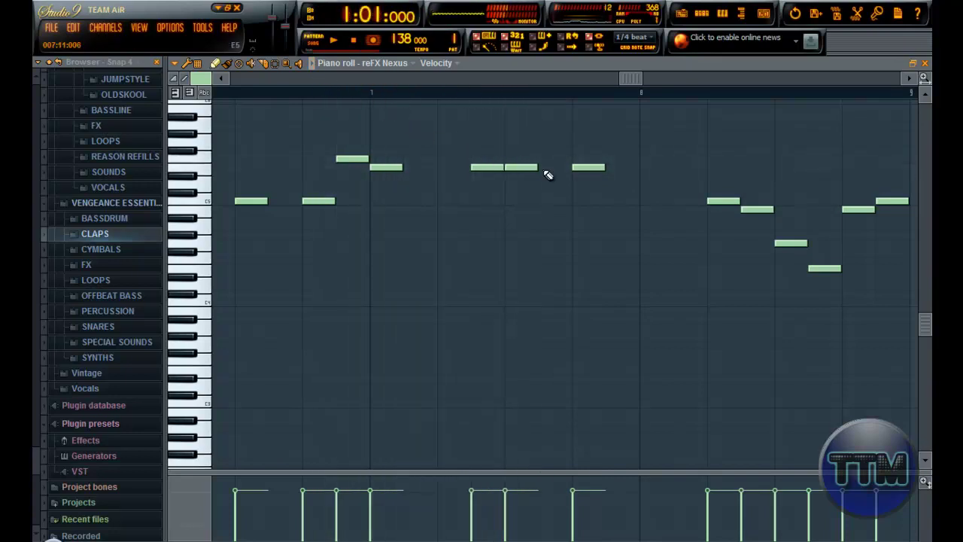
Add an F5 note at step 15 of bar 7 and a D5 note at the start of bar 8, playing the passage
right_click(560, 92)
click(644, 160)
right_click(527, 94)
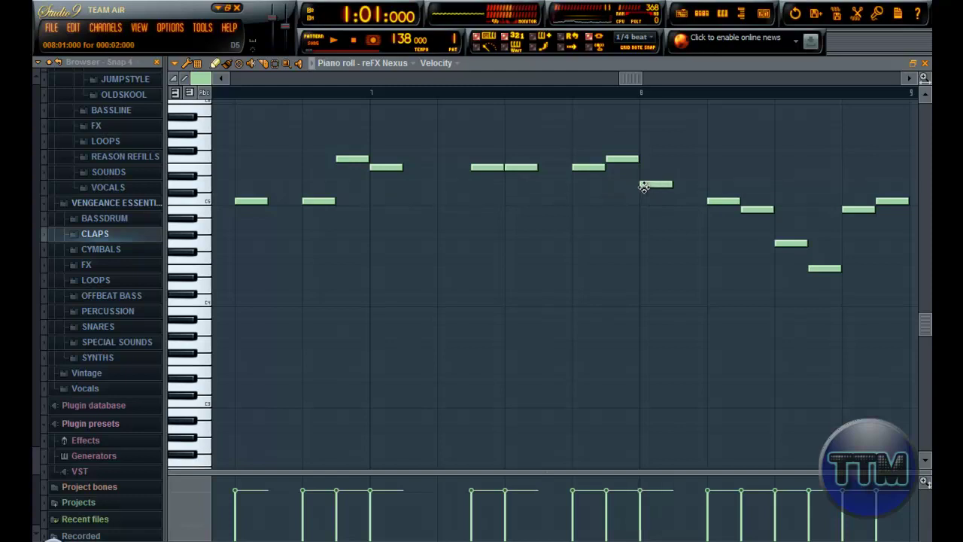
key(space)
Play bar 7, and replace the bar 8 notes at steps 5, 7, 9 and 11 with D5, D5, C5 and B4
drag(510, 81, 664, 98)
click(359, 95)
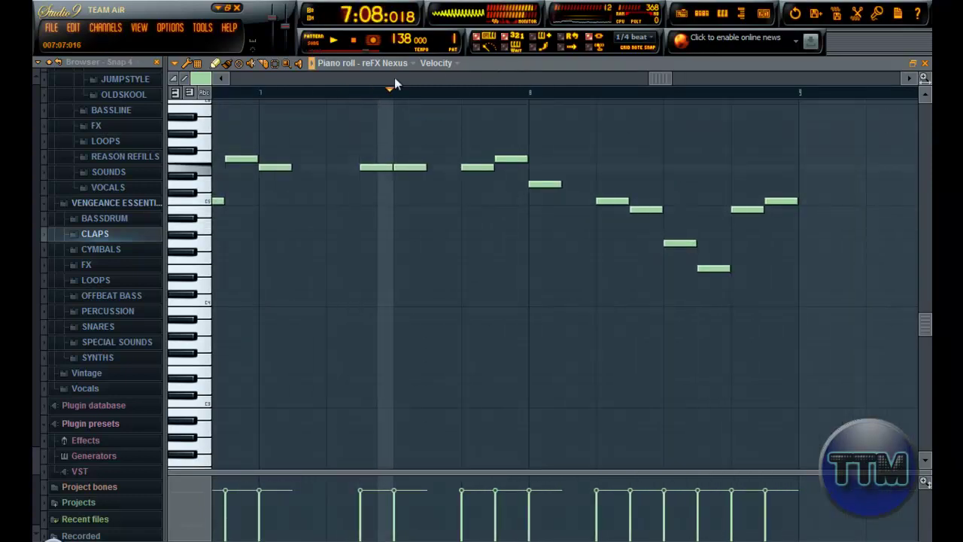
key(space)
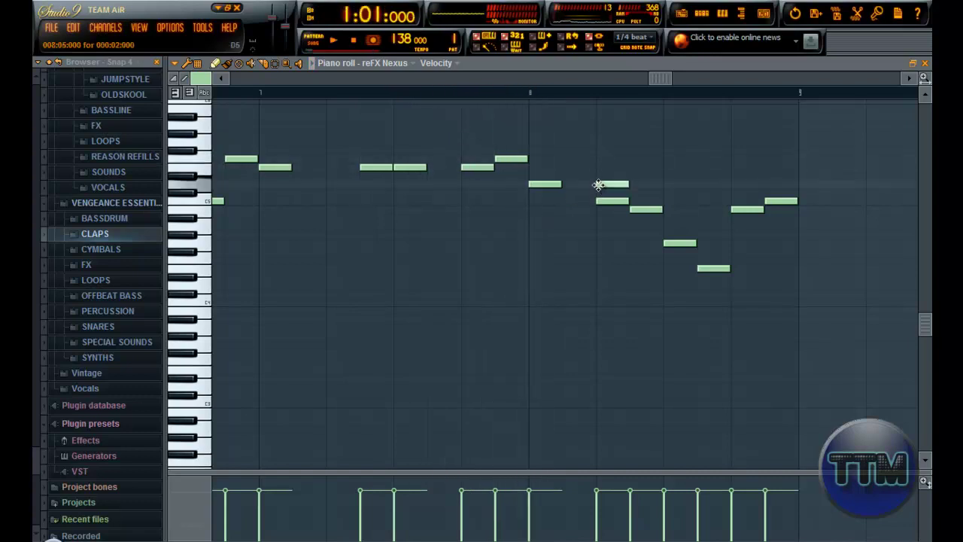
click(633, 185)
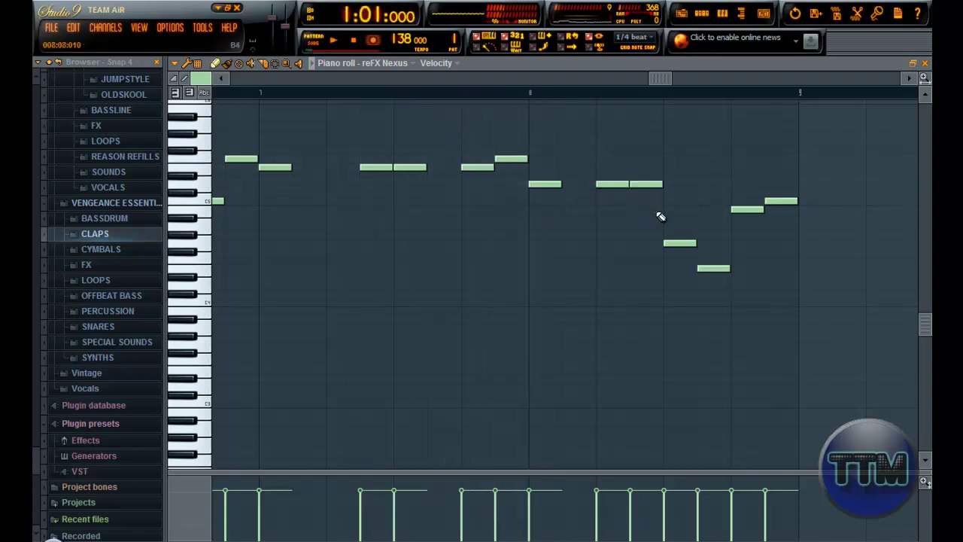
click(693, 210)
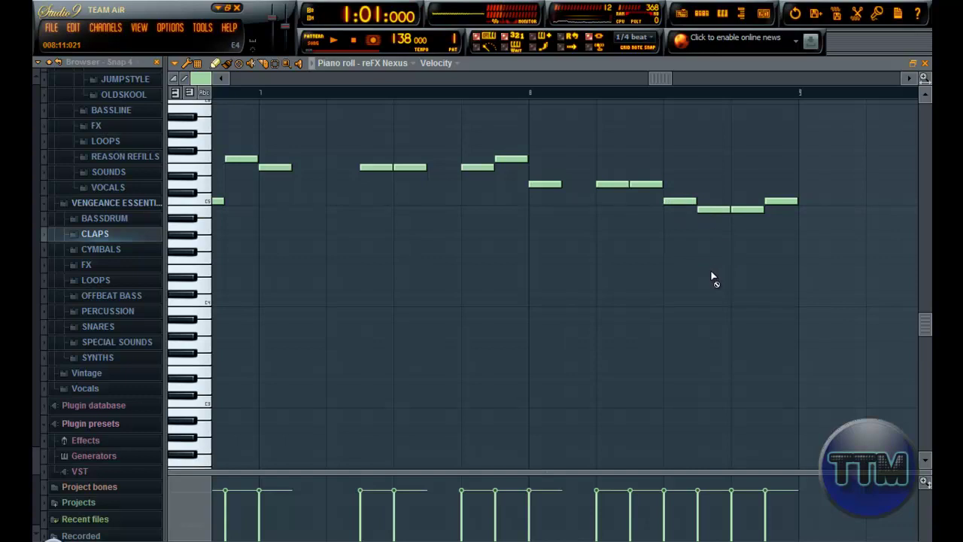
Replace the bar 8 notes at steps 13 and 15 with a single A4 at step 15, and play bar 8
click(766, 227)
right_click(752, 210)
right_click(780, 201)
drag(459, 79, 660, 95)
click(405, 90)
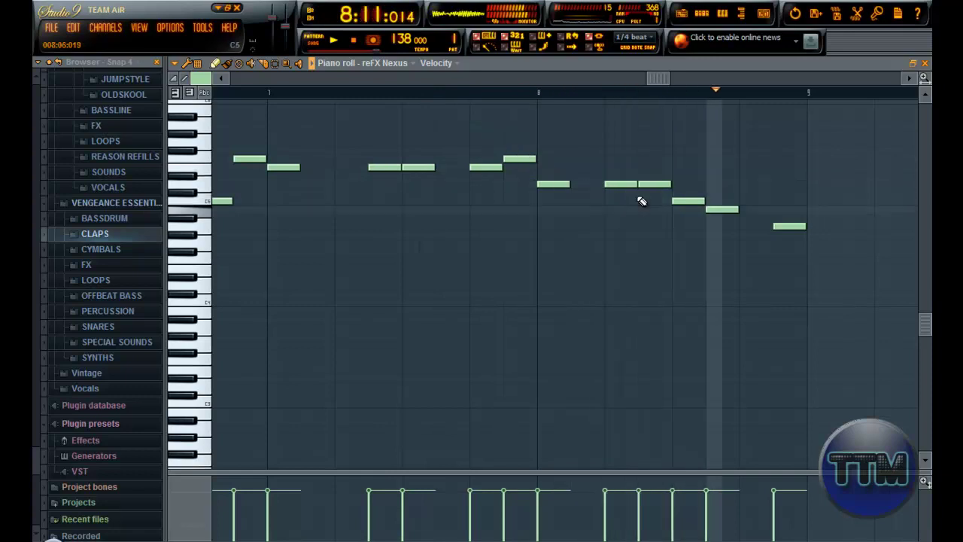
Shift the C5 and B4 notes in bar 8 two steps later, to steps 11 and 13, and play the bar
key(space)
drag(617, 172, 865, 314)
drag(602, 155, 747, 272)
drag(679, 176, 745, 256)
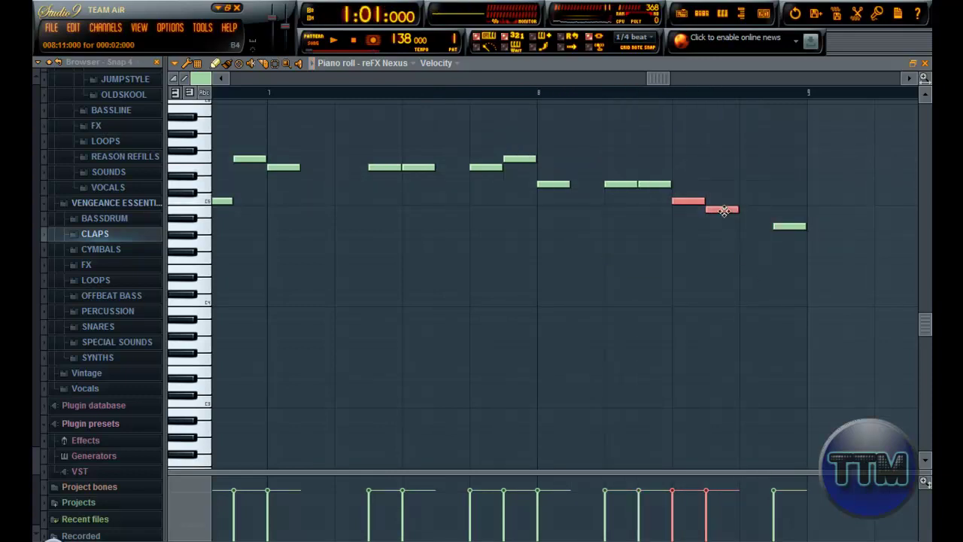
click(554, 91)
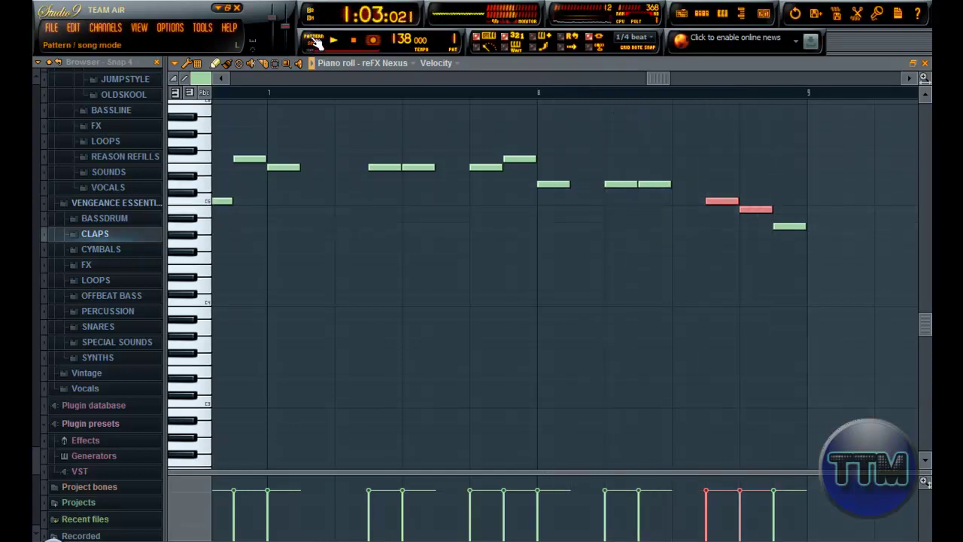
Return to the playlist with song playback running and clear its time selection
click(920, 69)
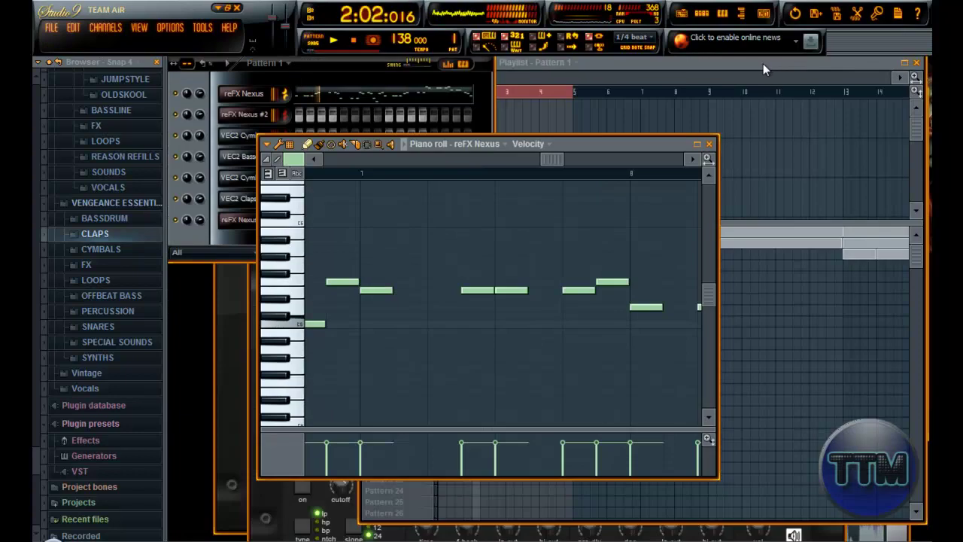
key(F5)
right_click(506, 91)
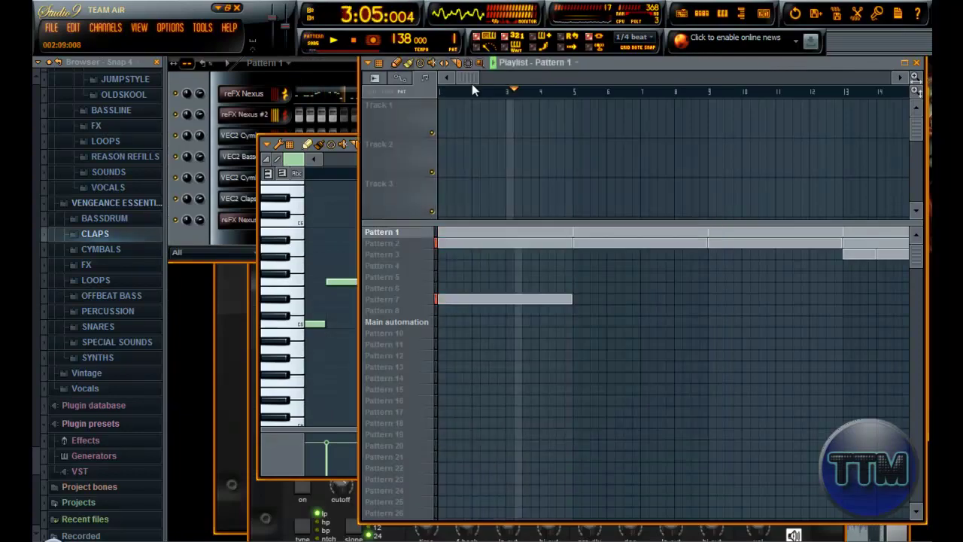
Delete the Pattern 1 clips after the one starting at bar 9, and place a Pattern 7 clip at bar 5
mouse_move(469, 79)
mouse_down()
mouse_move(487, 78)
mouse_move(477, 79)
mouse_up()
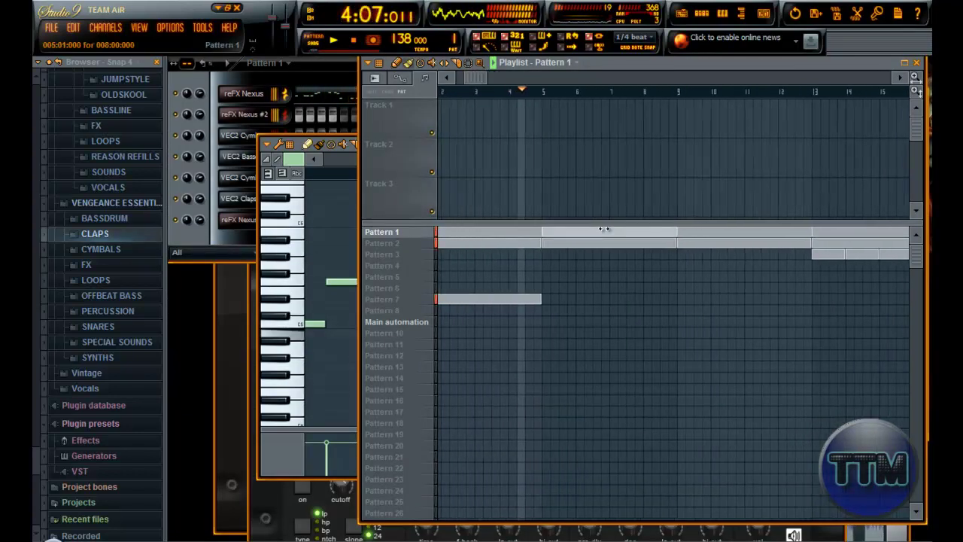
drag(920, 207, 926, 207)
scroll(825, 234, down, 5)
drag(826, 236, 582, 233)
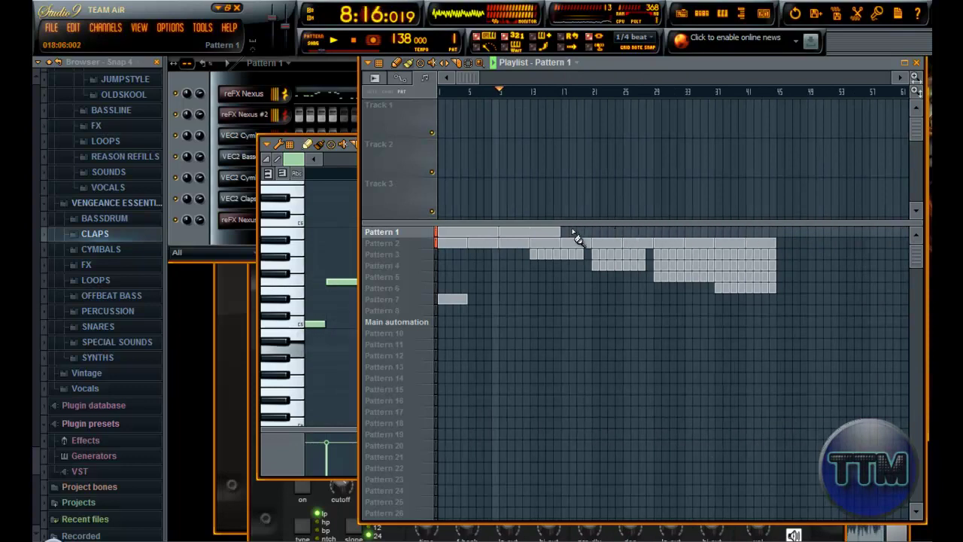
scroll(448, 180, up, 3)
click(483, 304)
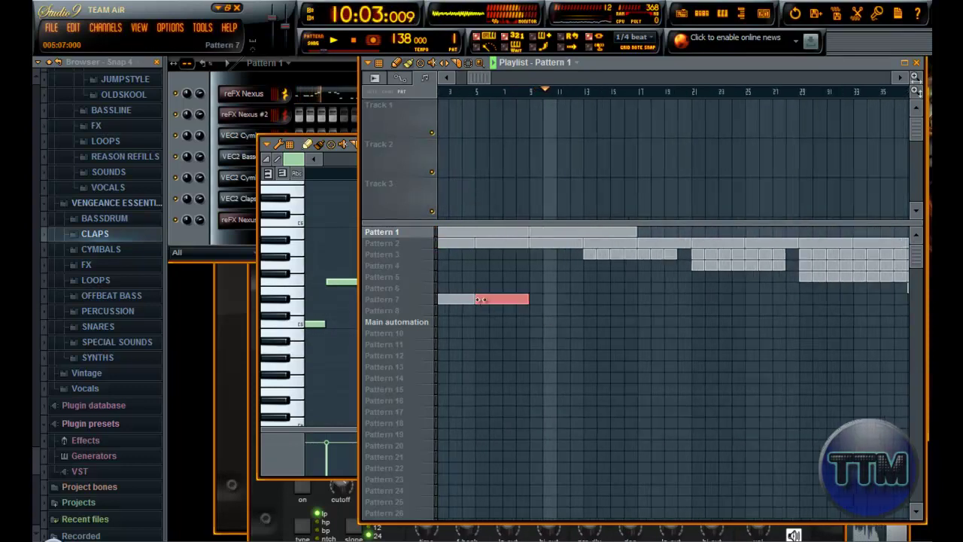
Open the reFX Nexus piano roll maximized, follow the phrase's second half during song playback, and stop
click(290, 80)
click(339, 95)
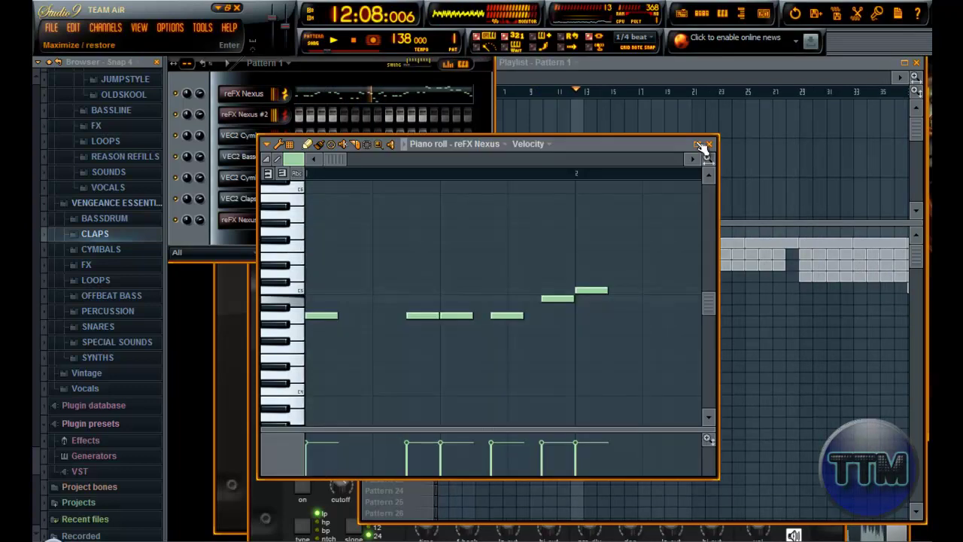
click(699, 143)
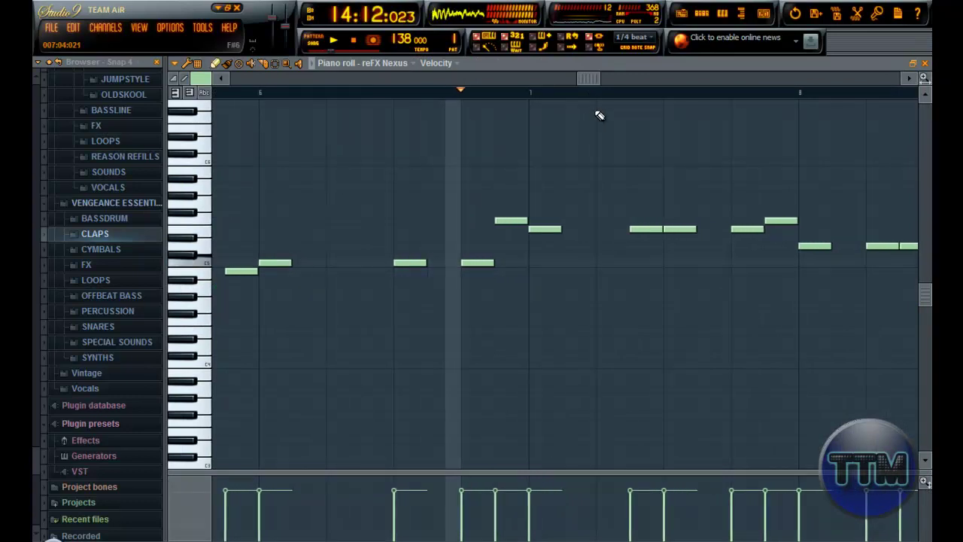
key(space)
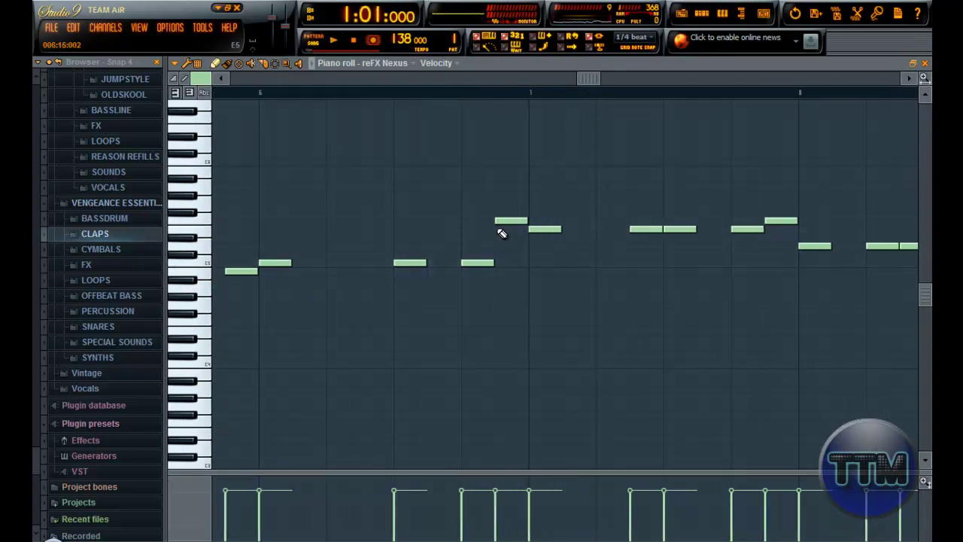
scroll(387, 103, up, 1)
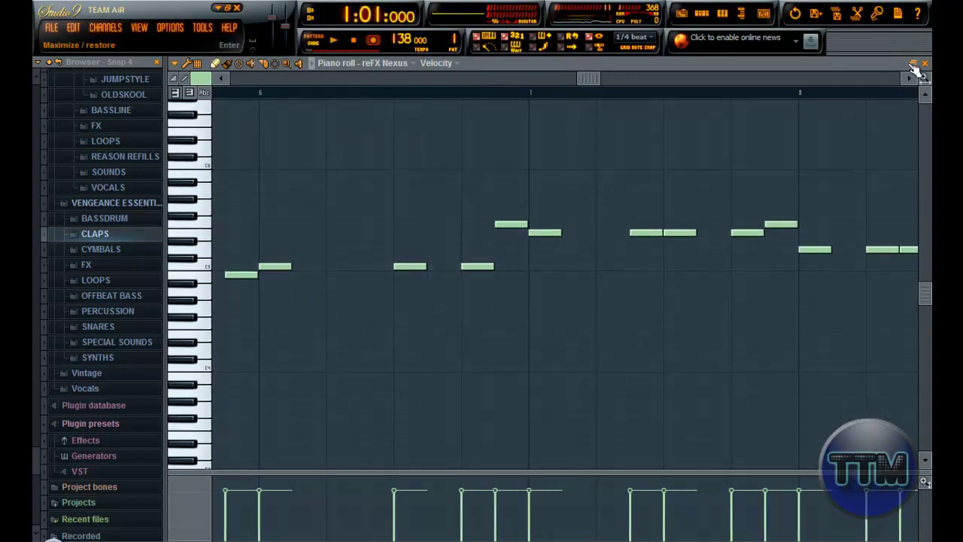